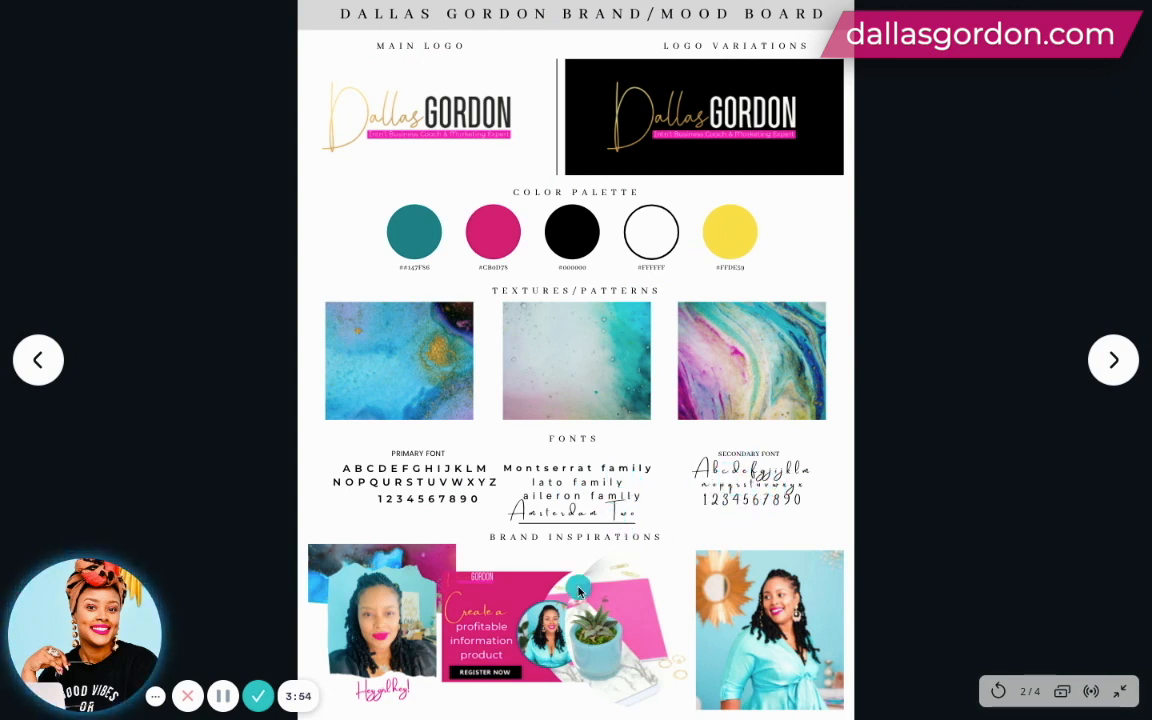
- Leave the full-screen preview and look over the blank brand/mood board on page 3 at 75% zoom
key("Escape")
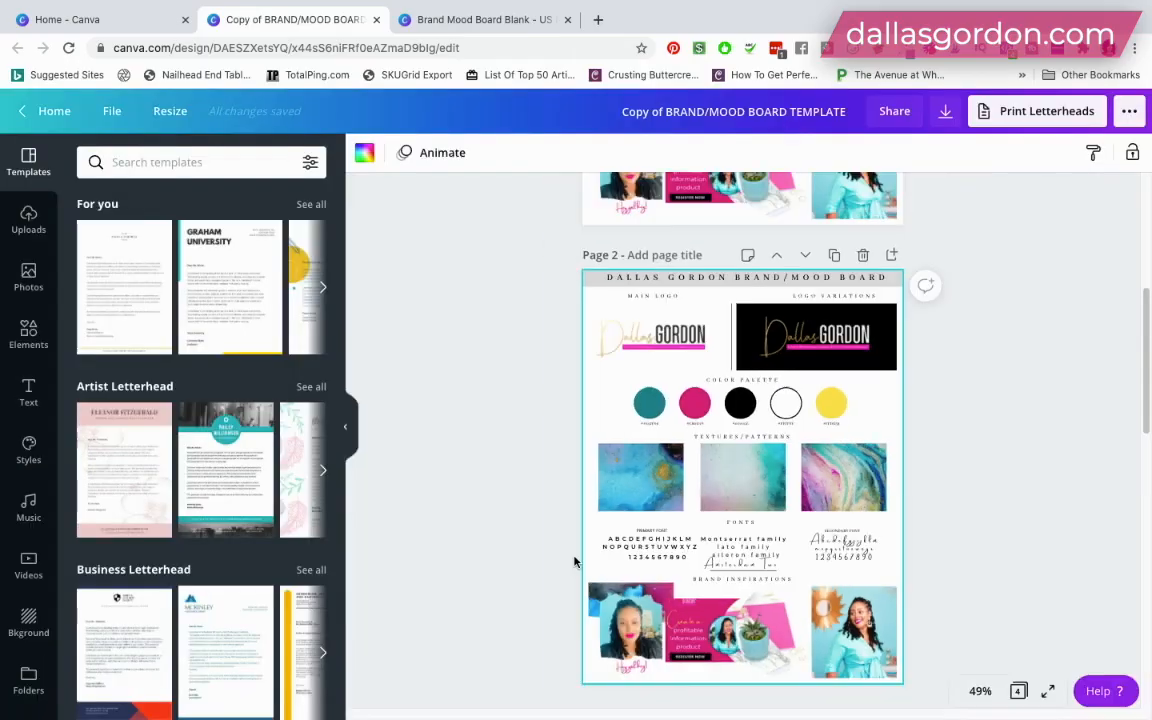
scroll(784, 563, "down", 6)
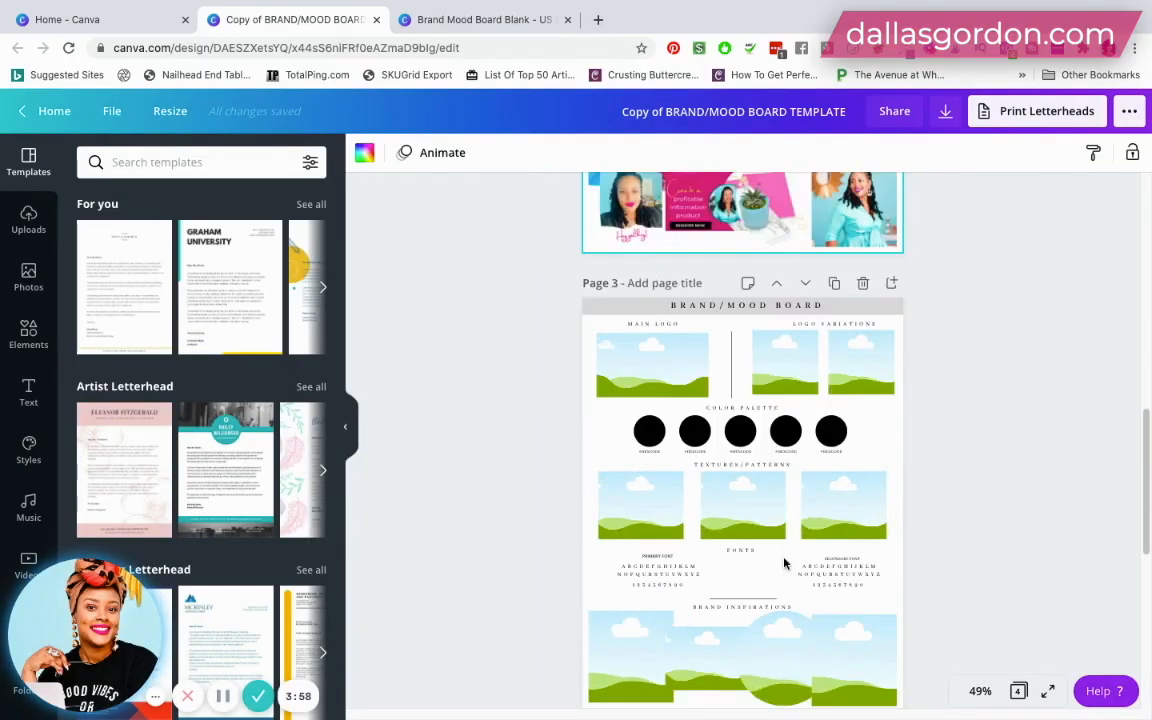
scroll(784, 563, "up", 1)
scroll(784, 563, "up", 1)
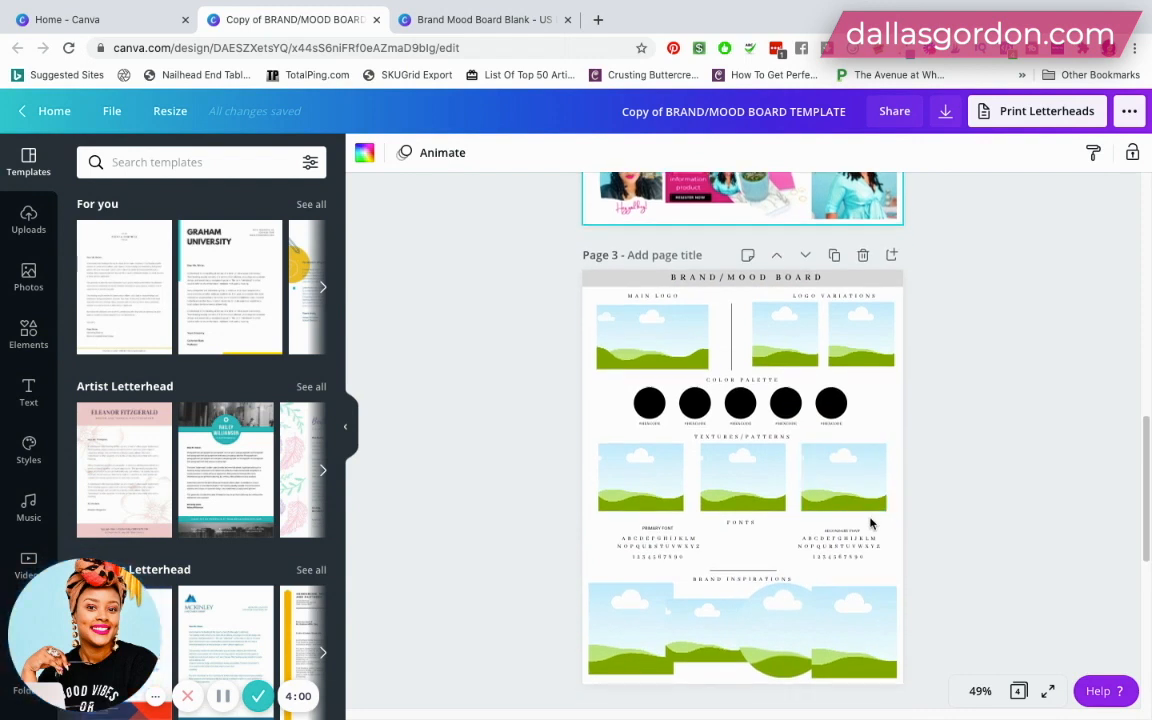
left_click(982, 692)
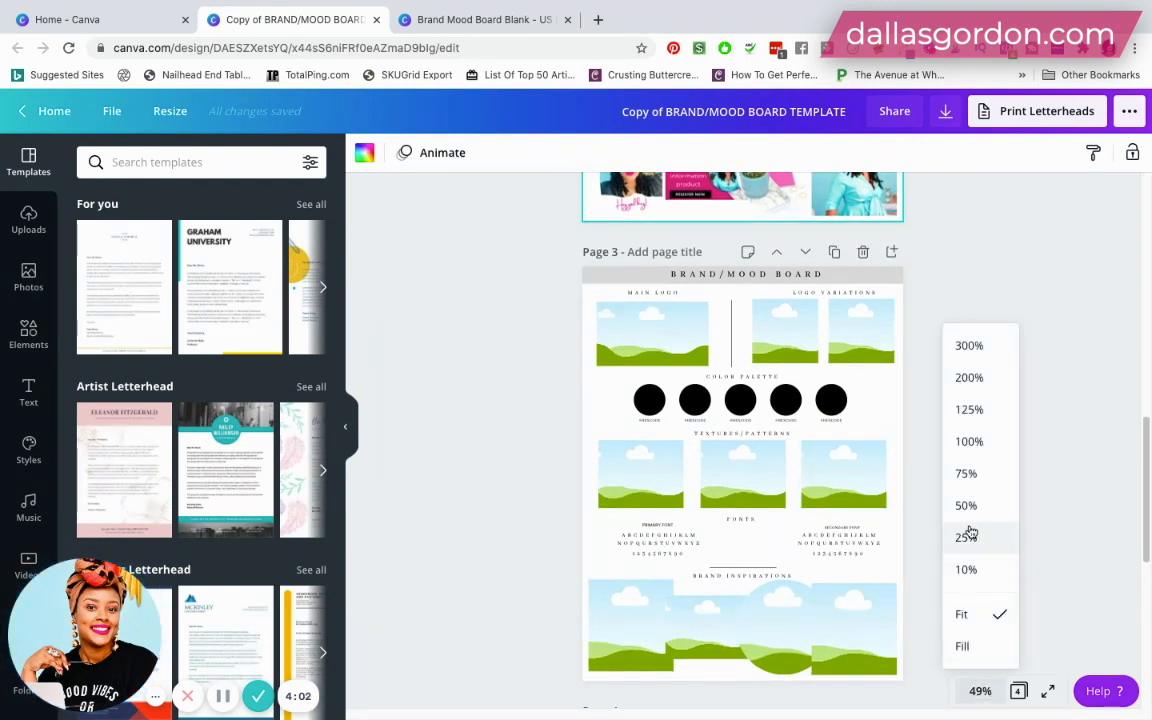
left_click(966, 474)
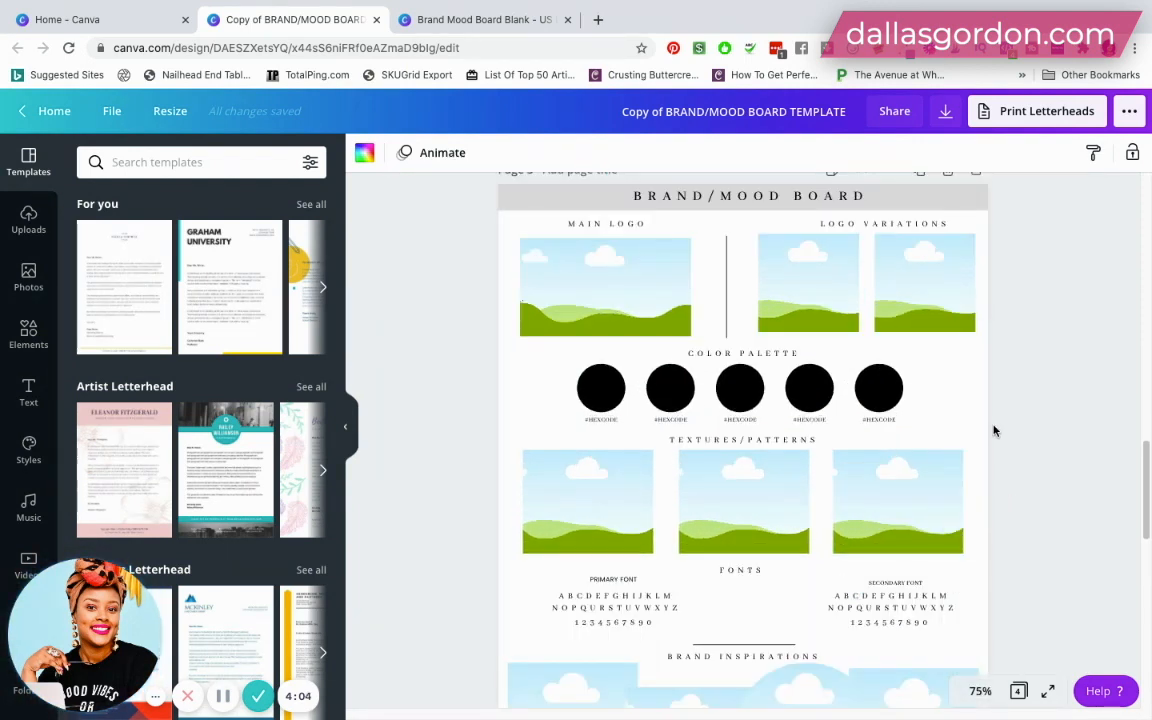
scroll(994, 431, "down", 3)
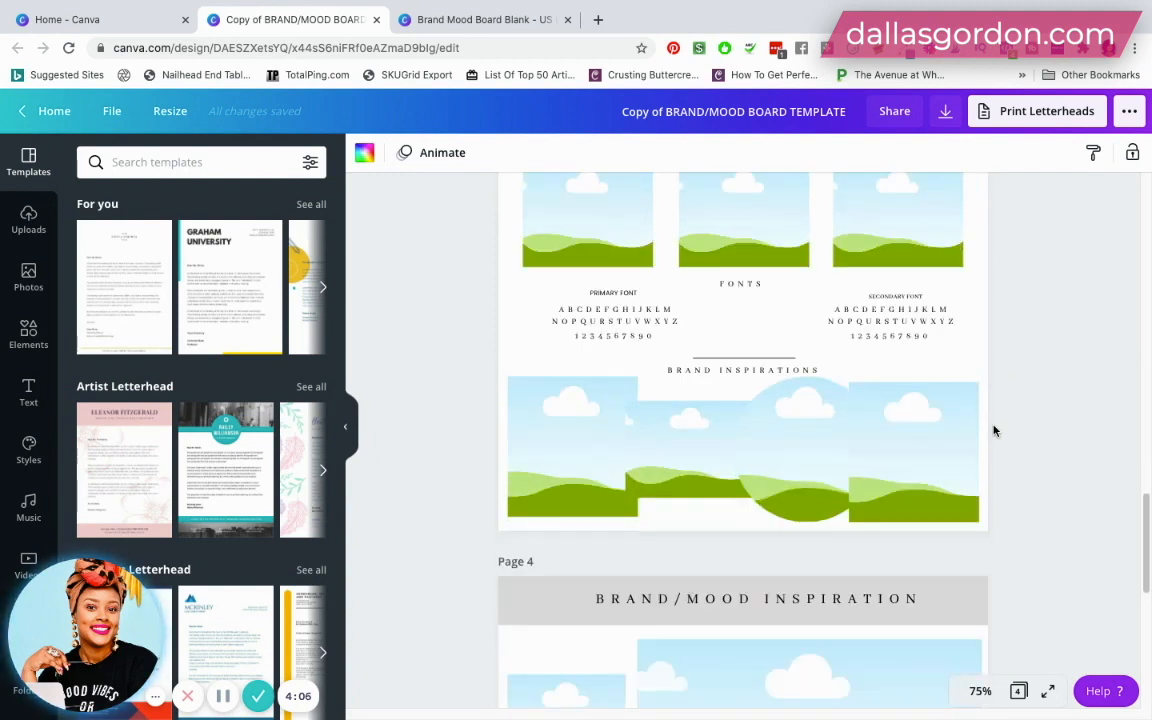
scroll(994, 431, "up", 4)
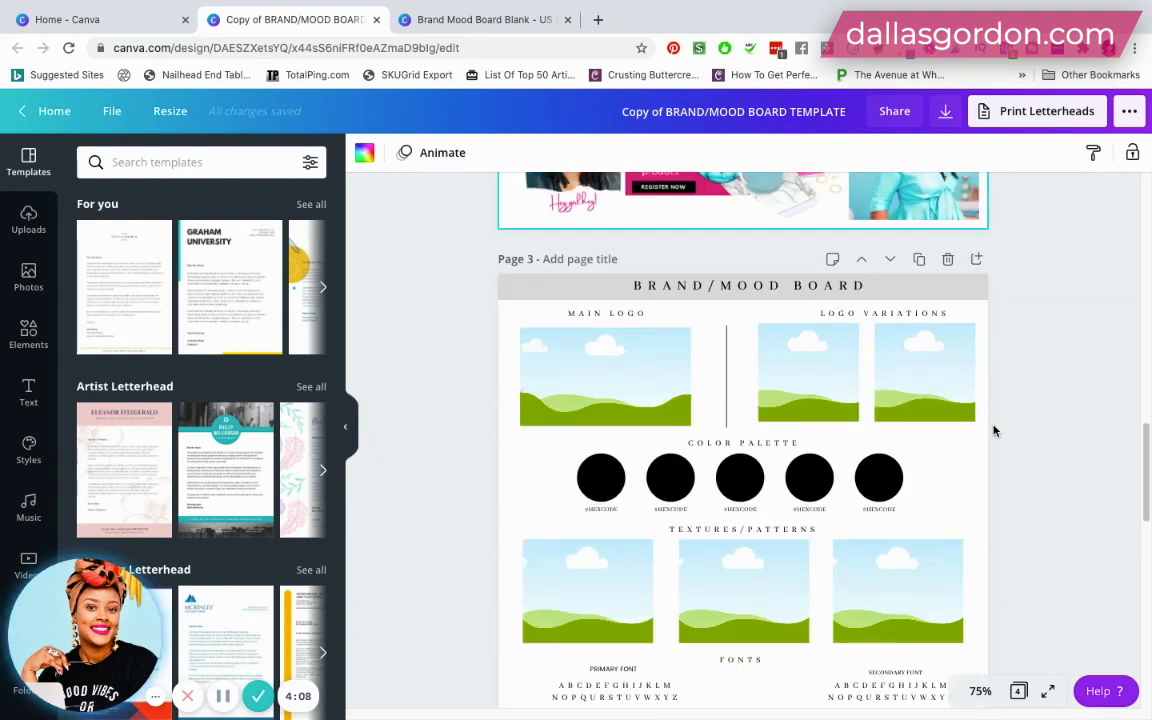
scroll(994, 431, "down", 1)
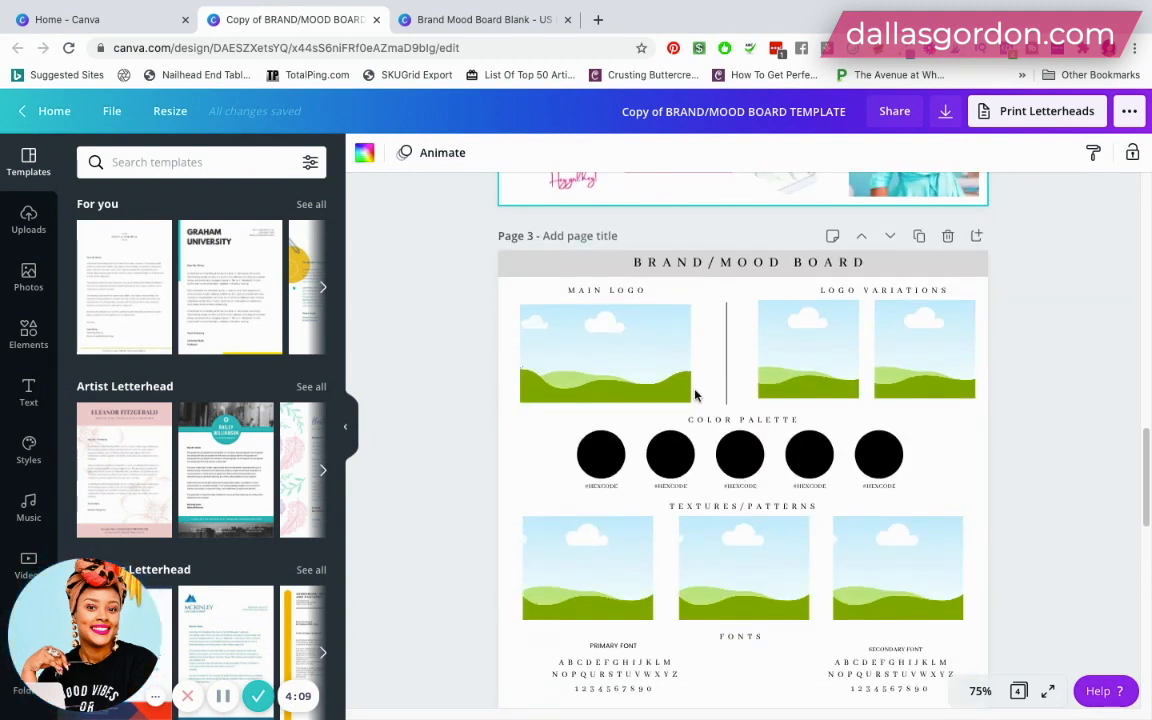
- Search the design elements for "logo"
left_click(27, 335)
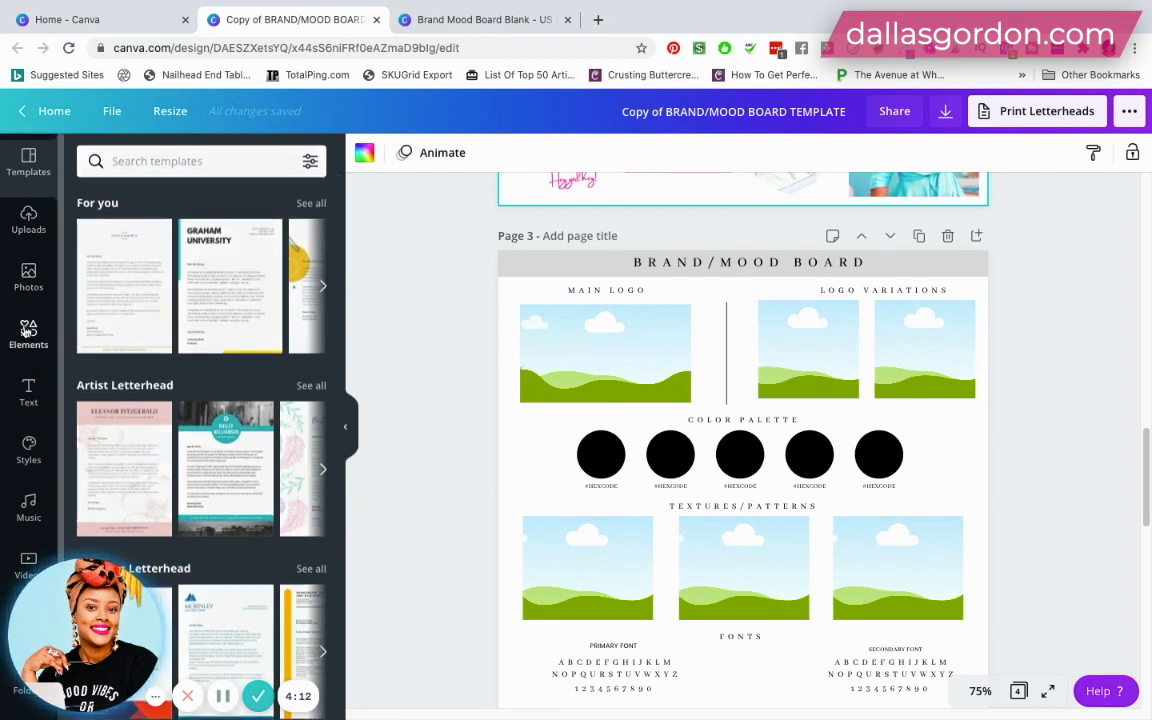
left_click(148, 164)
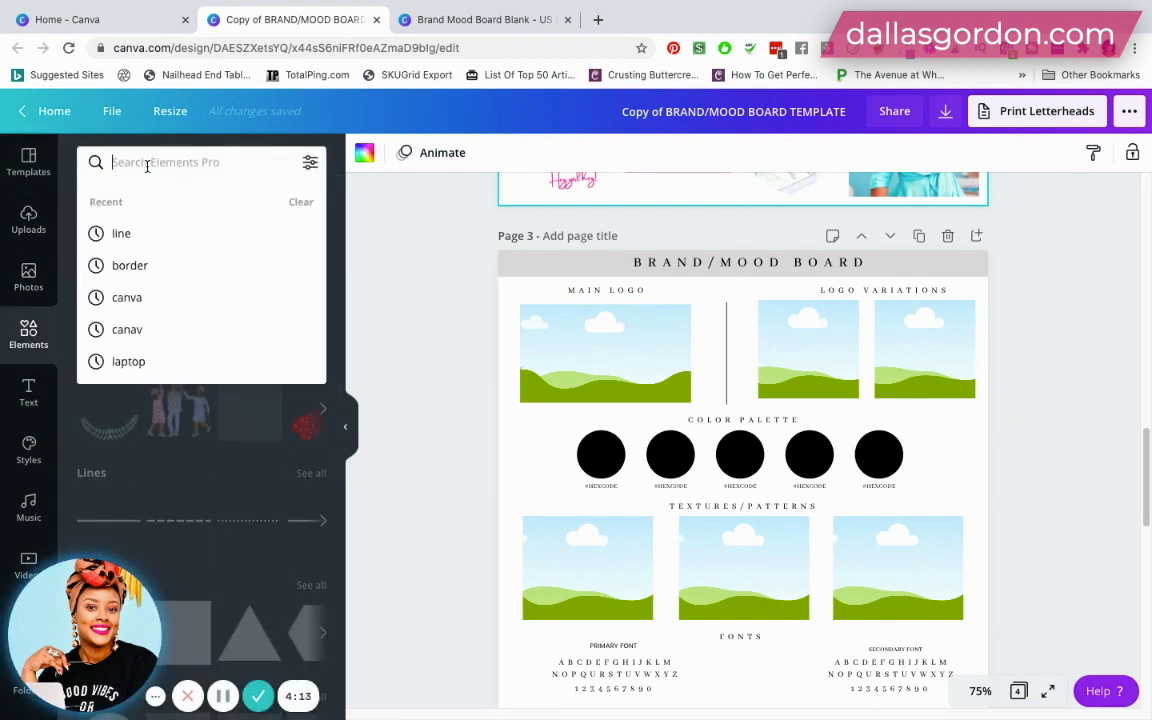
type("logo")
key("Return")
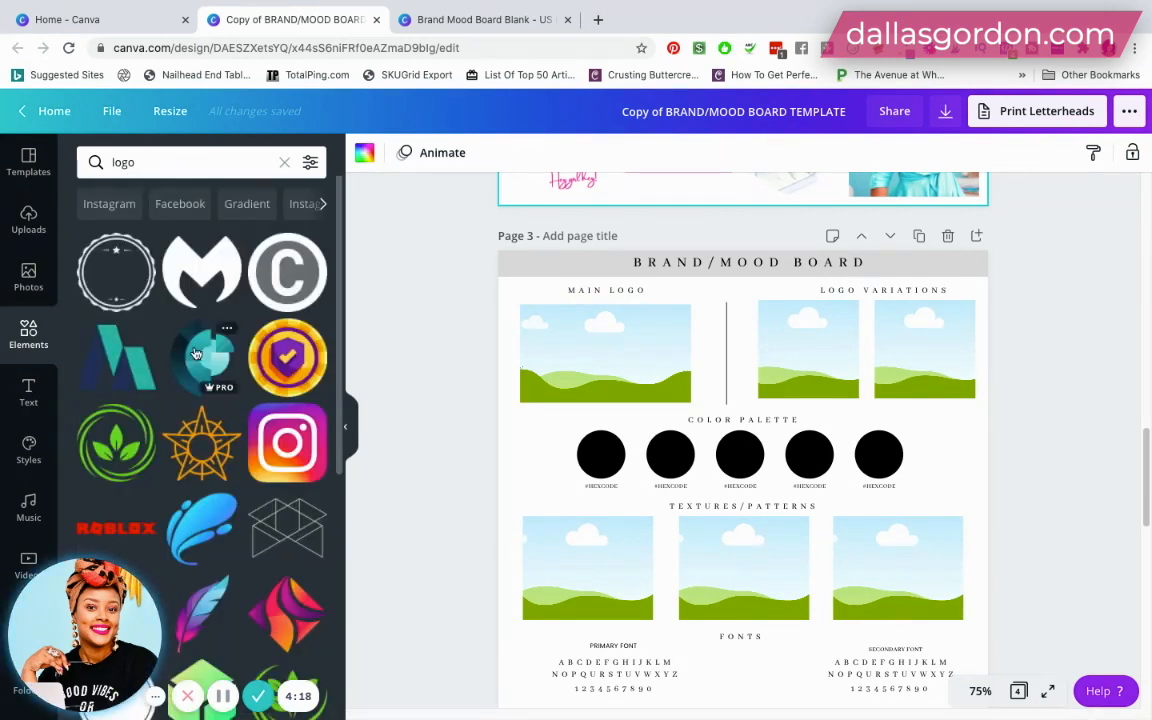
- Find the Journal Junk Box logo among the uploads by searching "logo" and place it in the Main Logo frame on page 3
left_click(31, 222)
left_click(175, 162)
type("logo")
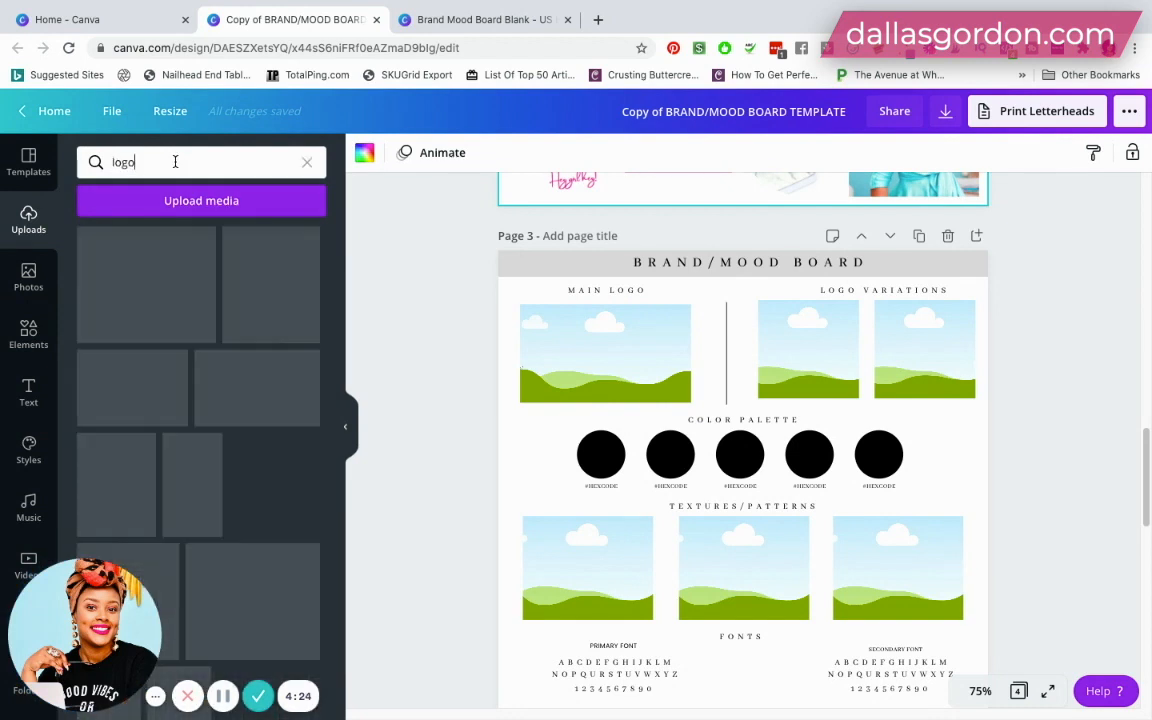
scroll(221, 428, "down", 4)
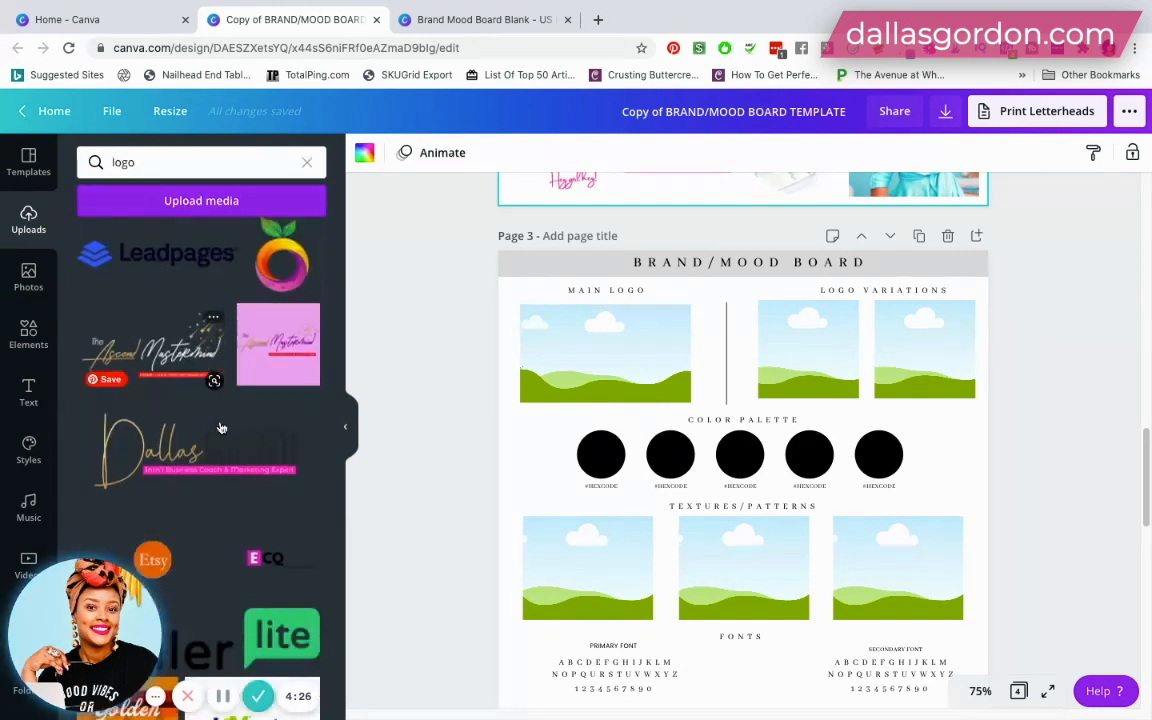
scroll(221, 428, "down", 10)
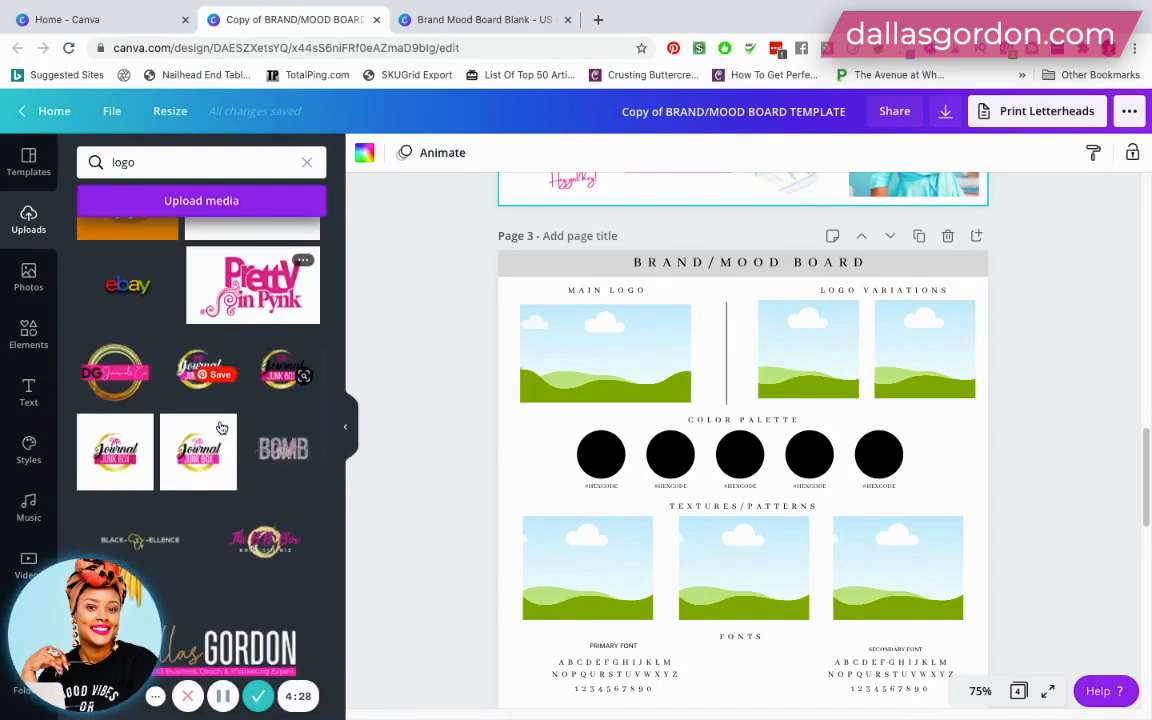
scroll(221, 428, "up", 3)
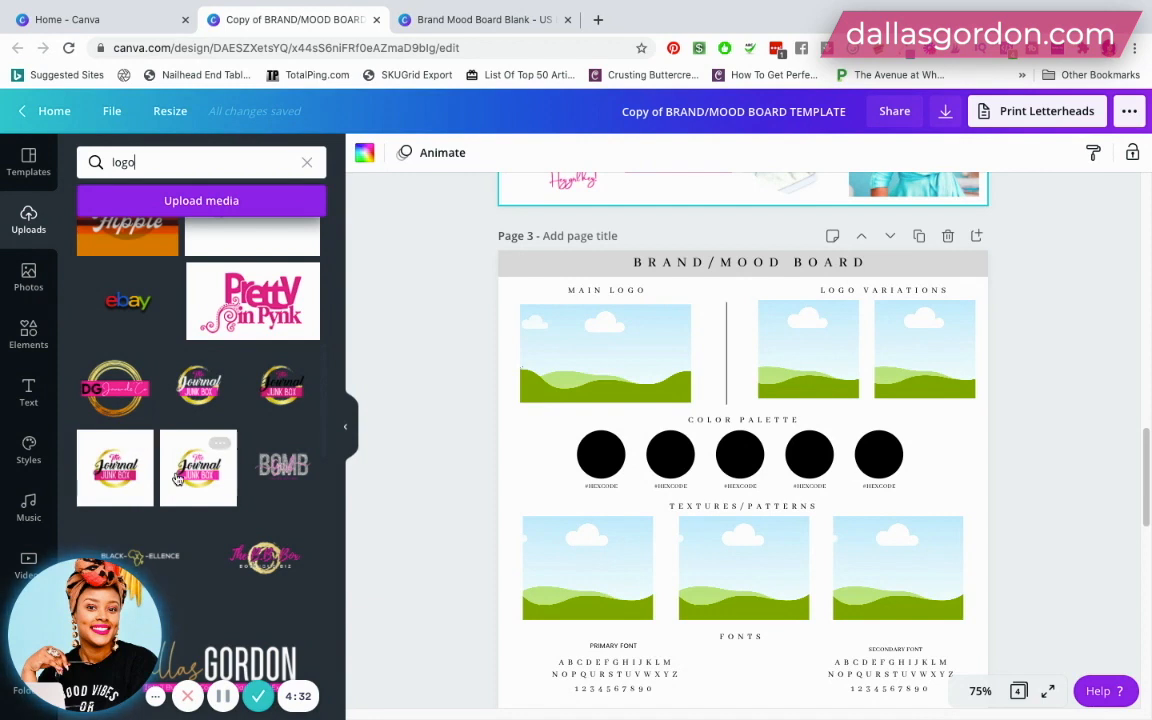
left_click_drag(342, 418, 640, 355)
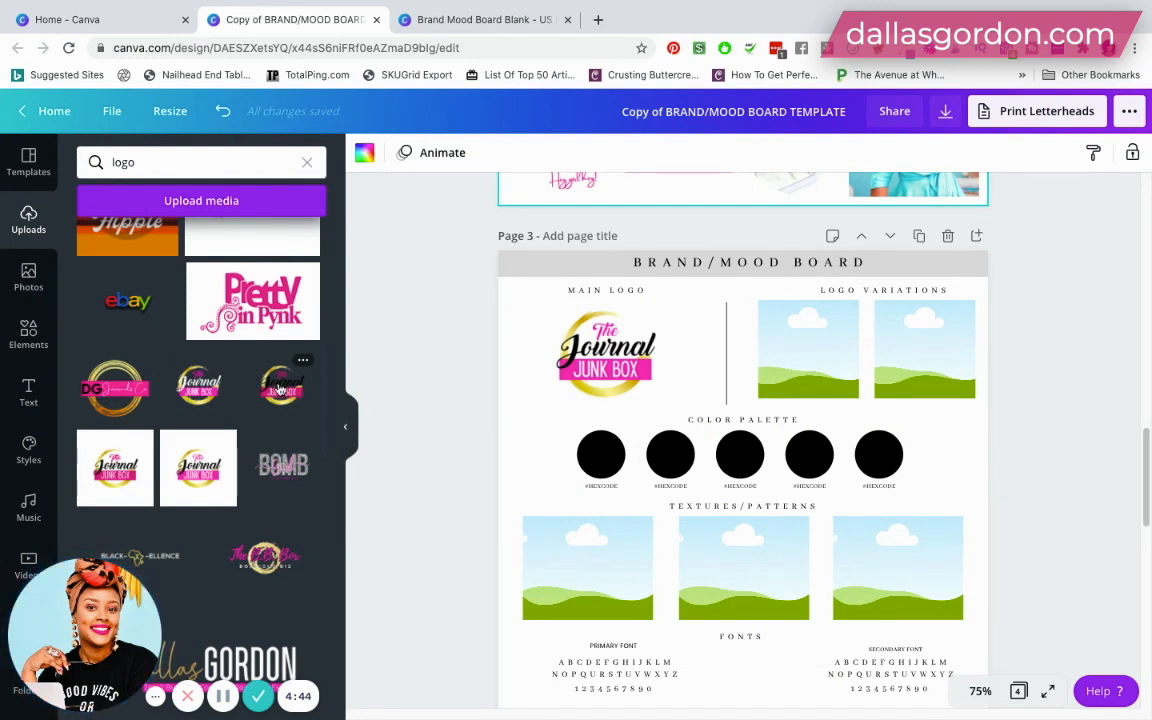
- Try the white-lettered Journal Junk Box logo in the first Logo Variations frame and undo the placement
left_click_drag(281, 388, 297, 397)
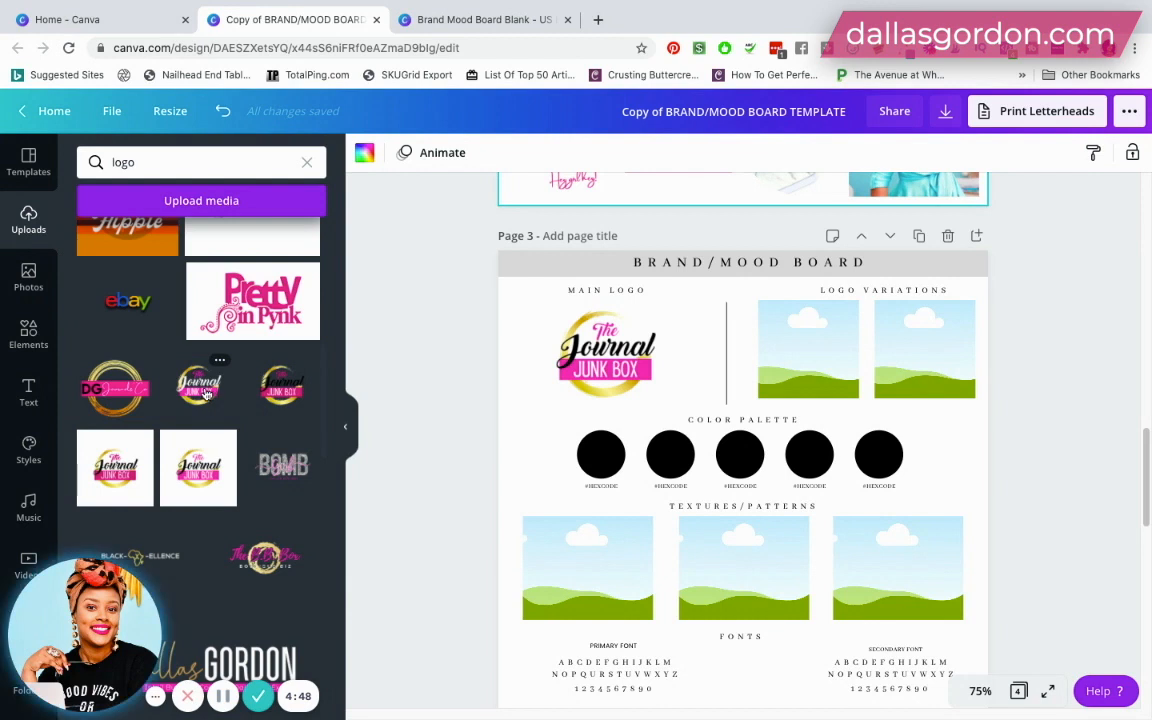
left_click_drag(203, 393, 787, 360)
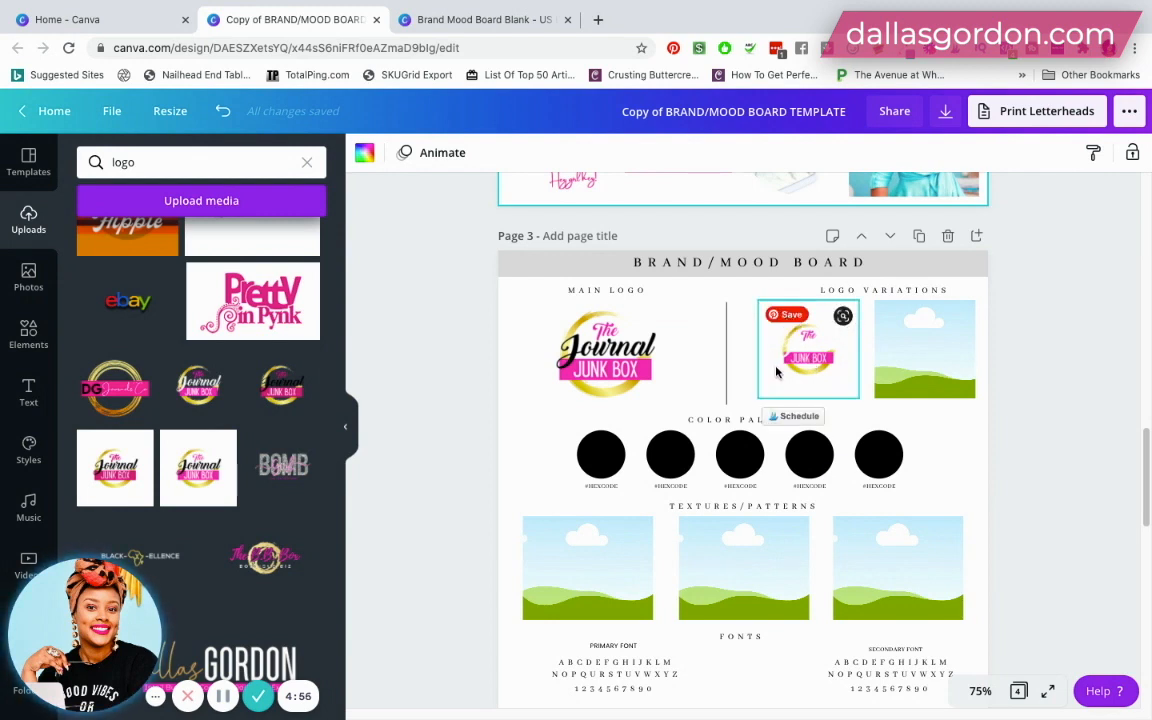
key("ctrl+z")
left_click(224, 112)
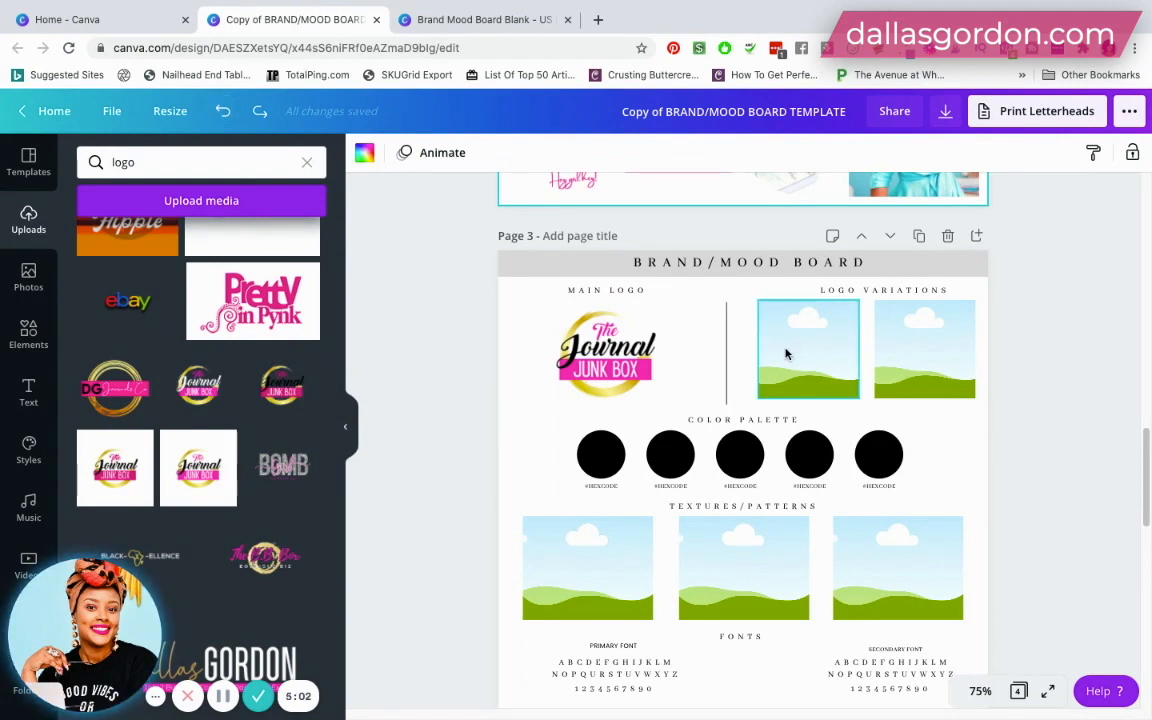
- Recolor the first Color Palette circle on page 3, trying the DG Journal pink and settling on the DG Journal black
left_click(609, 470)
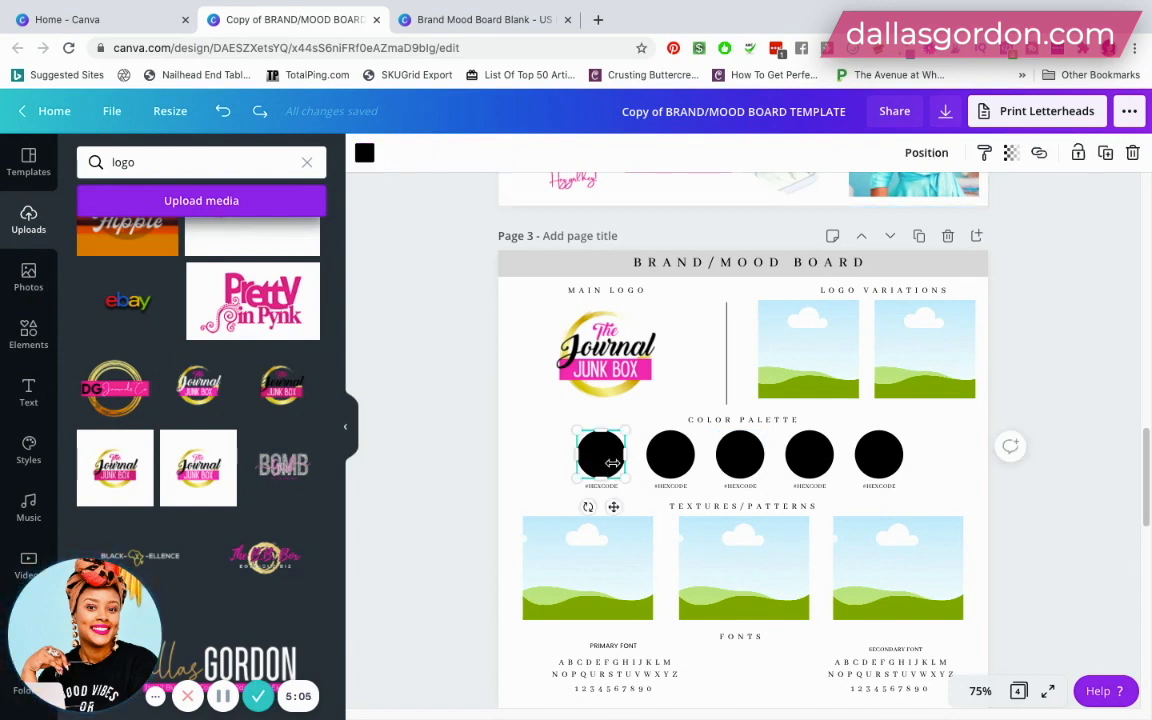
left_click(364, 152)
scroll(183, 462, "down", 1)
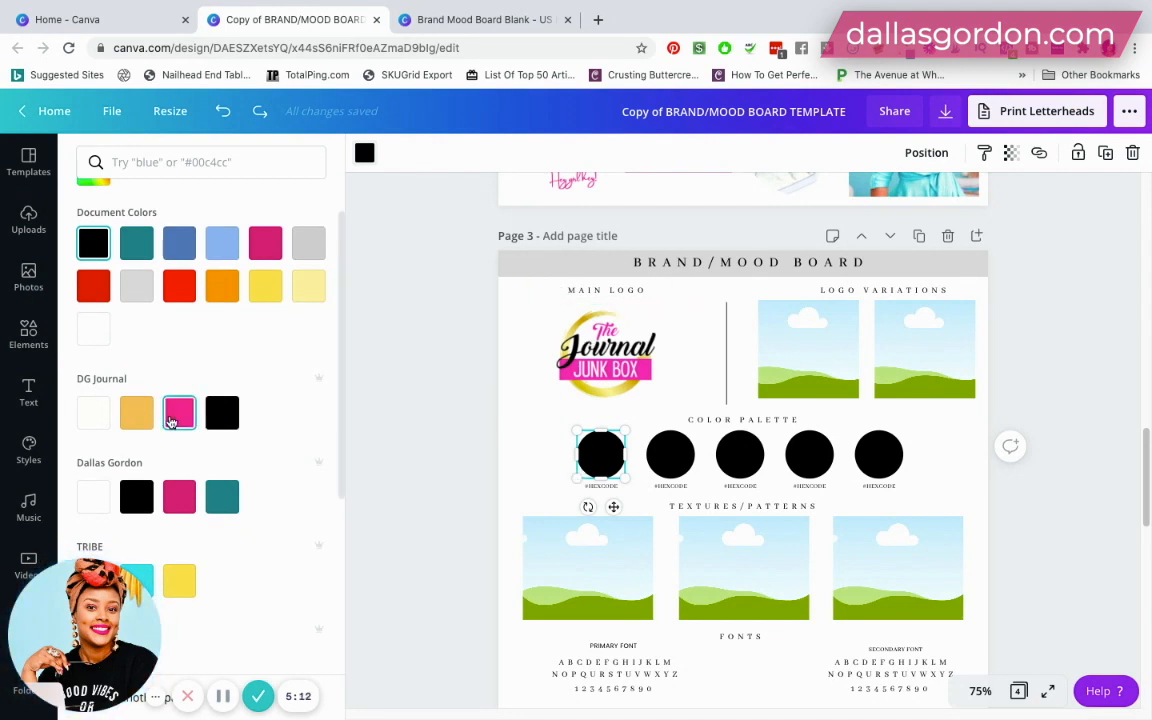
left_click(174, 420)
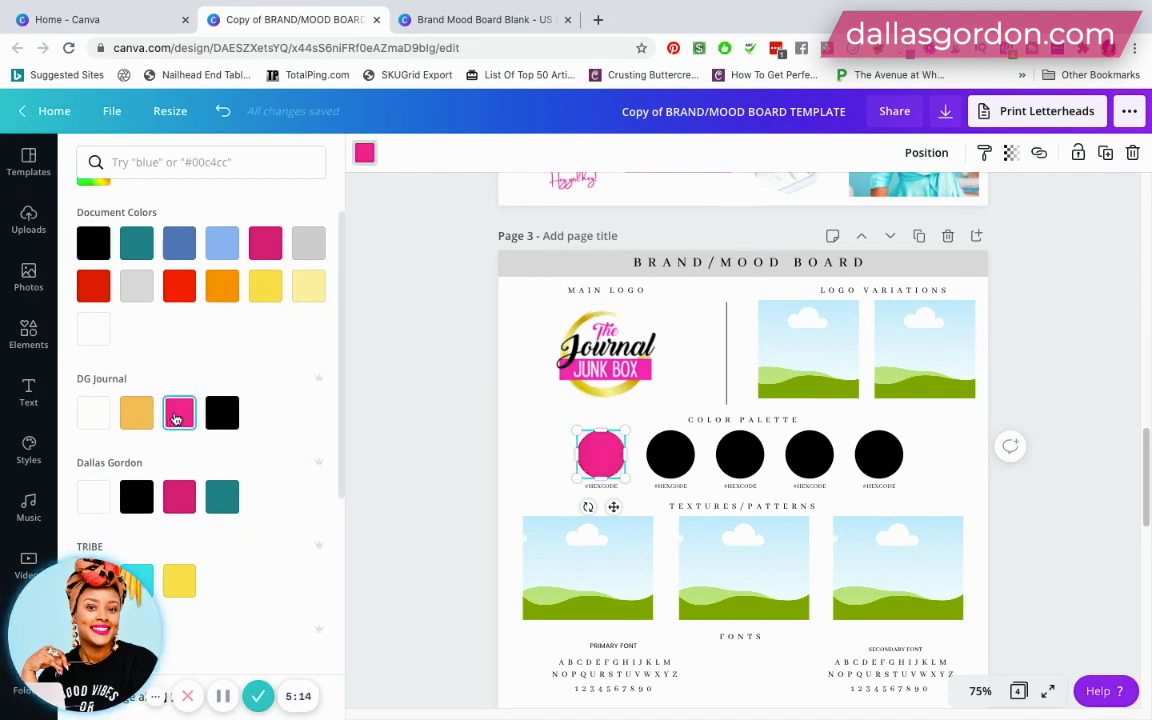
left_click(222, 413)
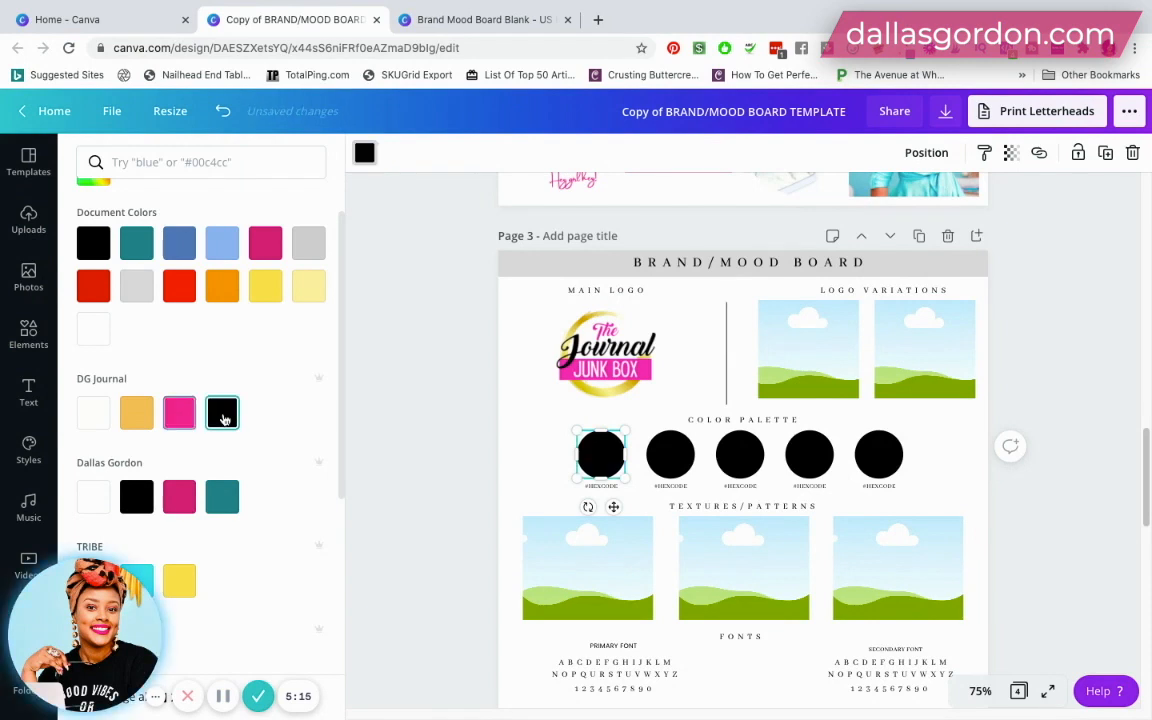
- Fill the second, third and fourth Color Palette circles with the DG Journal pink, gold and off-white respectively
left_click(670, 455)
left_click(179, 413)
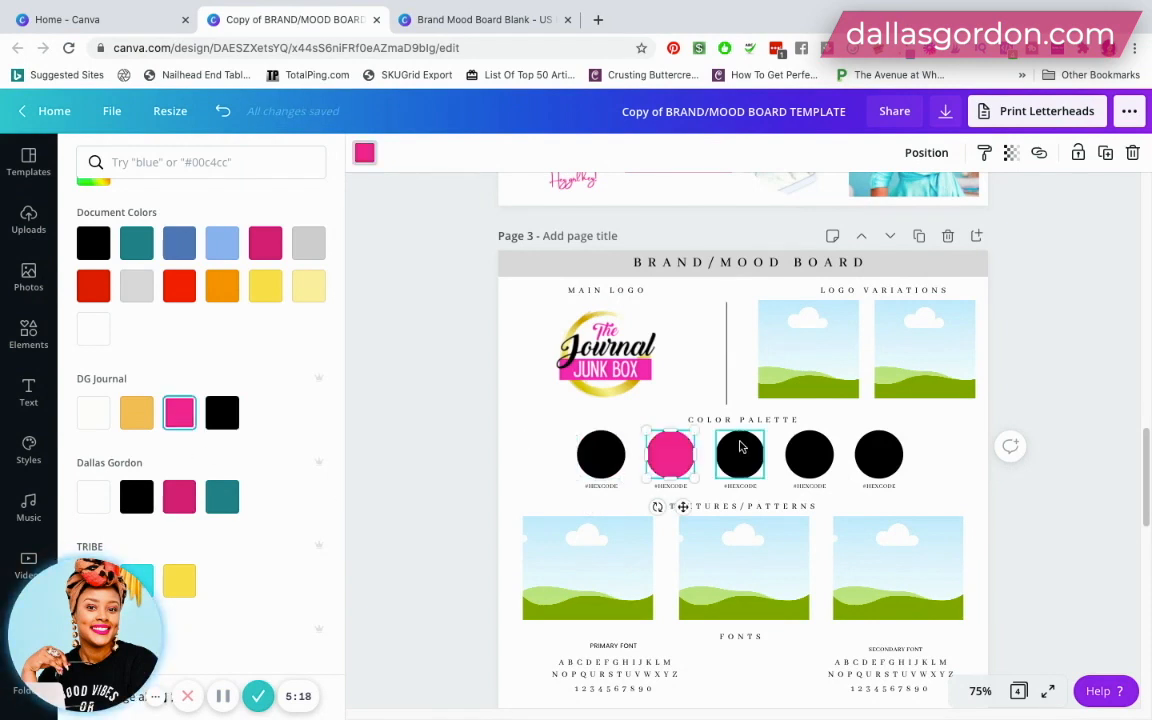
left_click(741, 450)
left_click(137, 413)
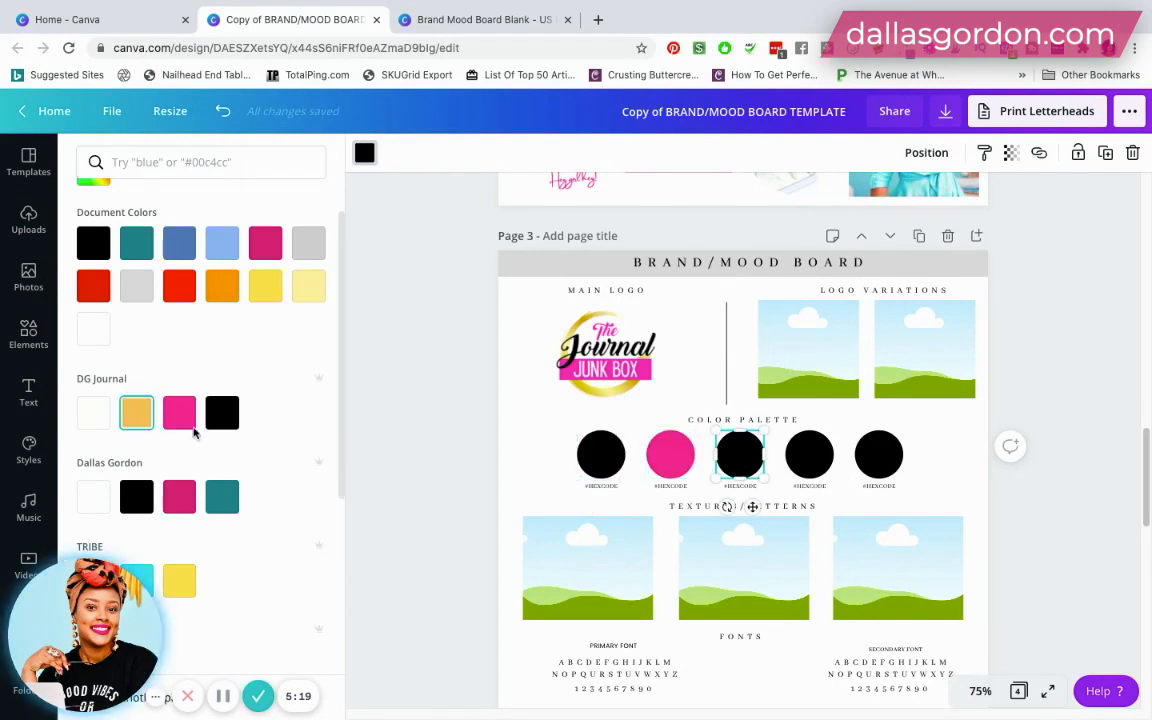
left_click(809, 455)
left_click(93, 413)
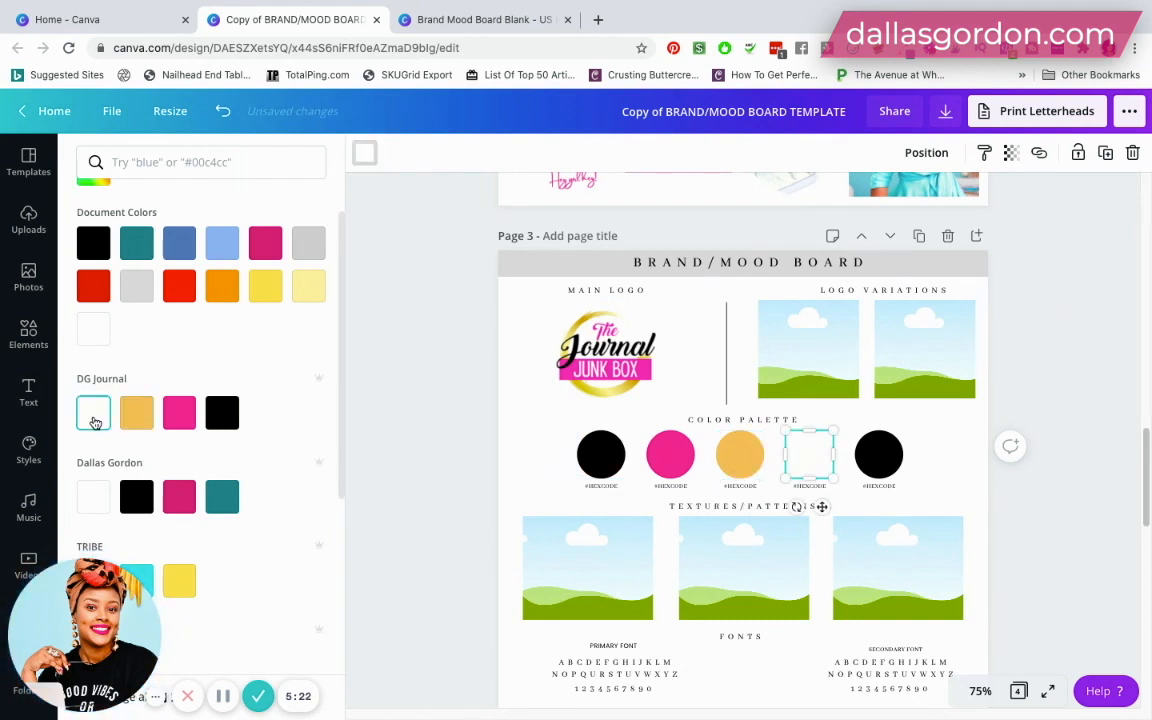
left_click(960, 471)
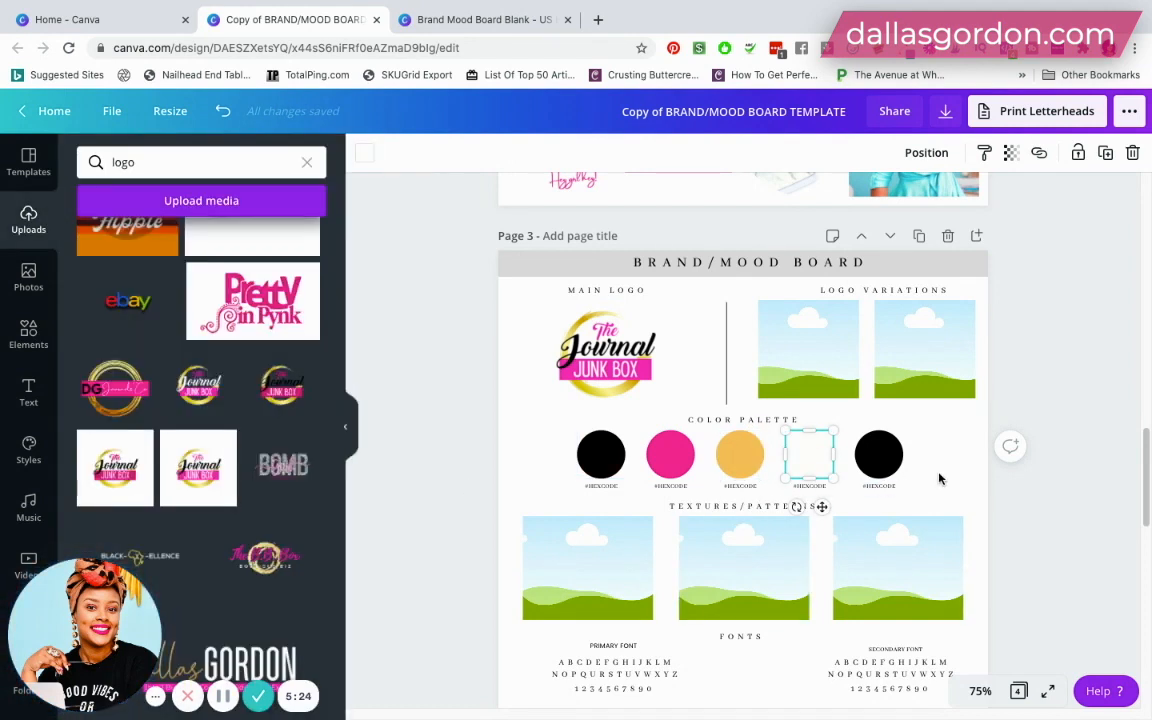
left_click(939, 479)
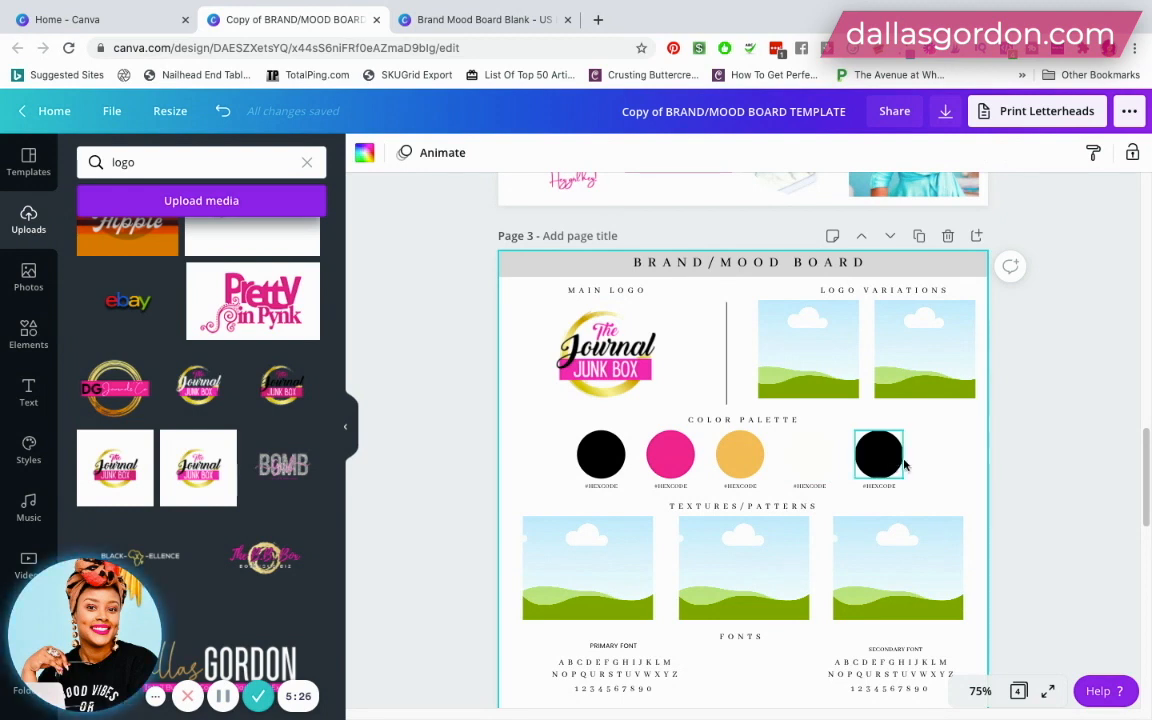
mouse_move(881, 463)
left_mouse_down()
mouse_move(819, 459)
mouse_move(887, 459)
left_mouse_up()
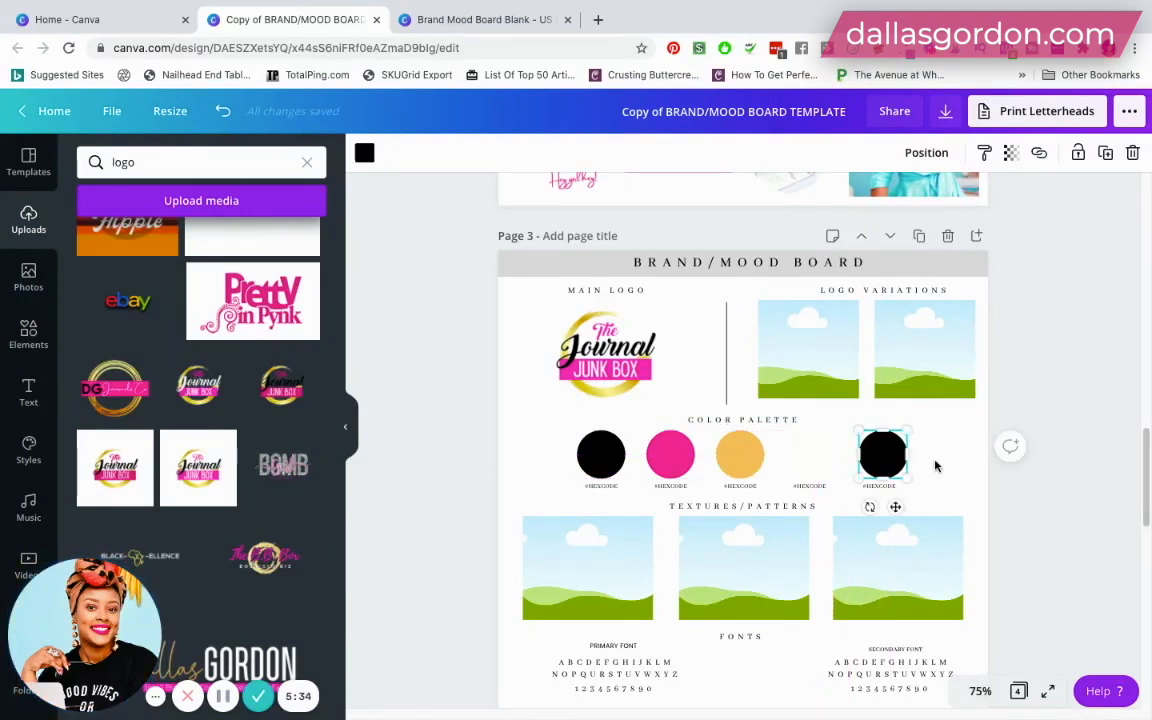
left_click(598, 487)
left_click(670, 486)
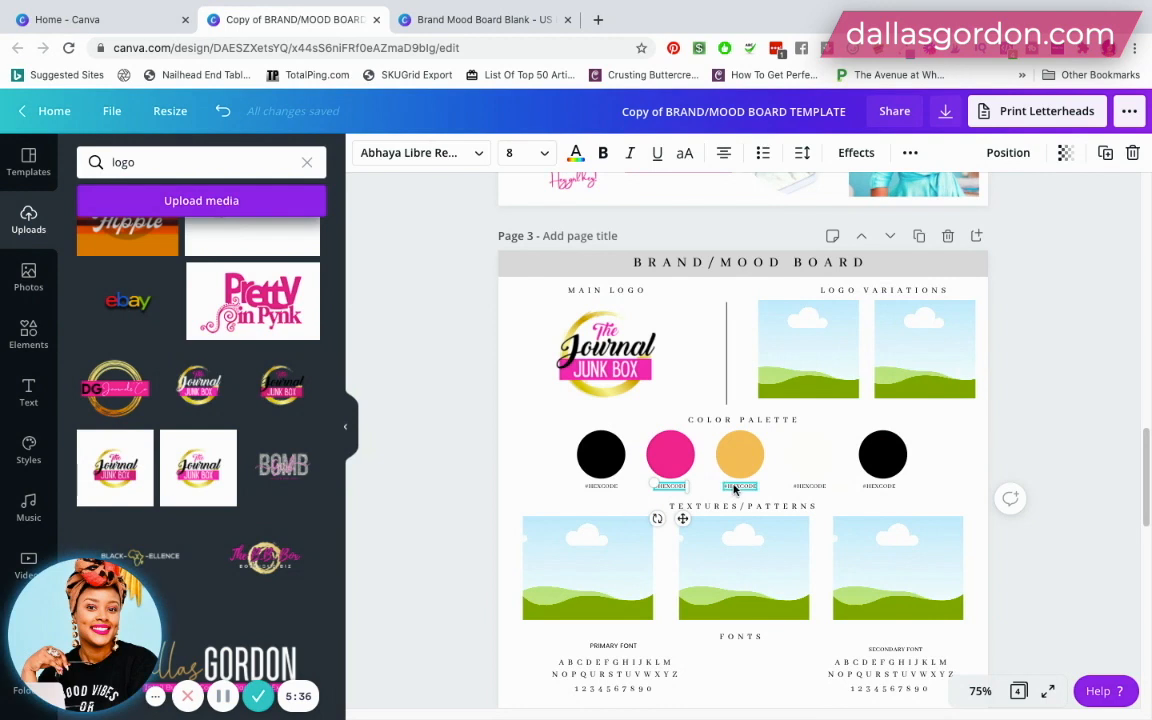
left_click(806, 487)
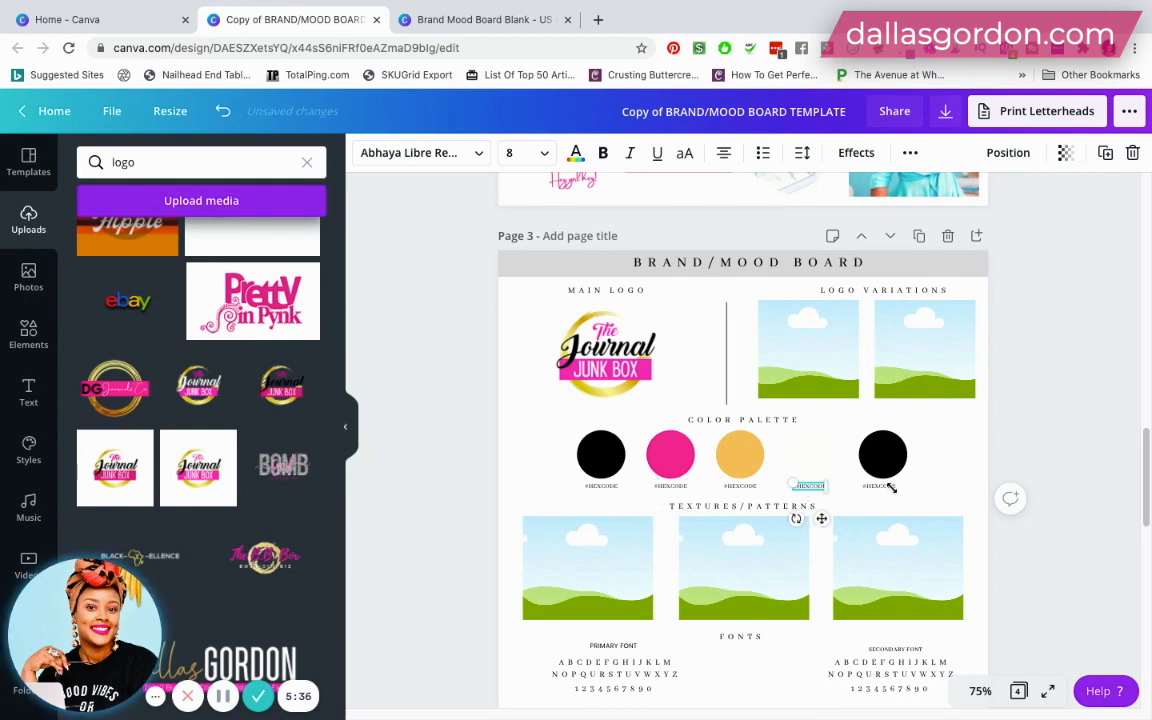
left_click(612, 488)
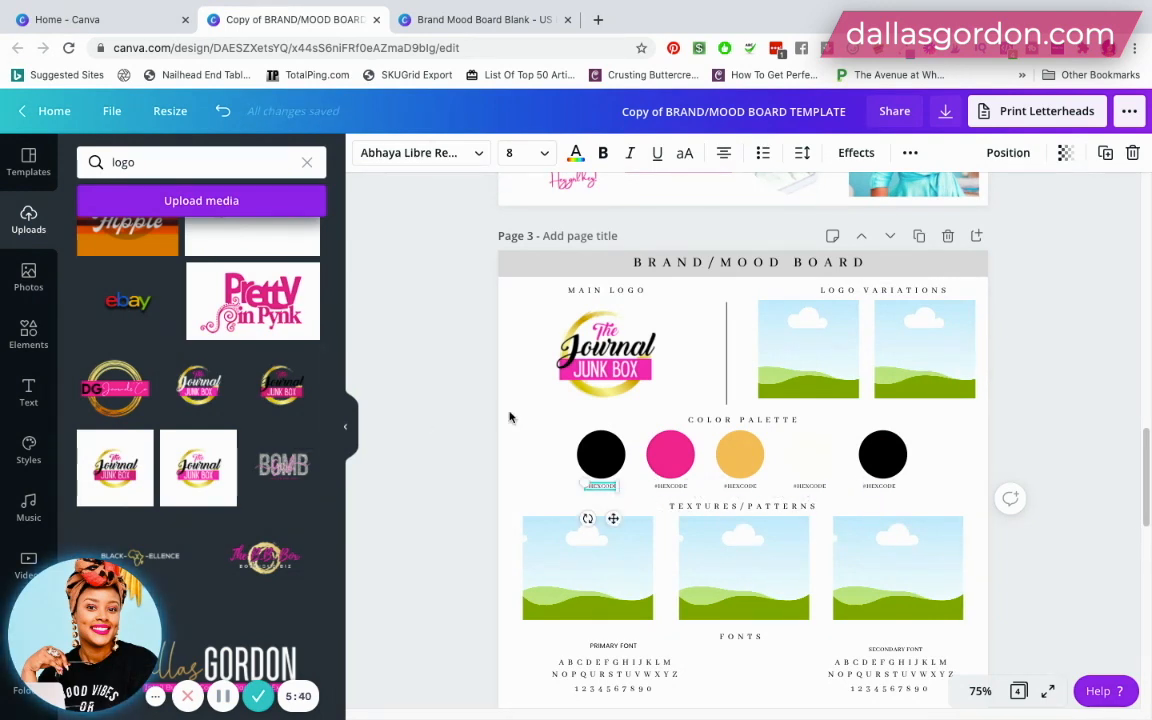
- Copy the hex code of the first Color Palette circle and replace the label below it with #010000
left_click(600, 455)
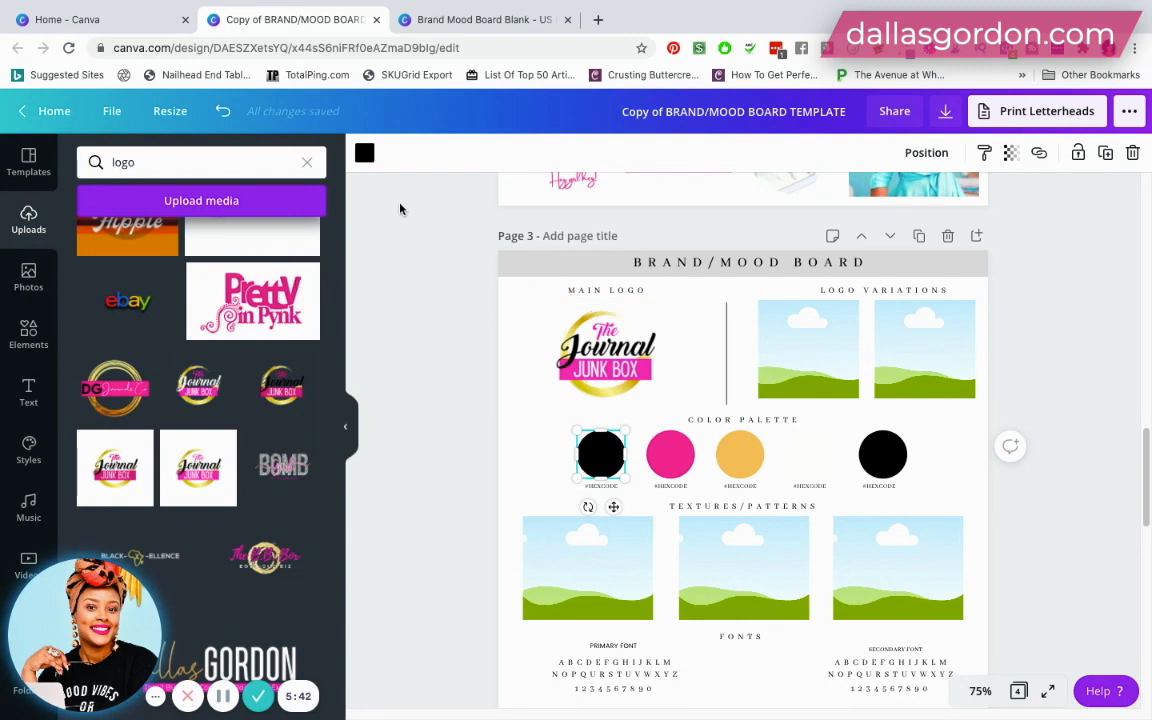
left_click(364, 153)
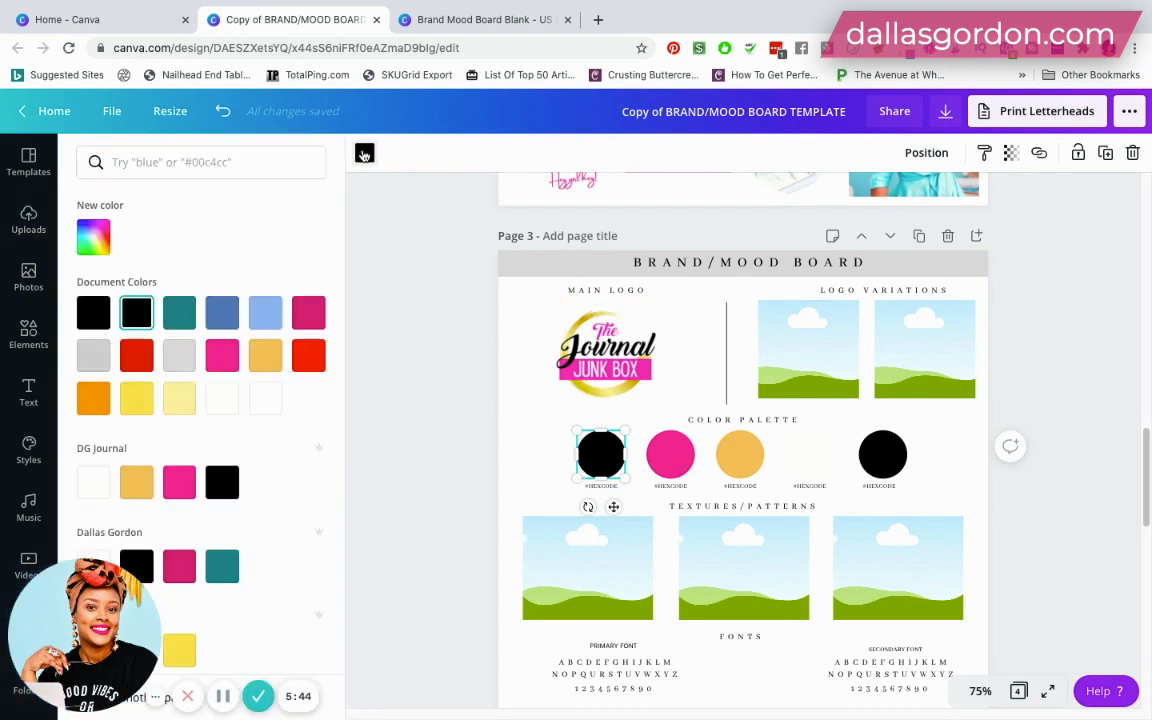
left_click(88, 240)
key("ctrl+c")
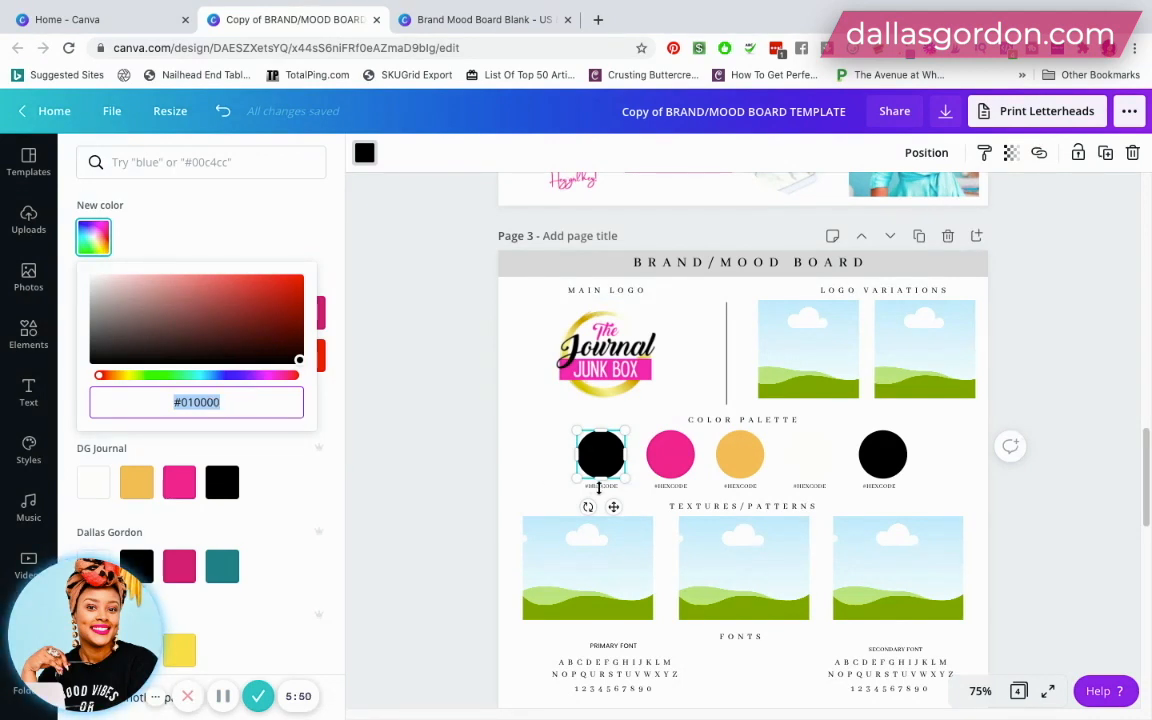
left_click(494, 435)
left_click(494, 433)
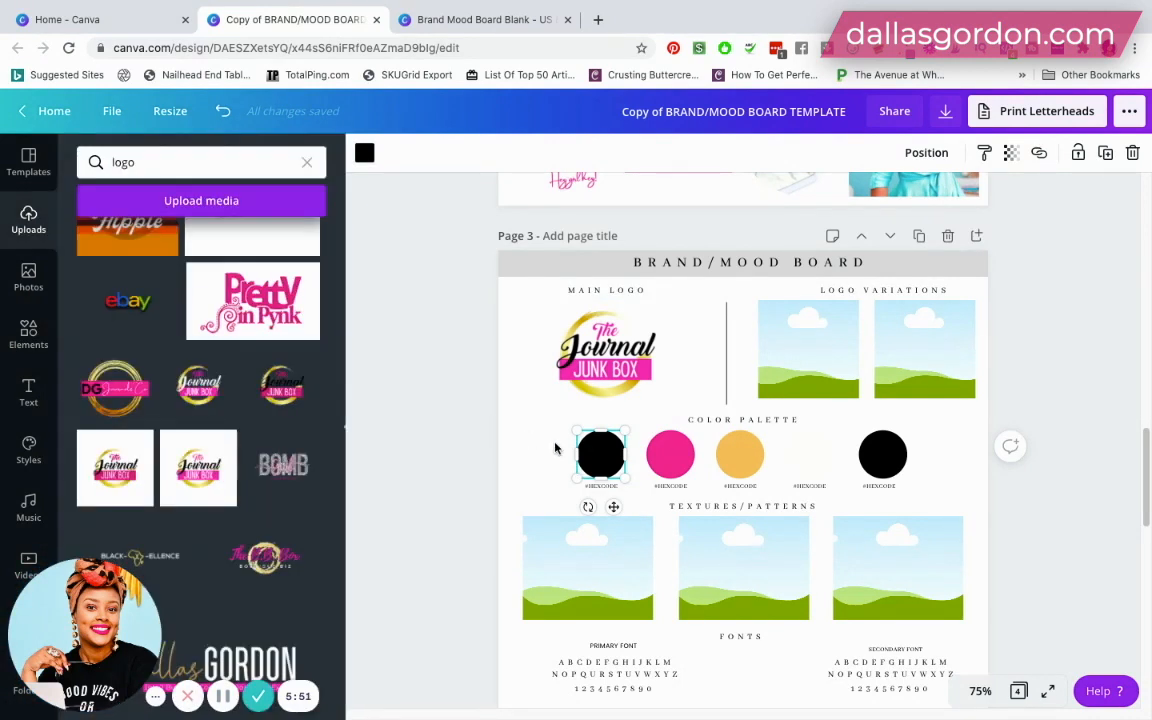
double_click(601, 486)
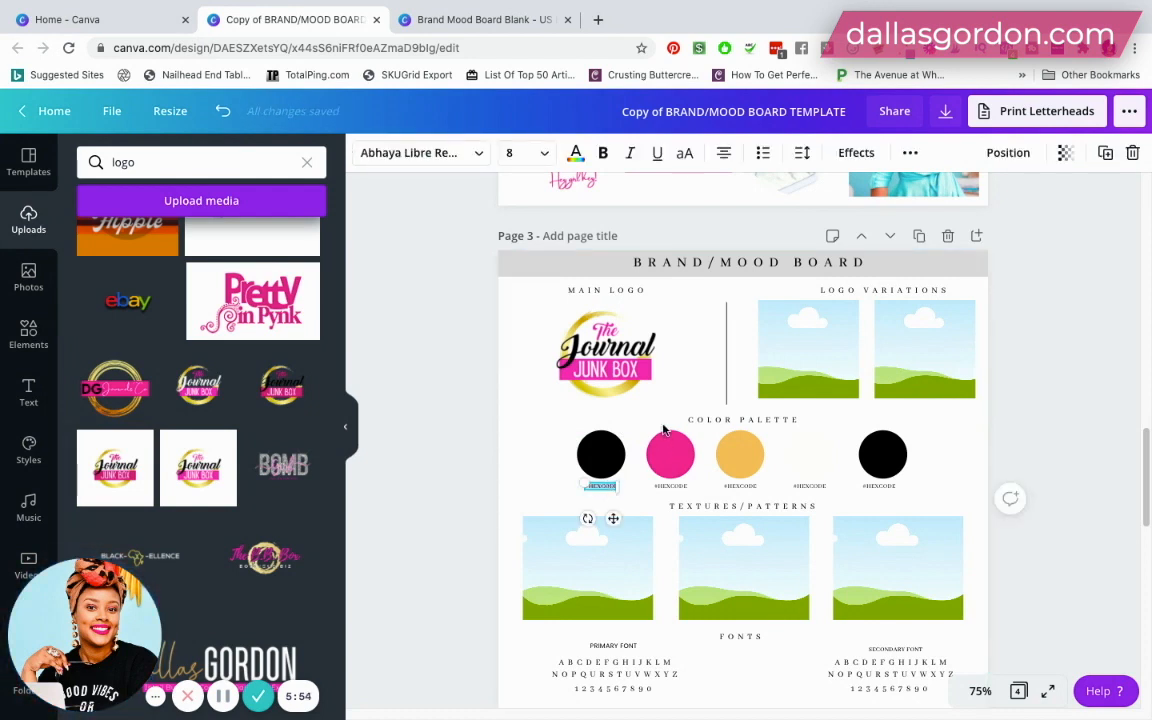
key("ctrl+v")
- Copy the pink circle's hex code and replace the label below it with #E62194
left_click(674, 462)
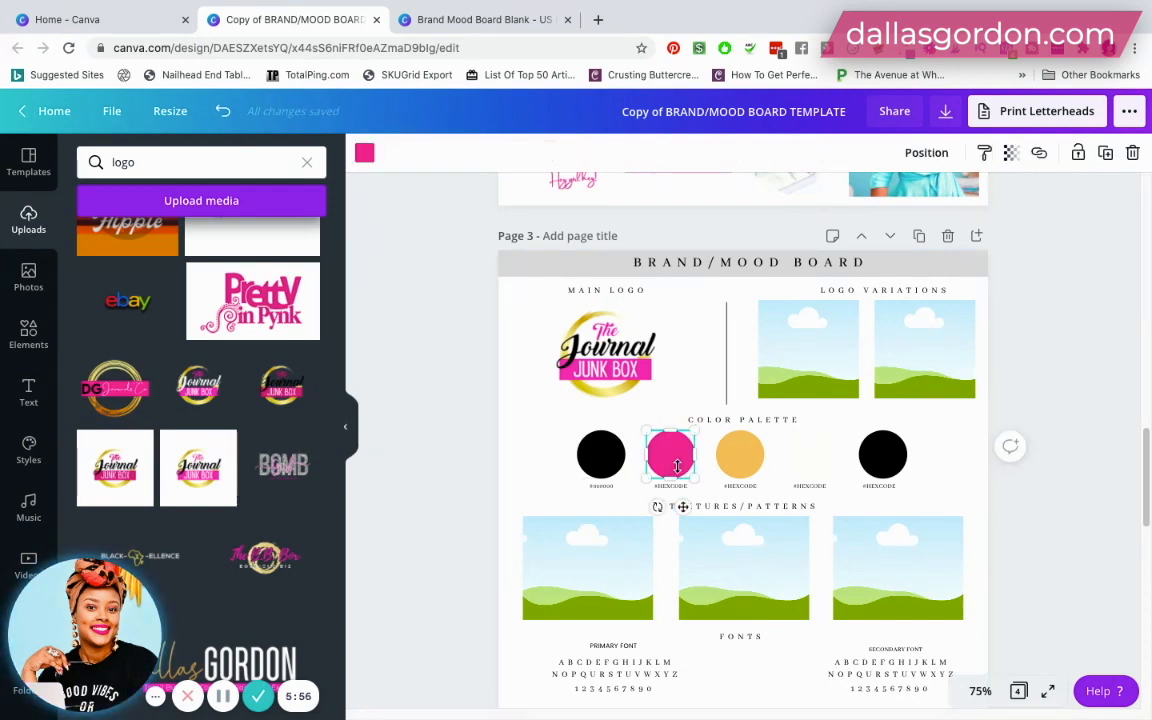
left_click(364, 152)
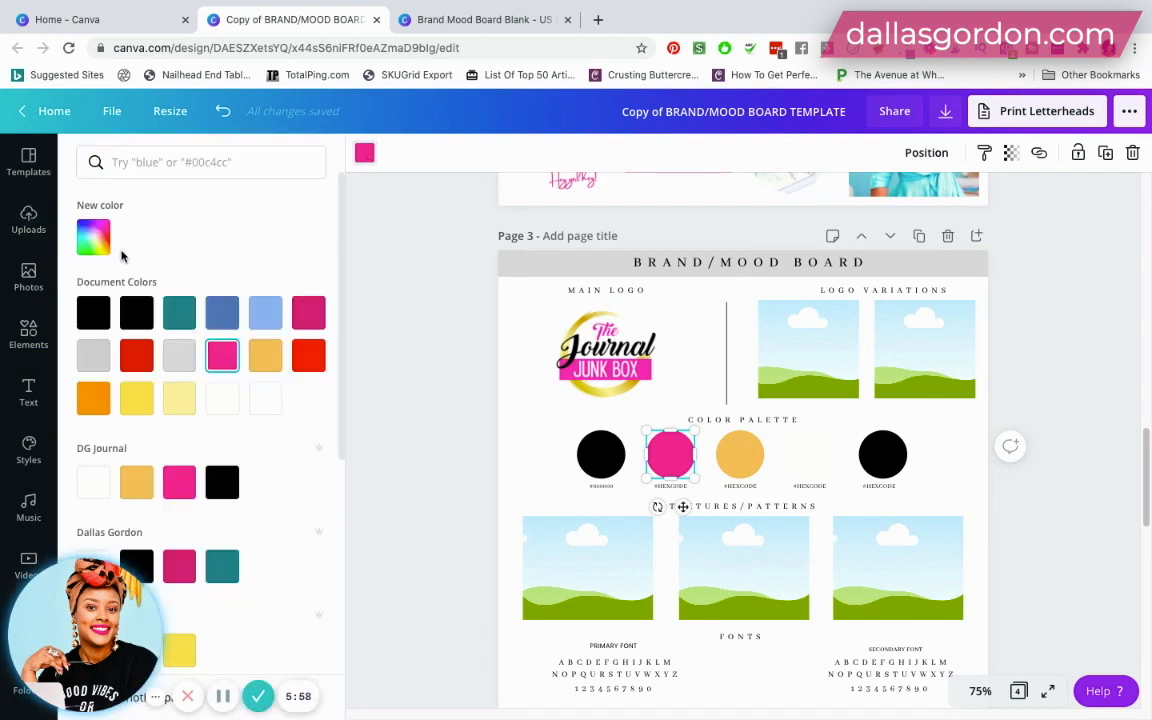
left_click(94, 237)
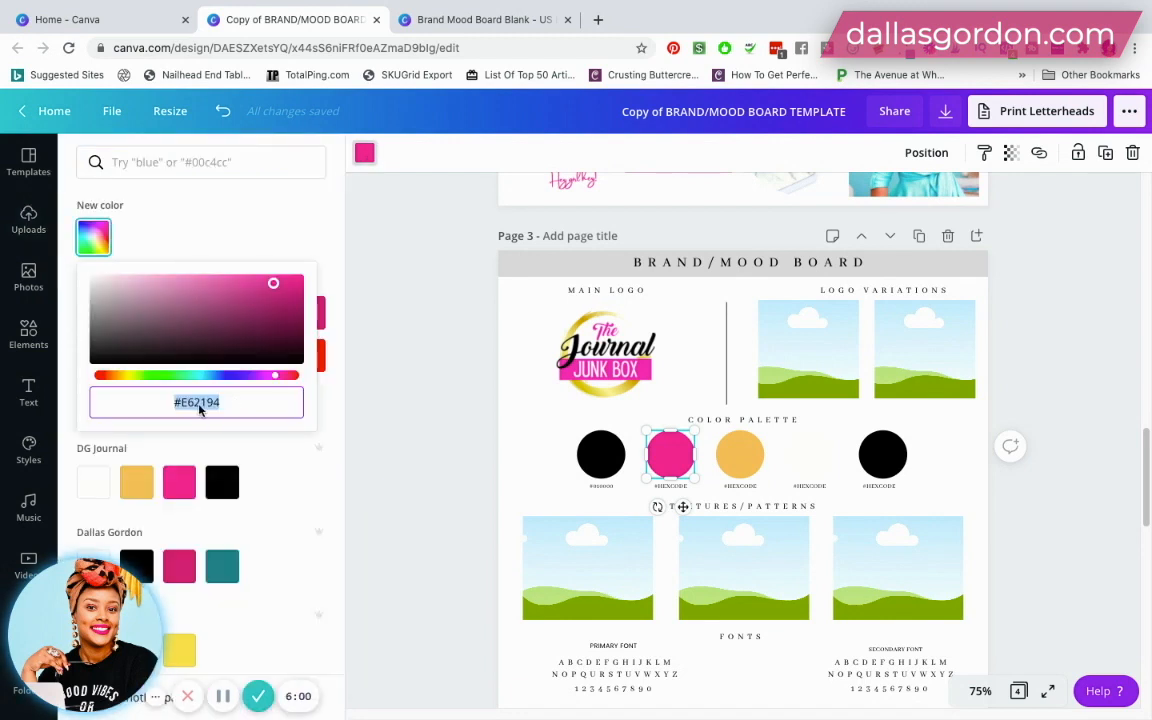
left_click(674, 488)
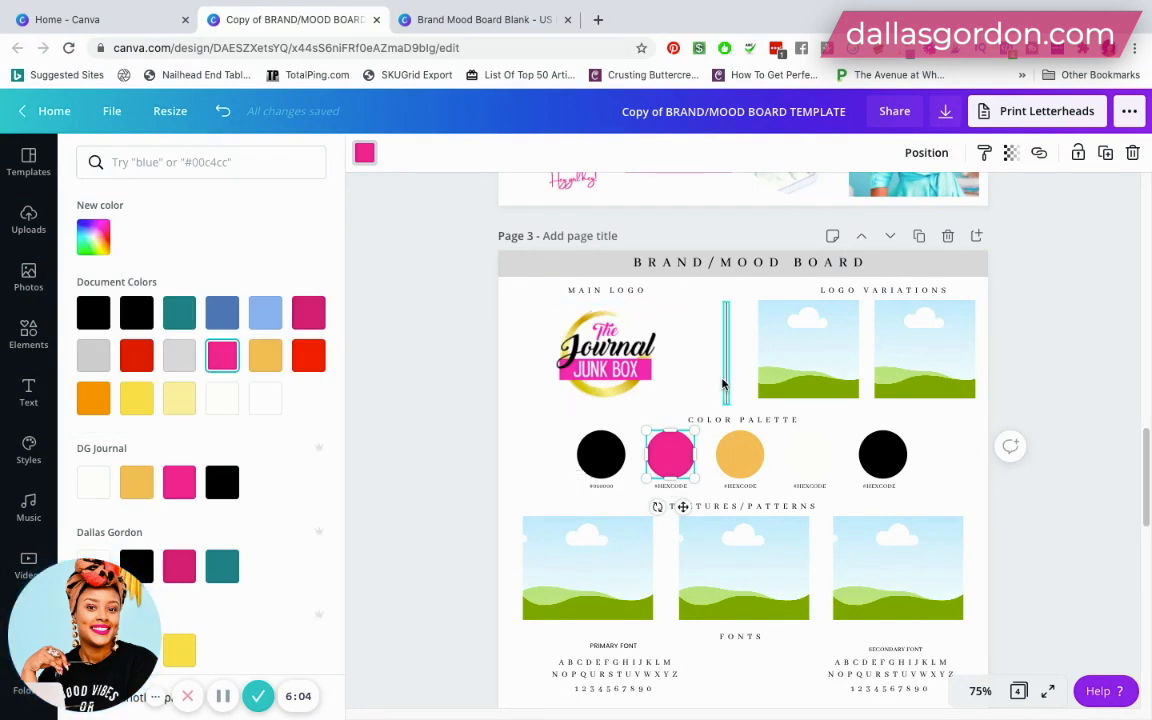
left_click(687, 502)
left_click(643, 500)
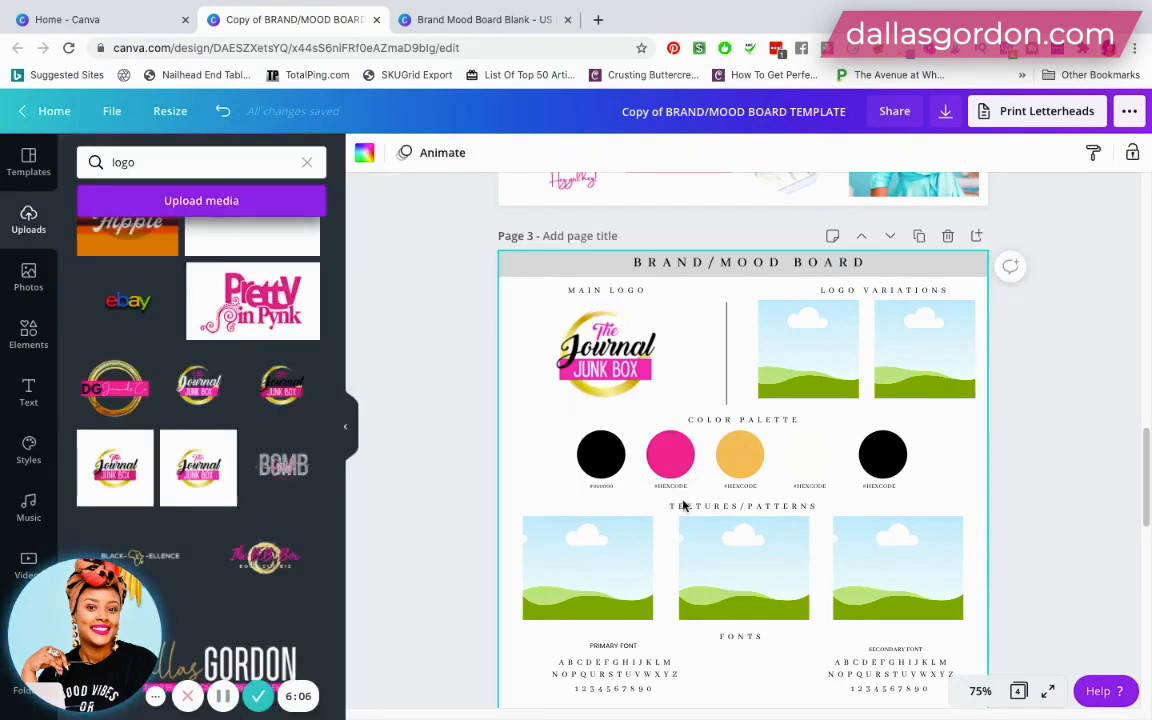
left_click(672, 487)
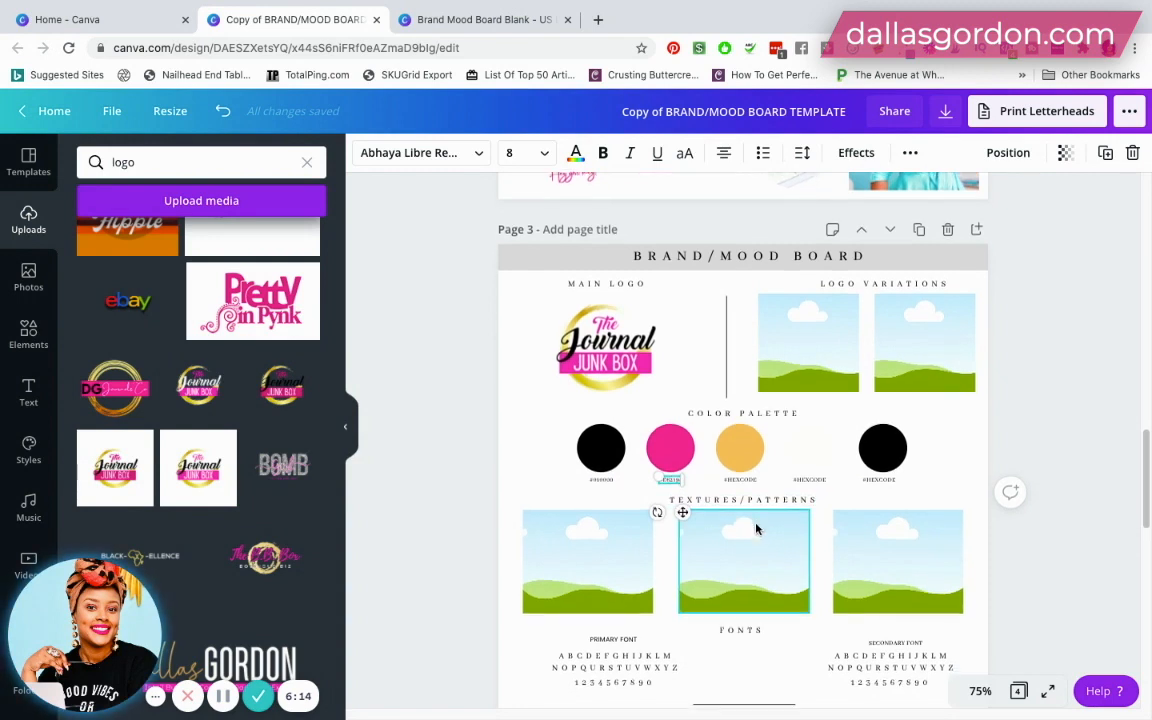
scroll(757, 530, "down", 1)
scroll(757, 530, "down", 1)
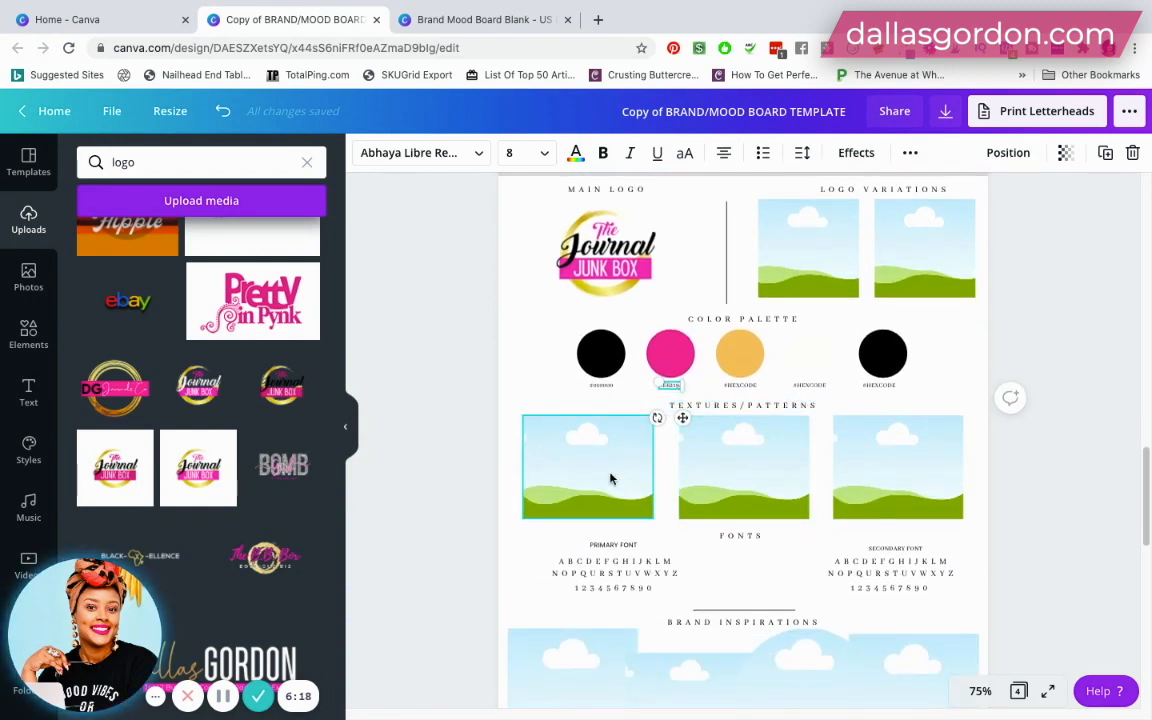
left_click(757, 466)
left_click(905, 465)
left_click(736, 476)
left_click(588, 478)
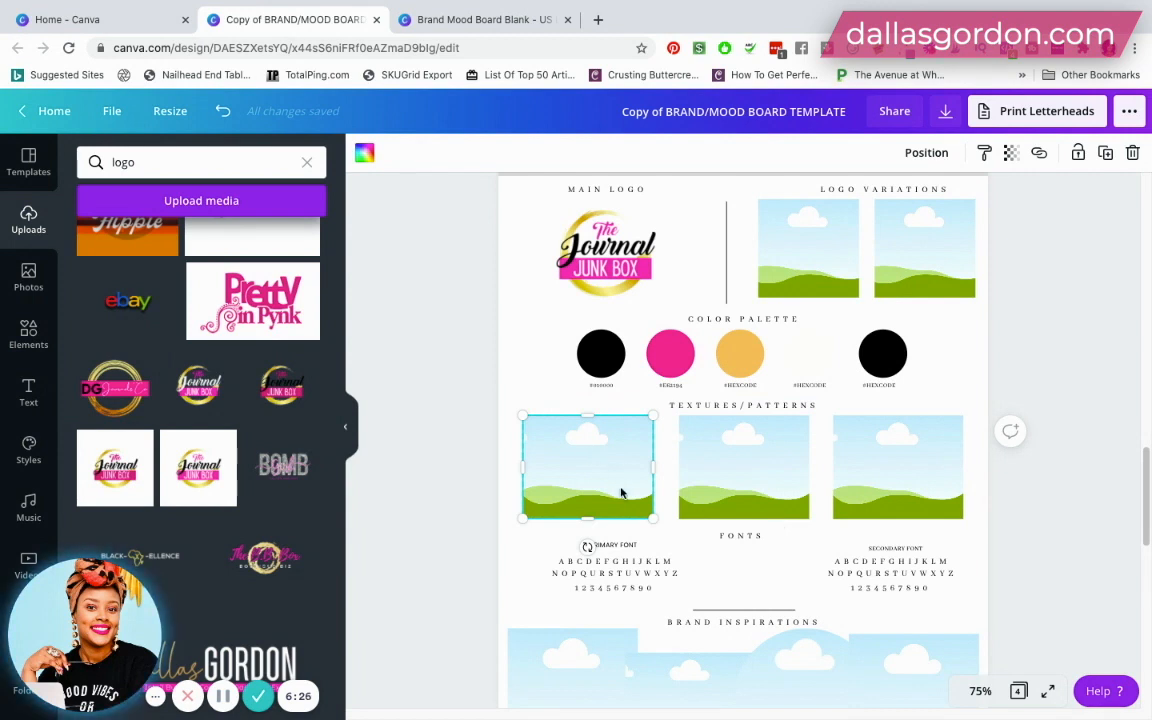
left_click(775, 468)
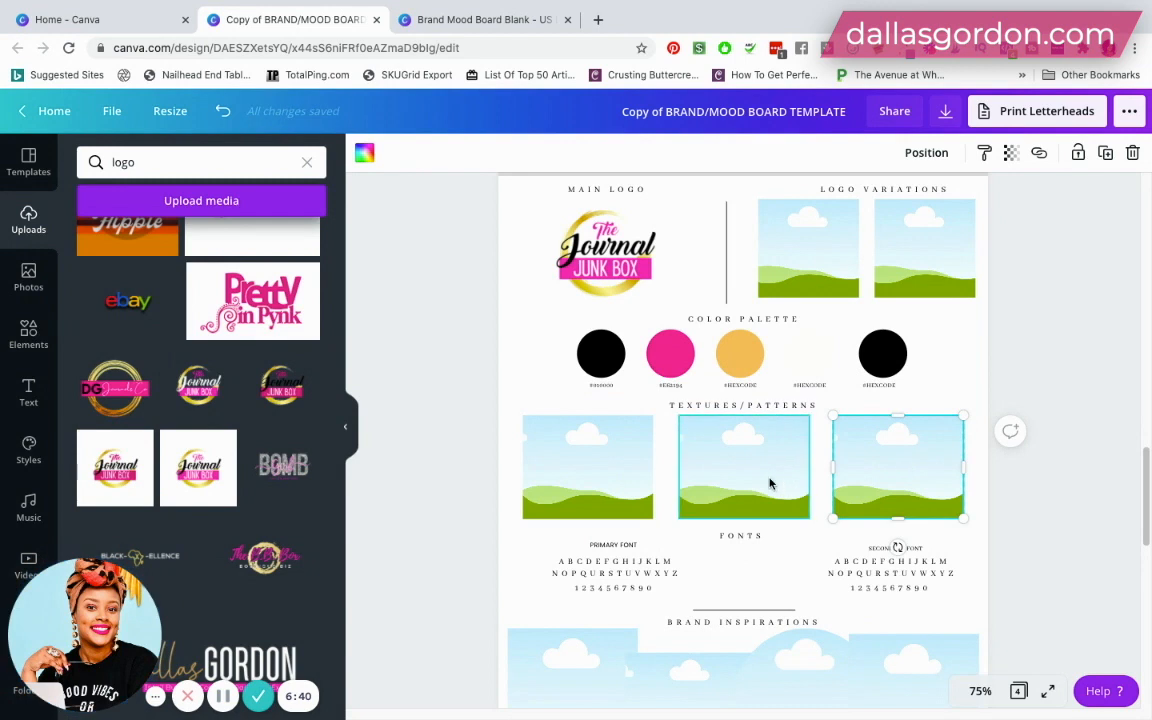
left_click(627, 483)
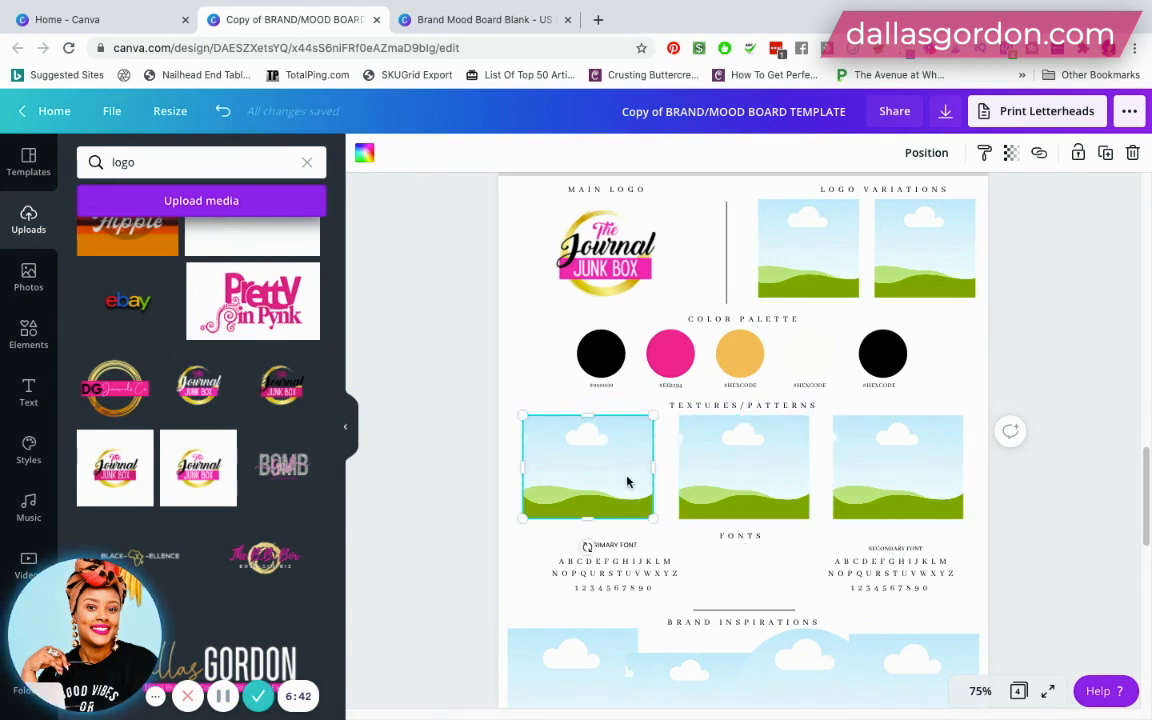
left_click(737, 474)
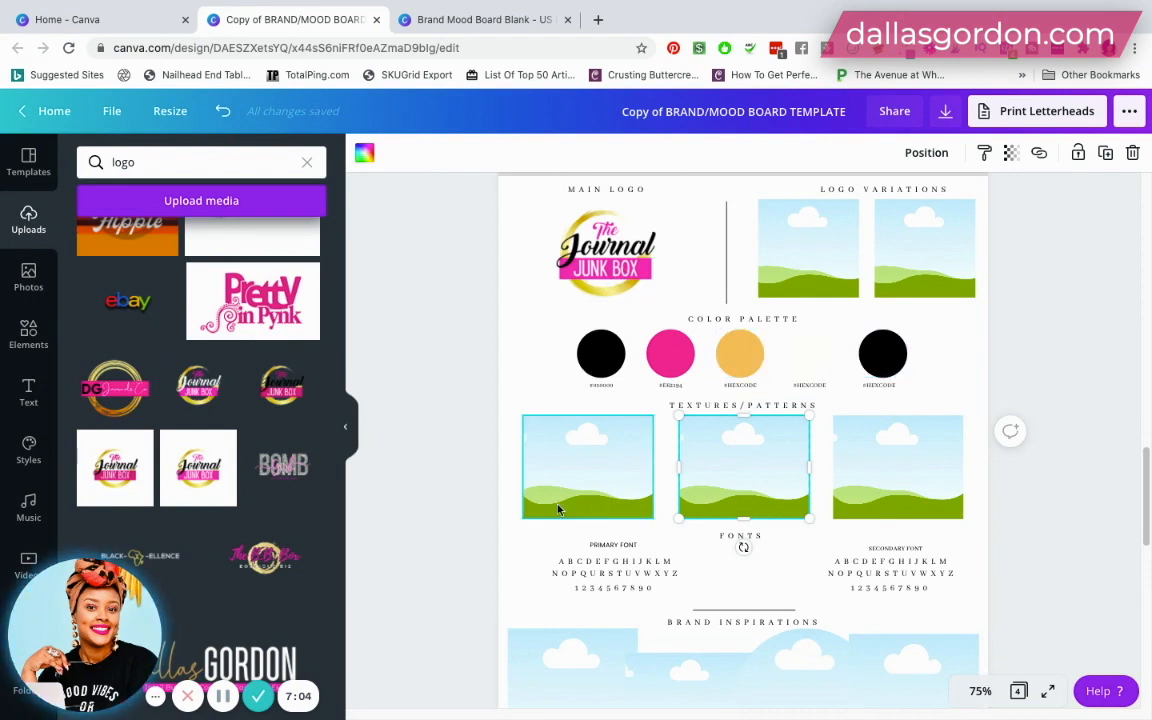
- Search the stock photos for "office desk"
left_click(29, 335)
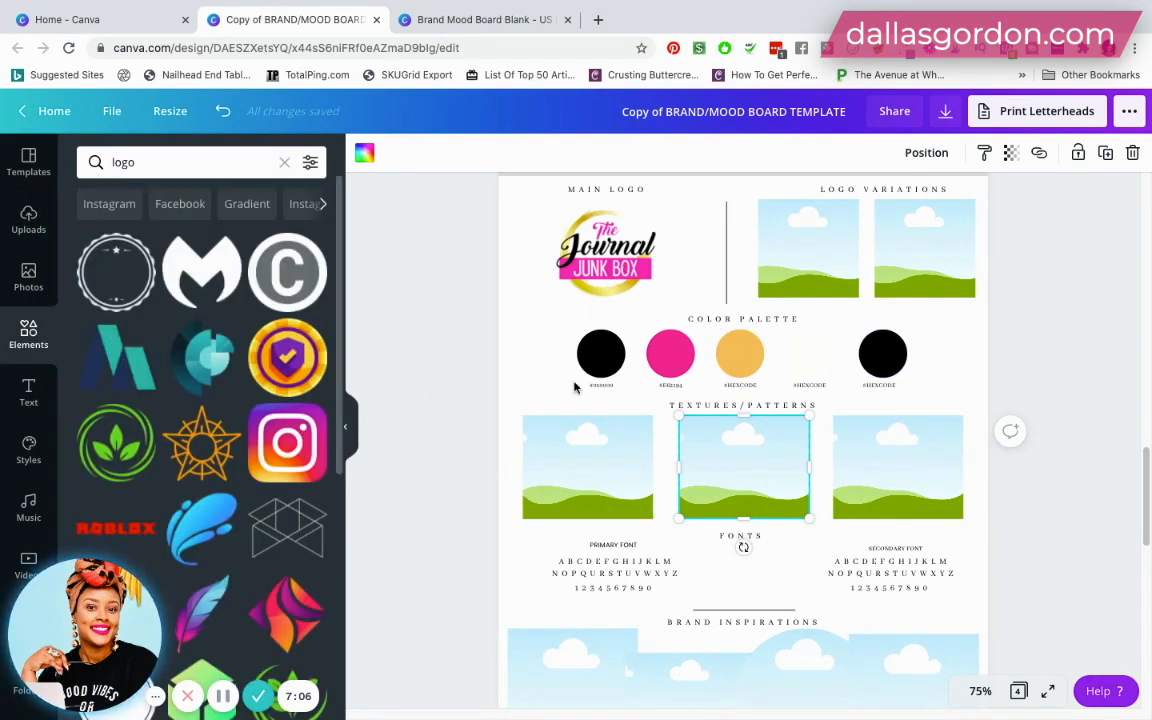
left_click(28, 275)
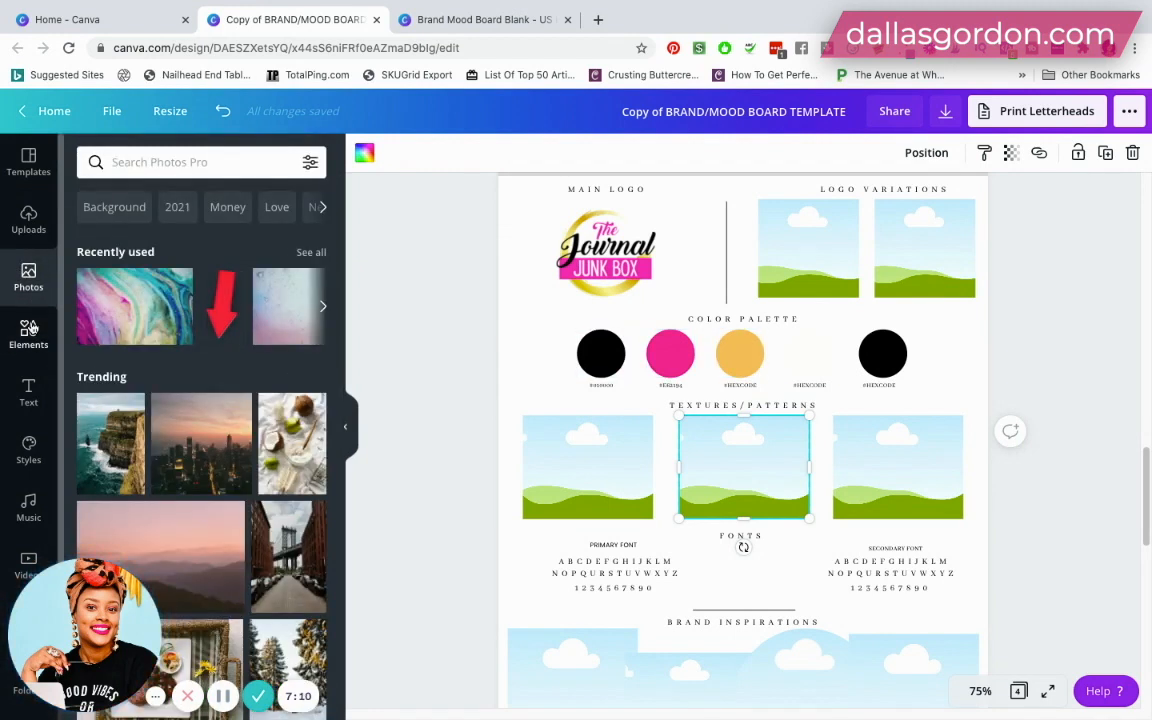
left_click(169, 172)
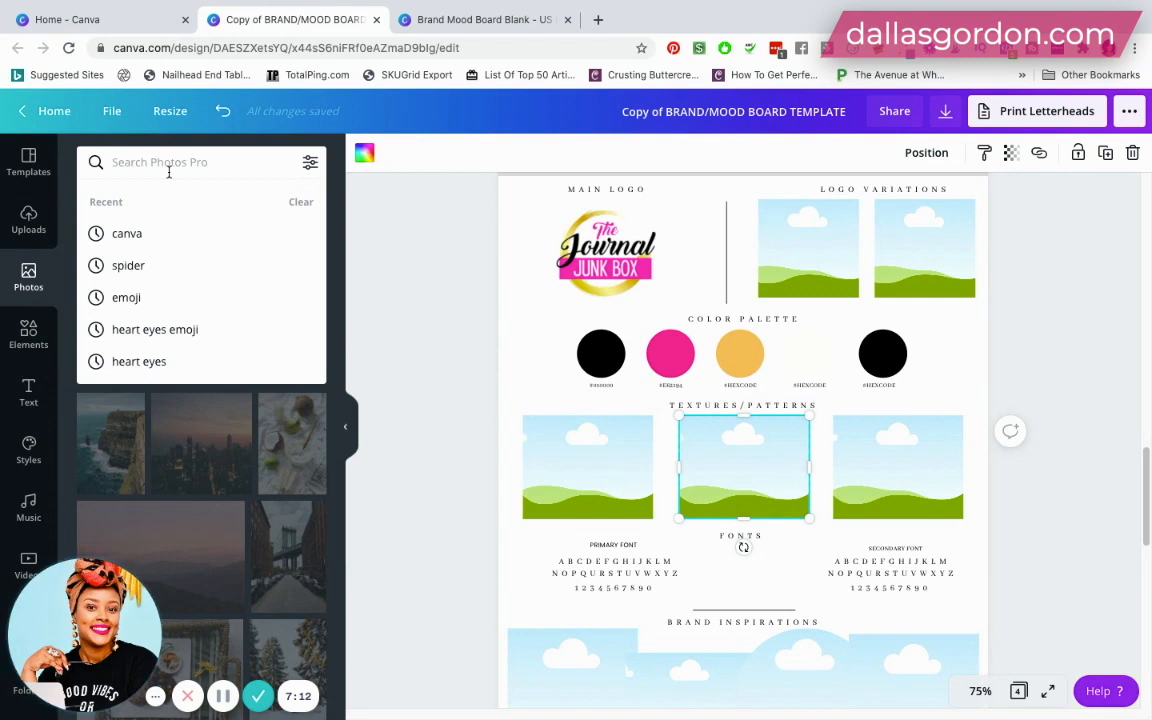
type("office")
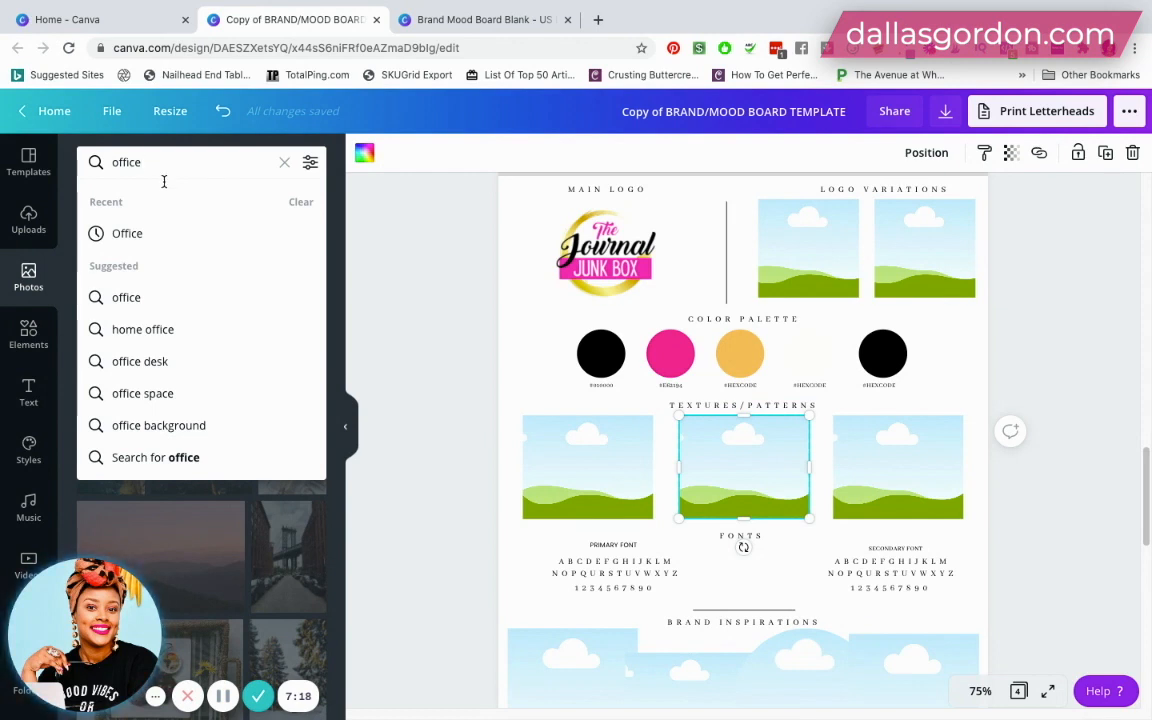
left_click(168, 364)
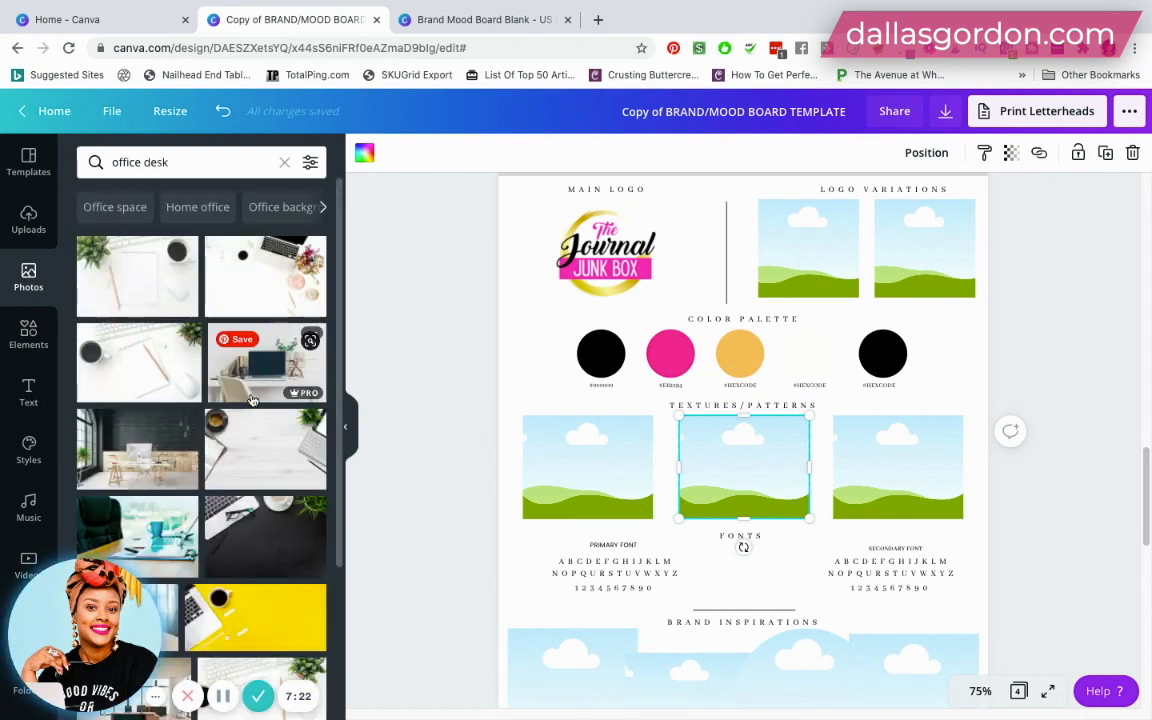
- Fill the first Textures/Patterns frame with the white desk photo showing a laptop, black coffee cup and pink notebook
scroll(252, 400, "down", 3)
scroll(252, 401, "down", 5)
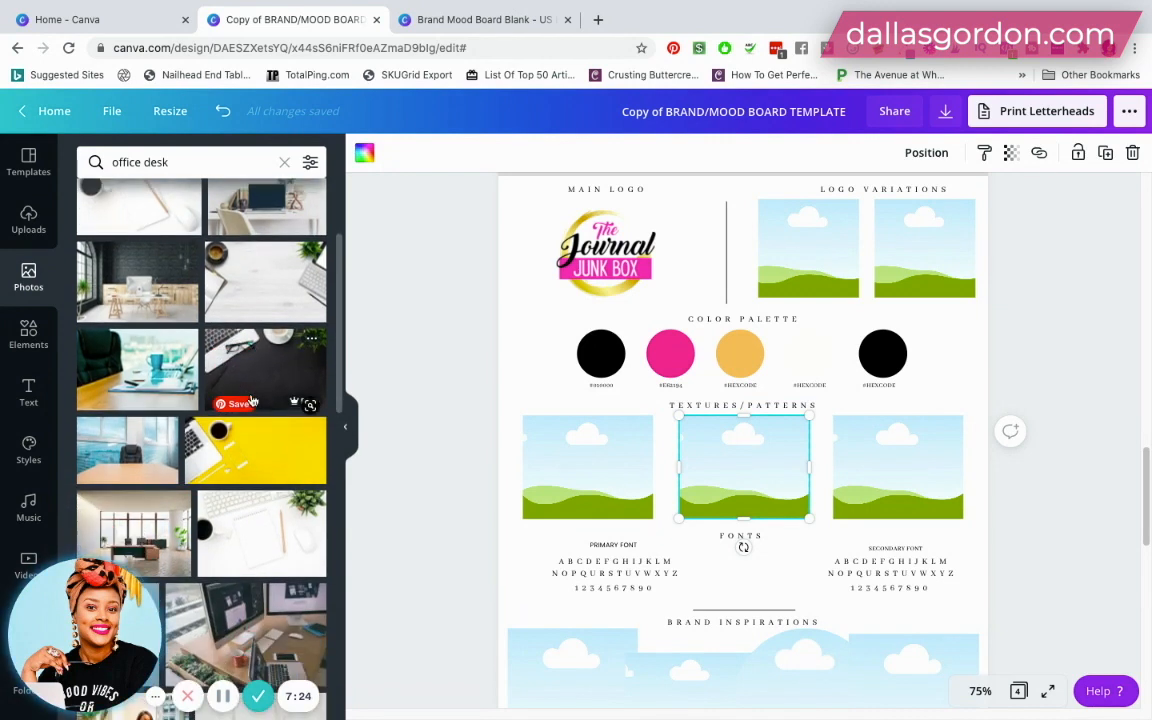
scroll(252, 400, "down", 5)
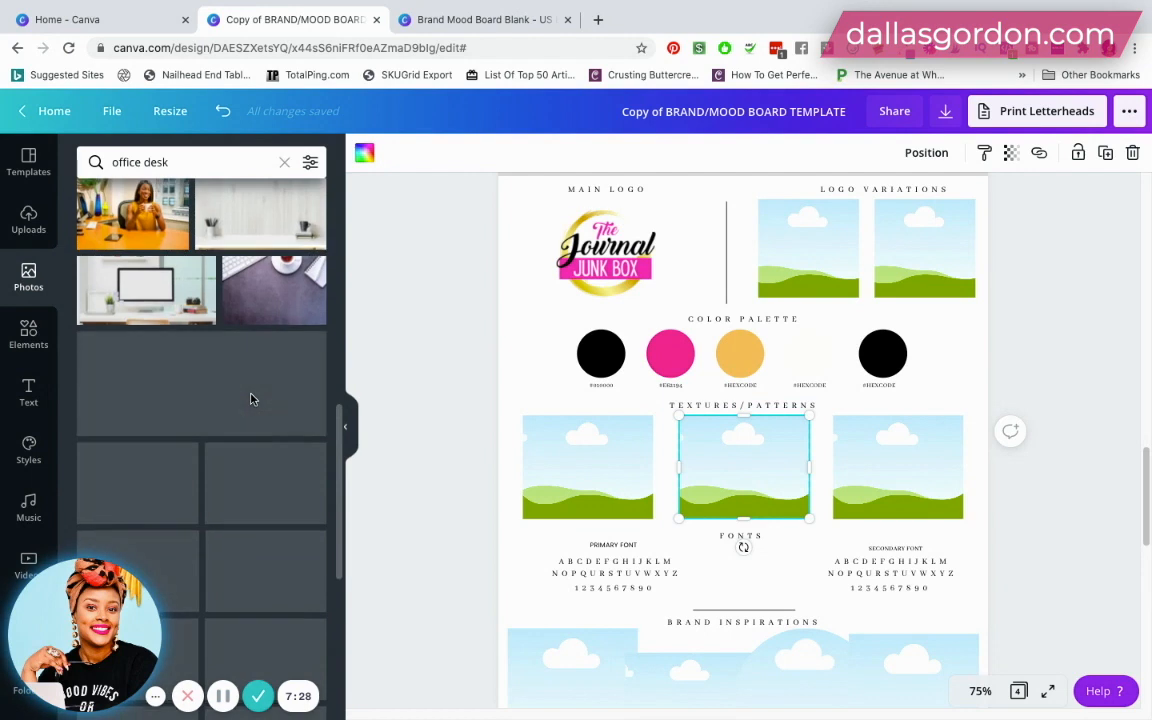
scroll(190, 390, "down", 5)
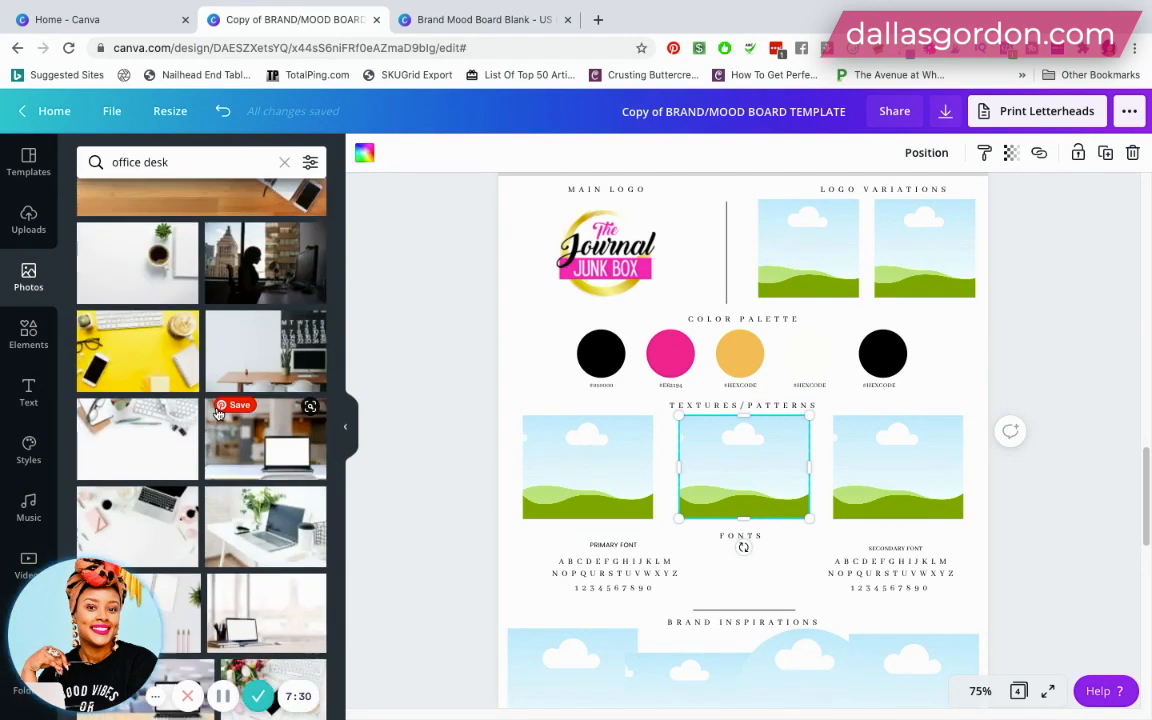
scroll(218, 413, "down", 2)
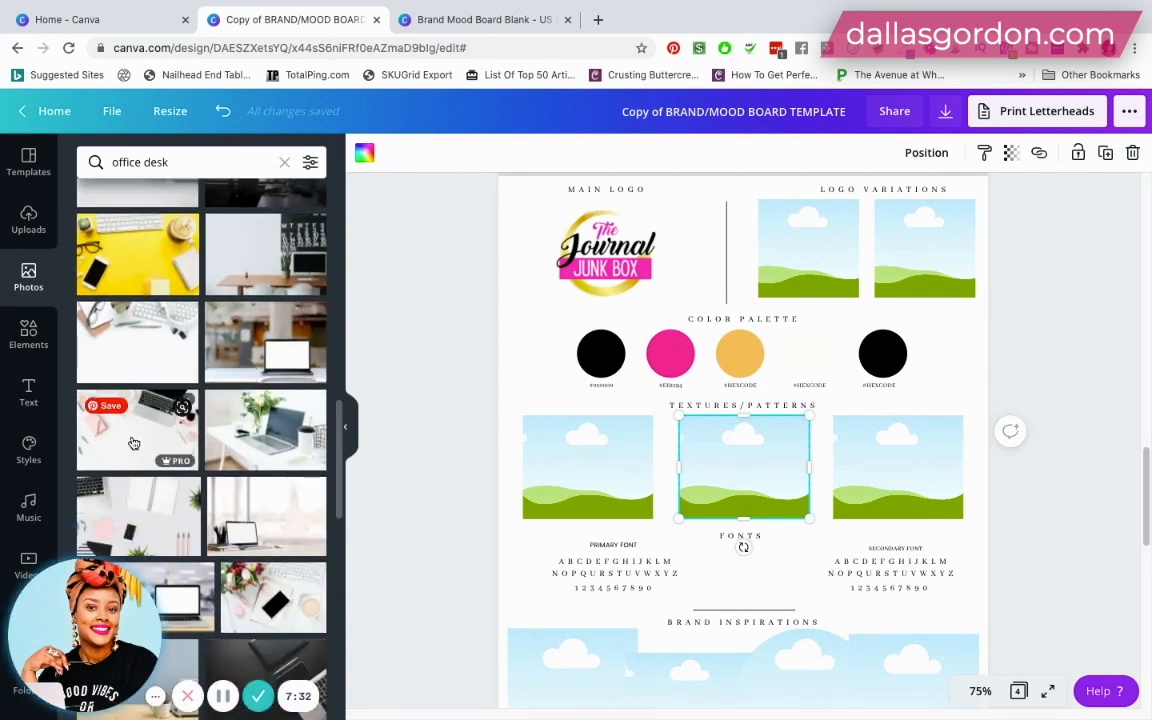
left_click_drag(429, 457, 547, 449)
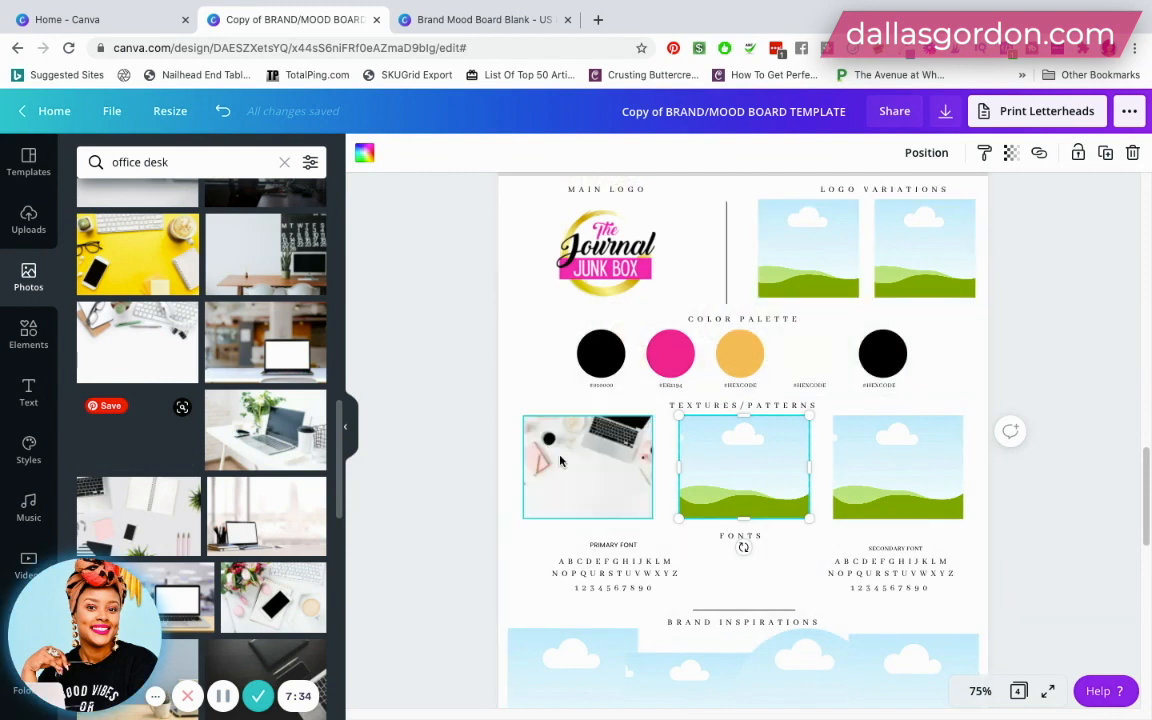
- Fill the second Textures/Patterns frame with the grey flat lay of notebook and pencils, and the third with the flowers-and-tablet desk photo
left_click_drag(466, 490, 723, 463)
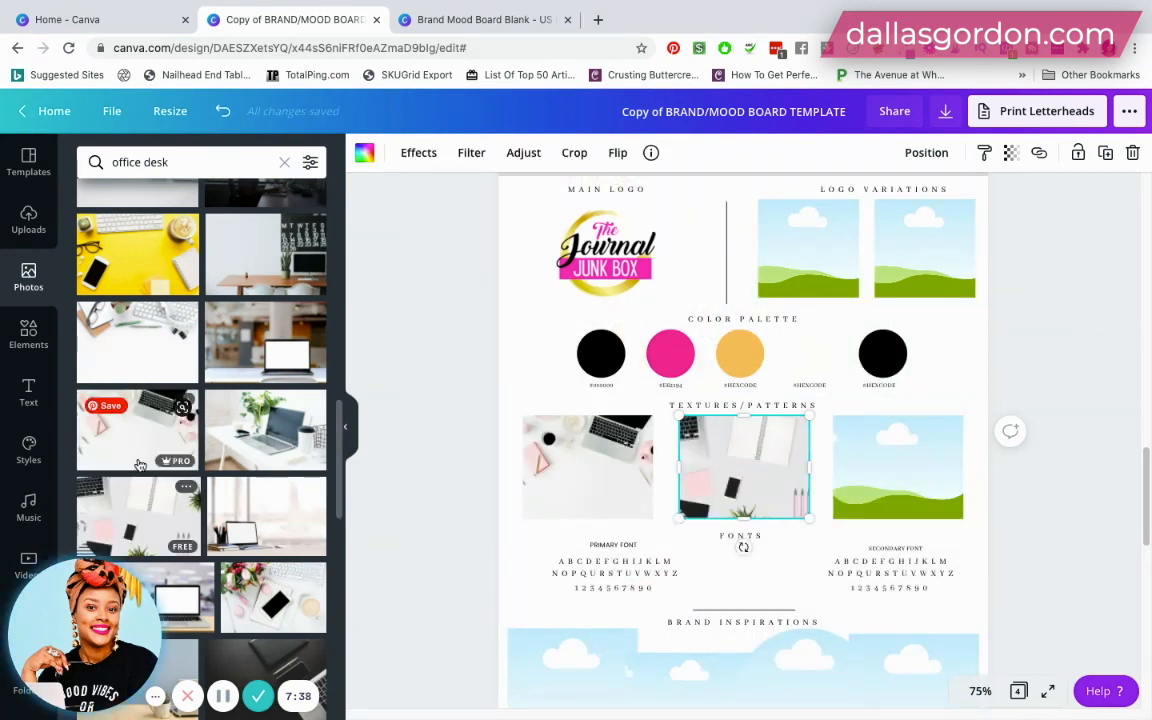
scroll(271, 449, "down", 3)
left_click_drag(290, 430, 876, 456)
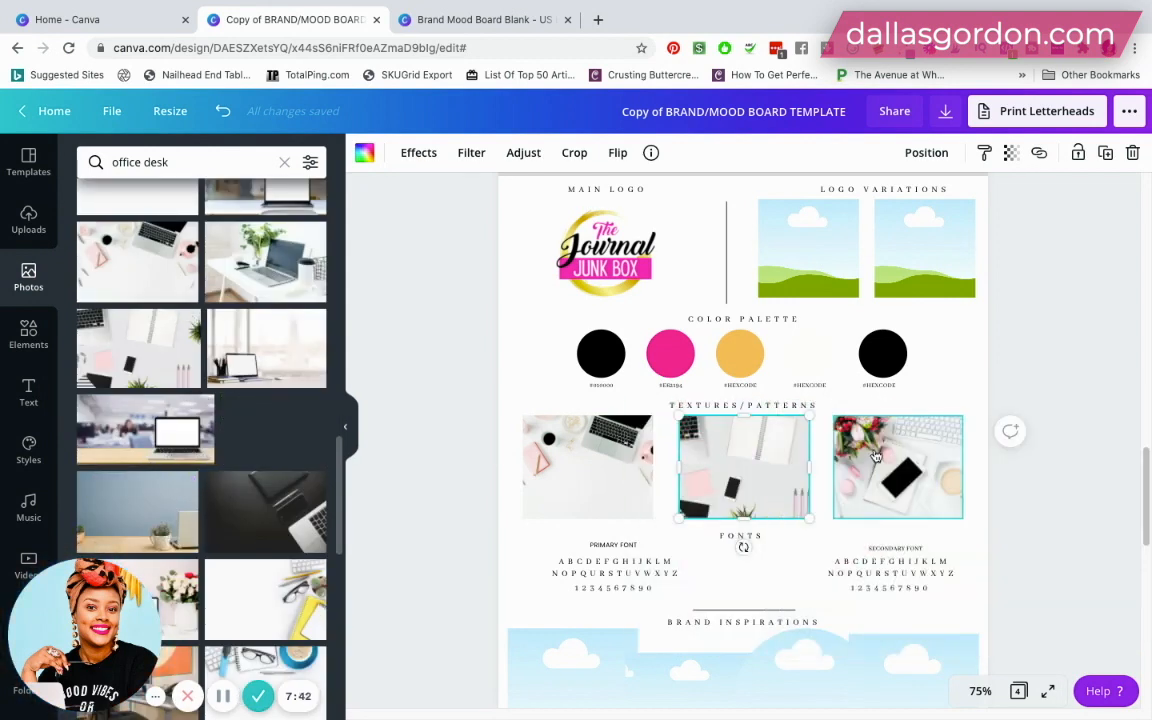
- Examine the Fonts section, checking which font the primary alphabet sample uses
scroll(1068, 465, "down", 1)
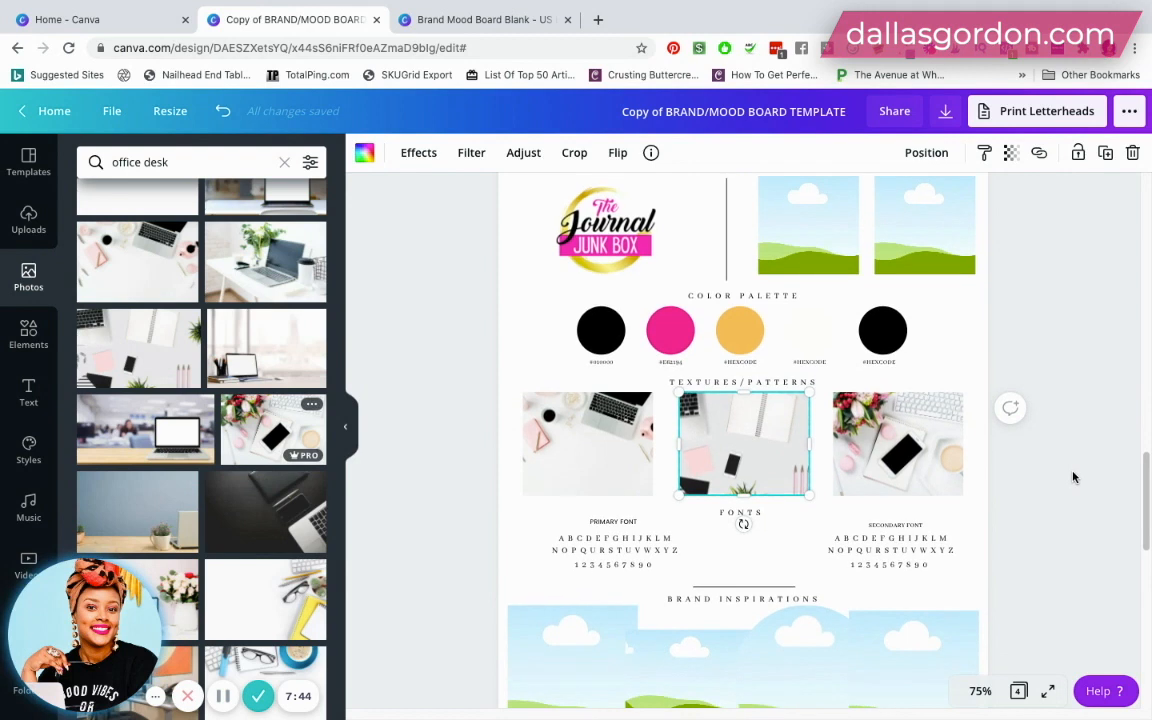
left_click(1073, 477)
scroll(1070, 477, "up", 2)
scroll(1068, 478, "down", 4)
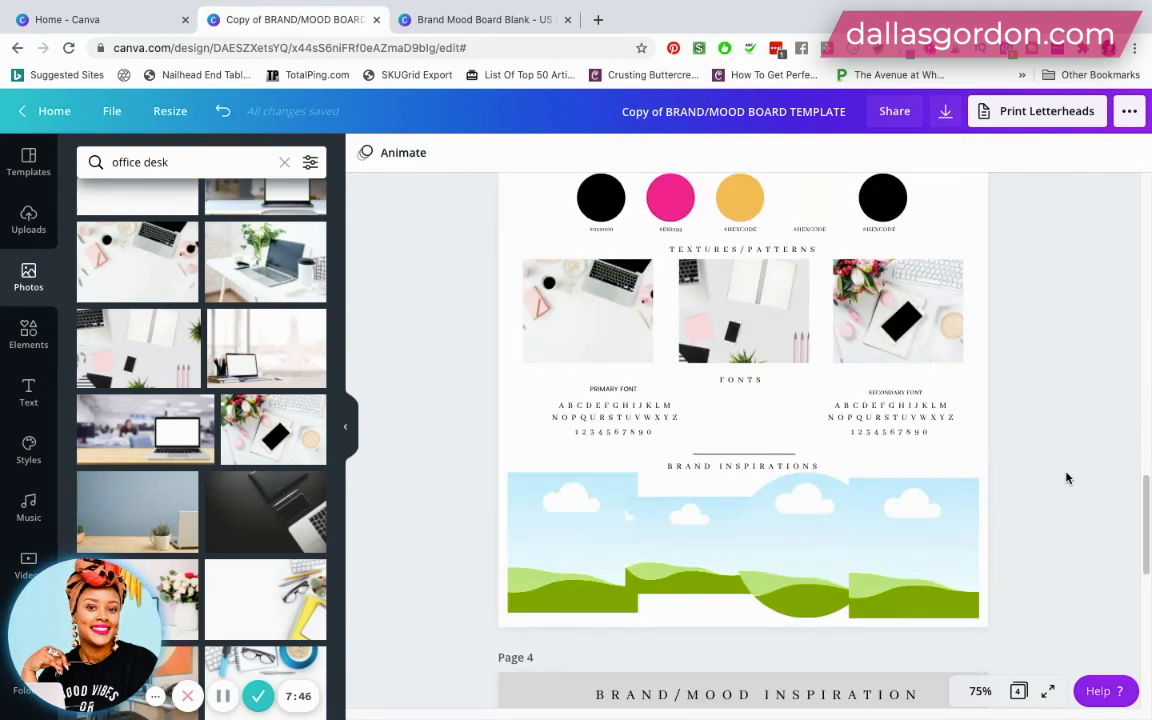
scroll(1067, 477, "up", 1)
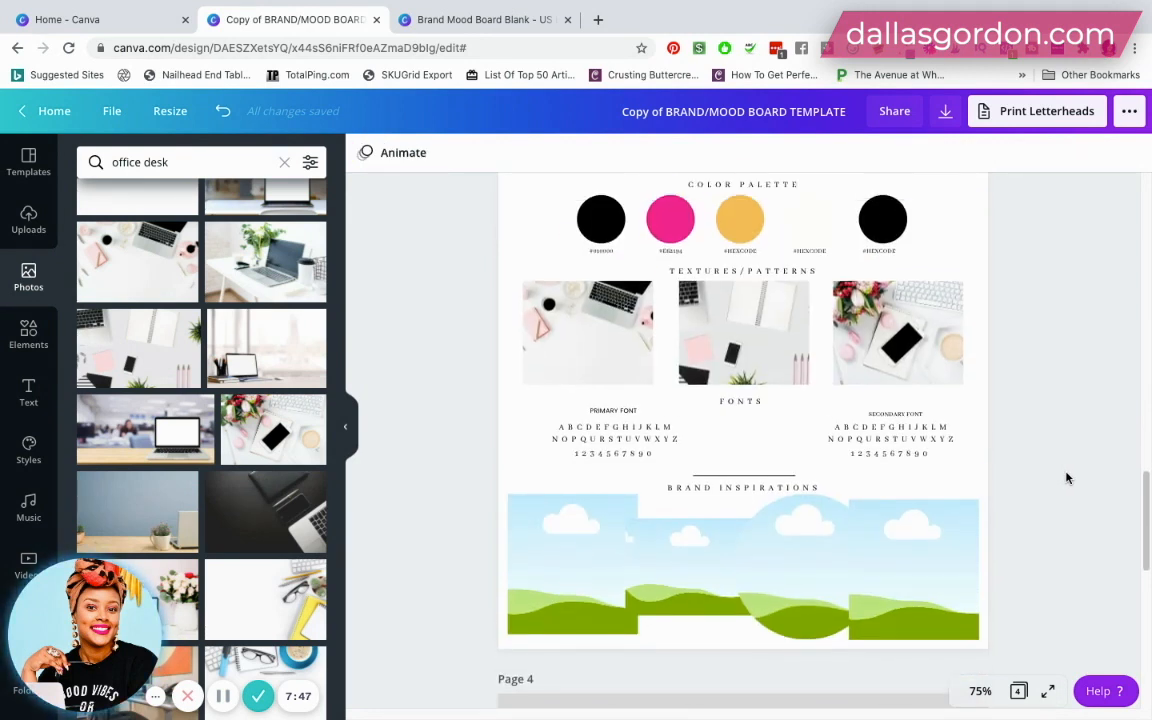
left_click(590, 438)
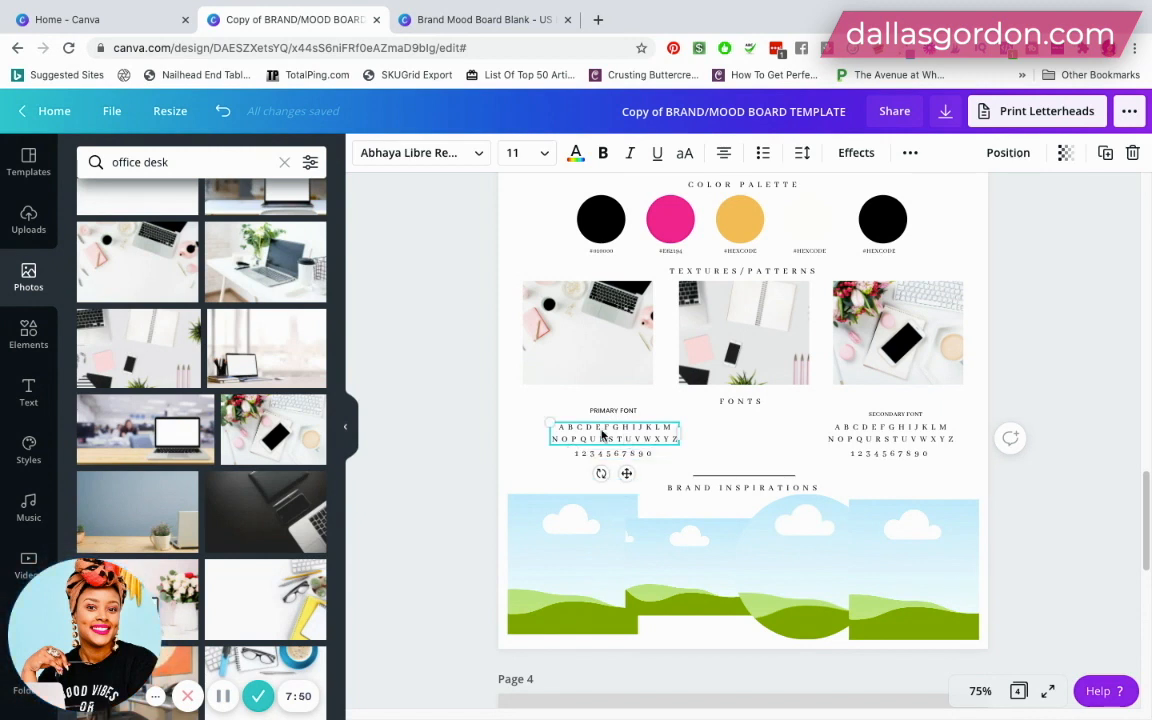
triple_click(611, 430)
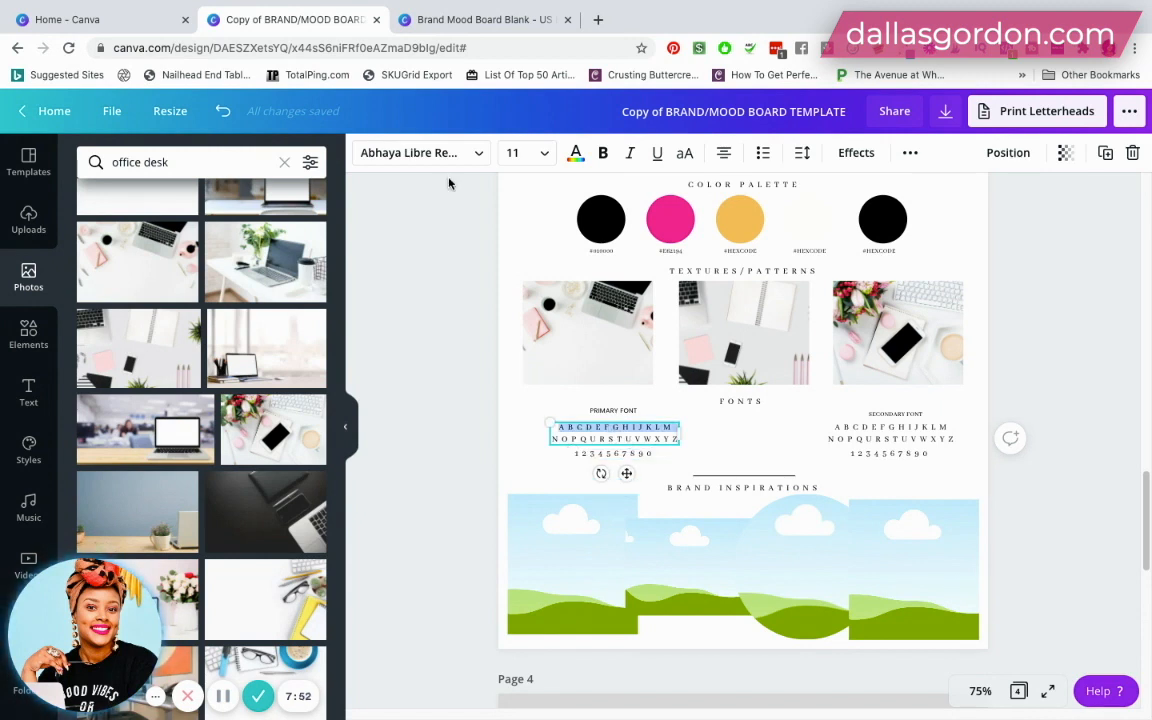
triple_click(588, 436)
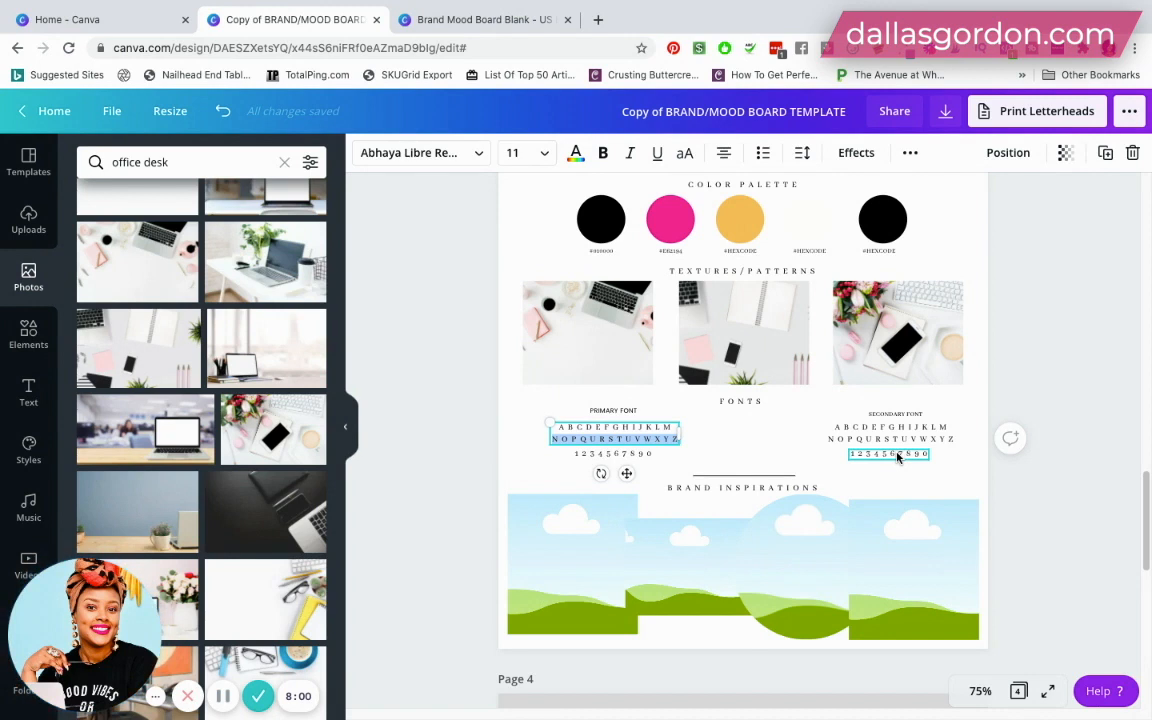
left_click(527, 444)
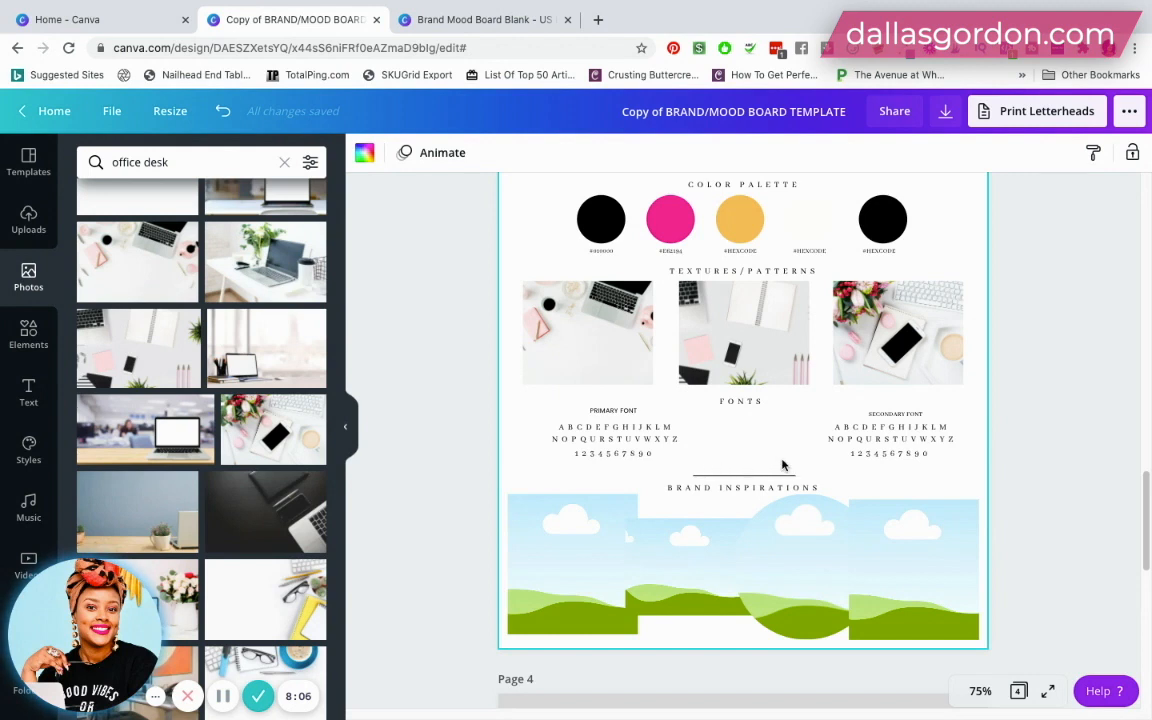
- Go to the uploaded images and clear the "logo" search so all uploads are listed
scroll(762, 468, "down", 2)
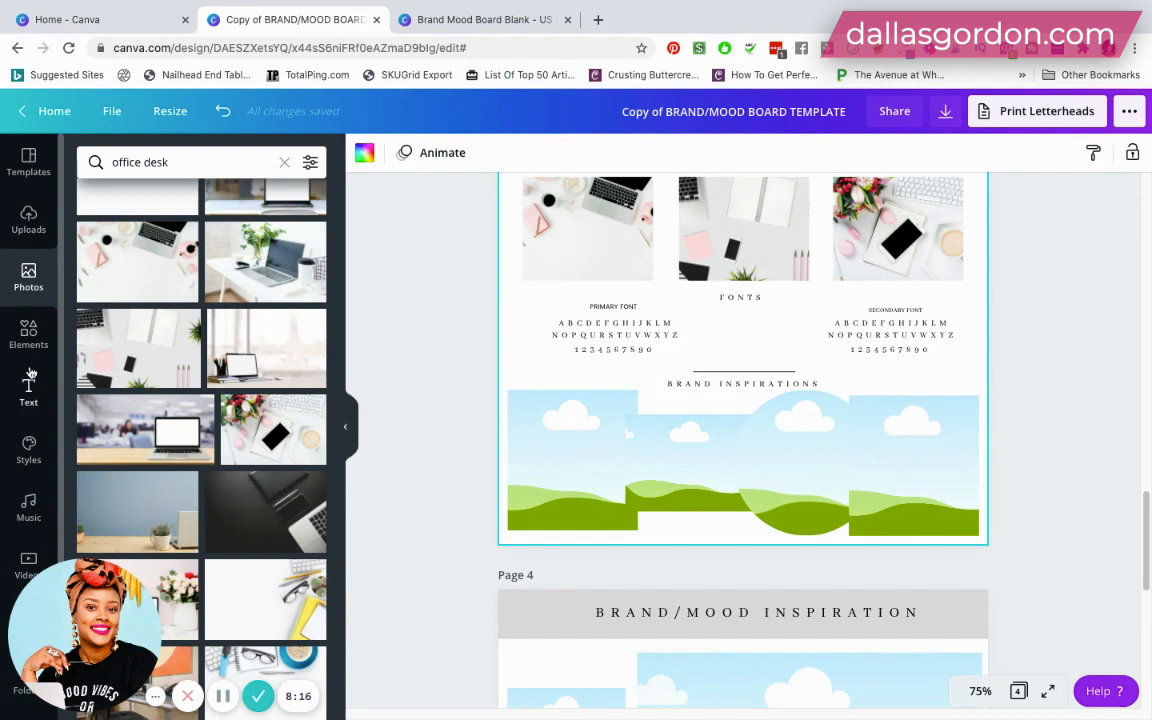
left_click(28, 232)
scroll(201, 428, "up", 5)
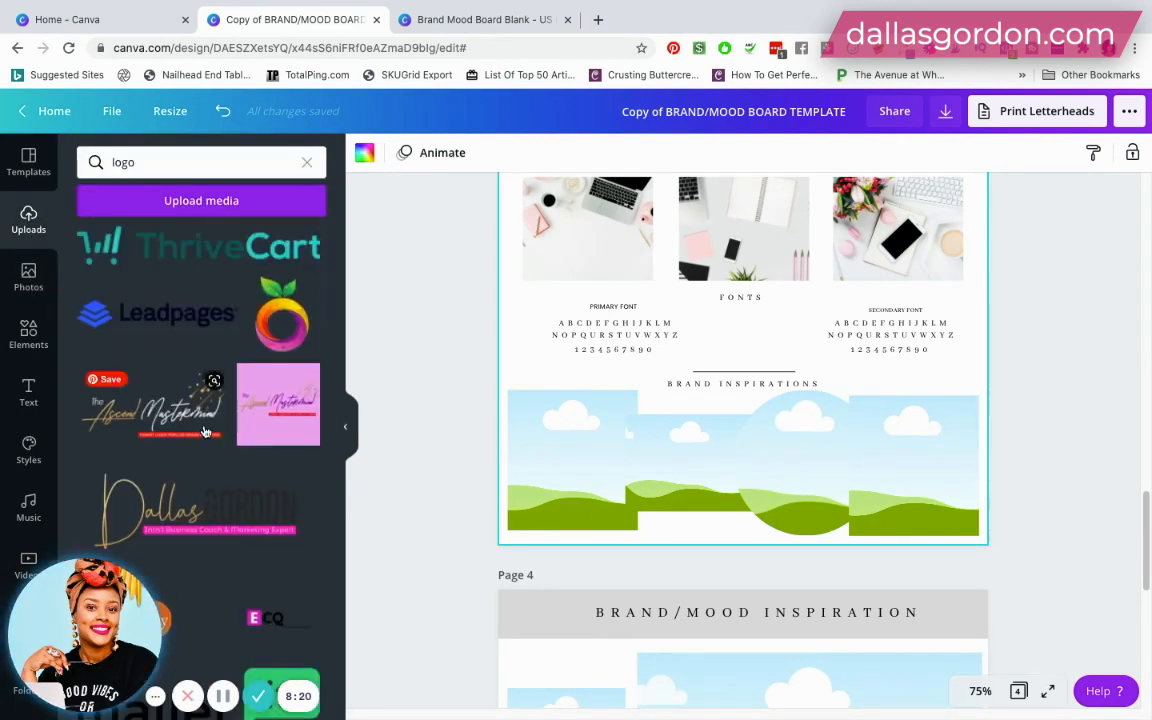
scroll(204, 432, "down", 10)
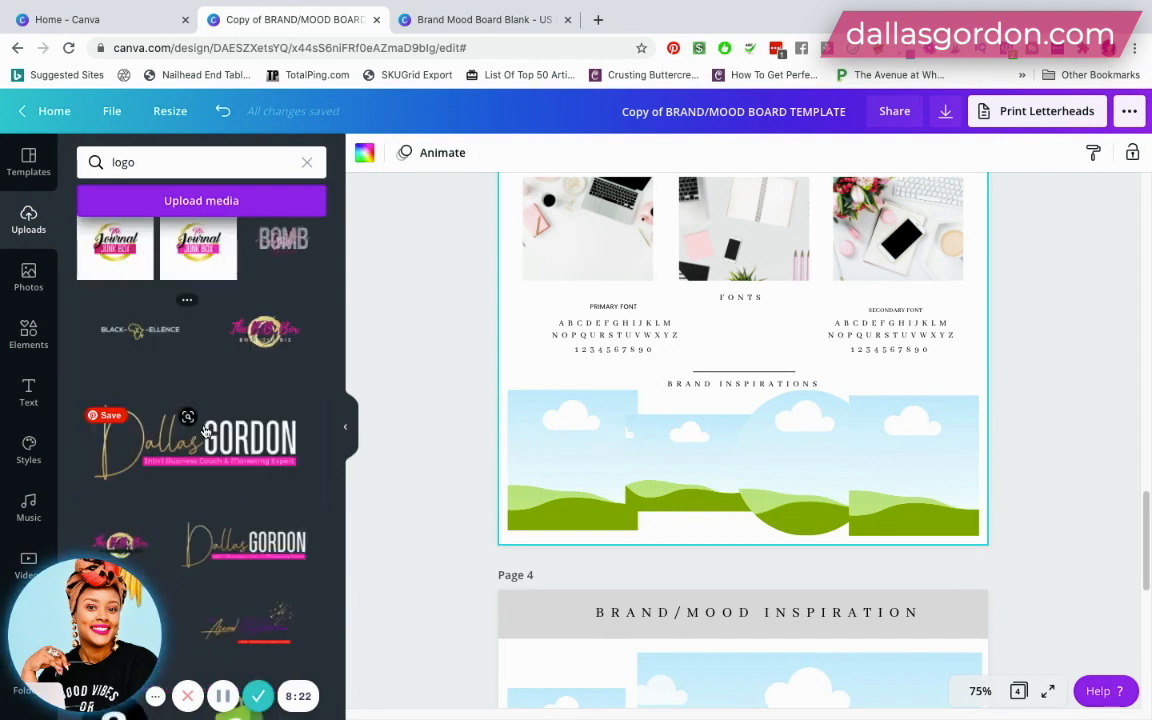
scroll(300, 300, "down", 1)
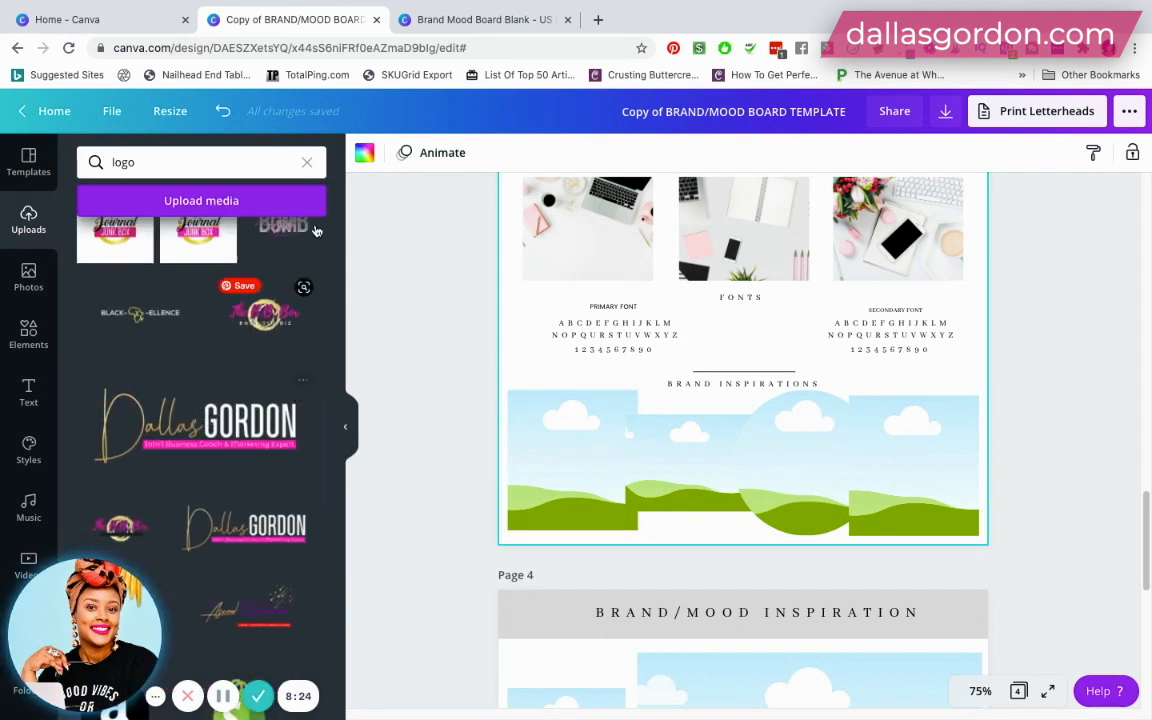
left_click(309, 164)
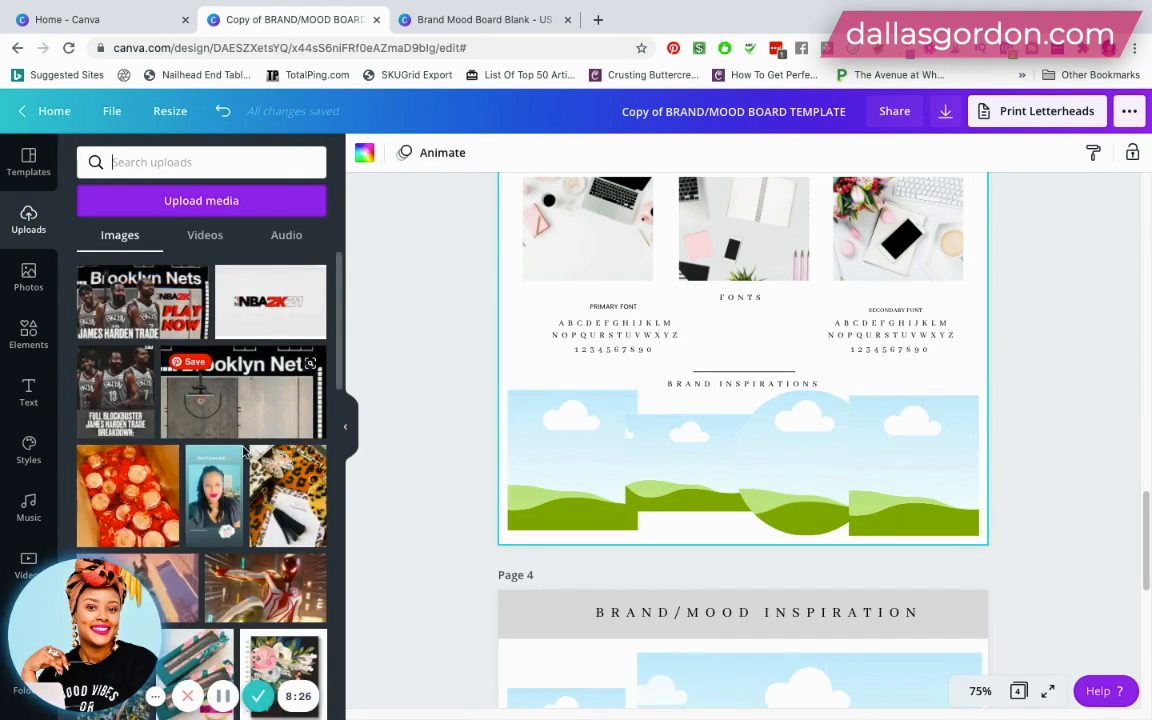
- Fill the first Brand Inspirations frame with the uploaded photo of the open pink box of journals on gold fabric
scroll(243, 452, "down", 5)
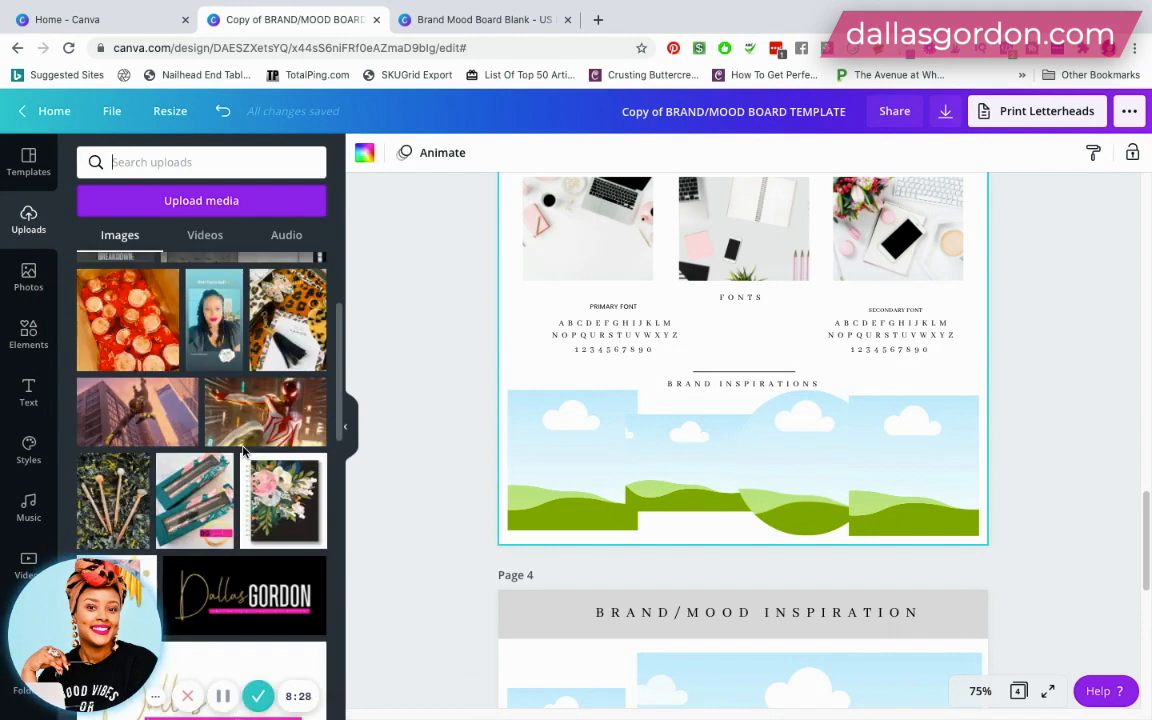
scroll(243, 452, "down", 10)
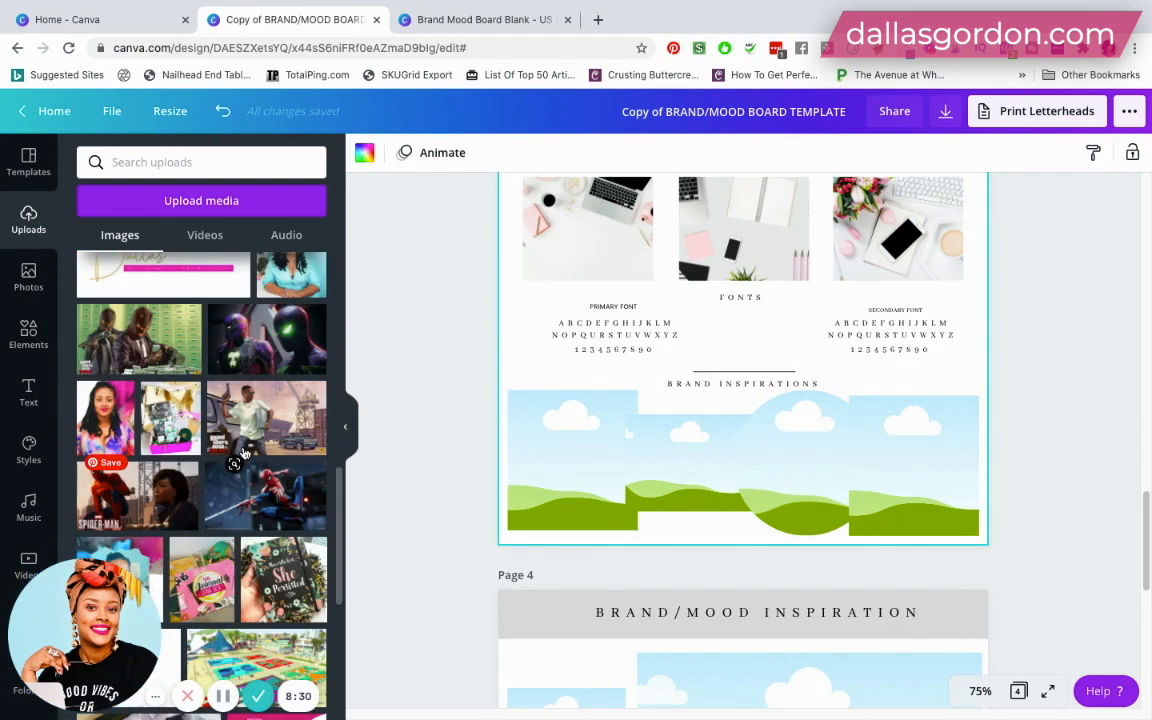
scroll(243, 452, "down", 2)
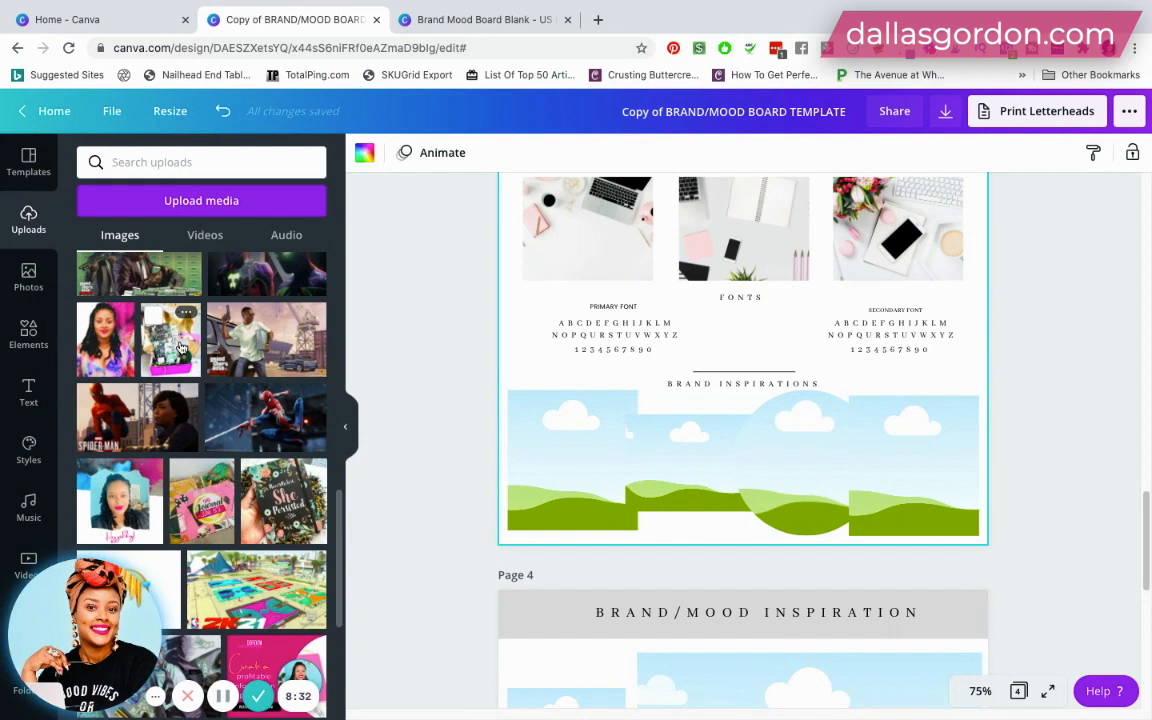
left_click_drag(186, 347, 547, 442)
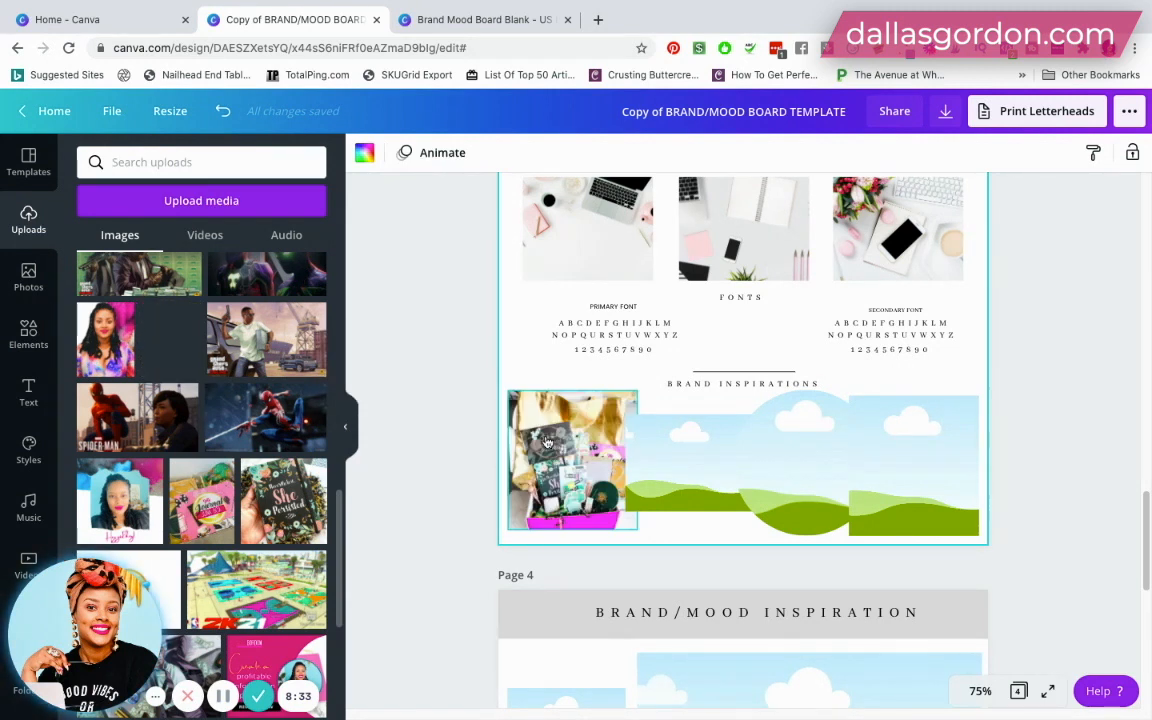
- Fill the second Brand Inspirations frame with the uploaded photo of the pink notebook and potted succulent
scroll(86, 360, "down", 5)
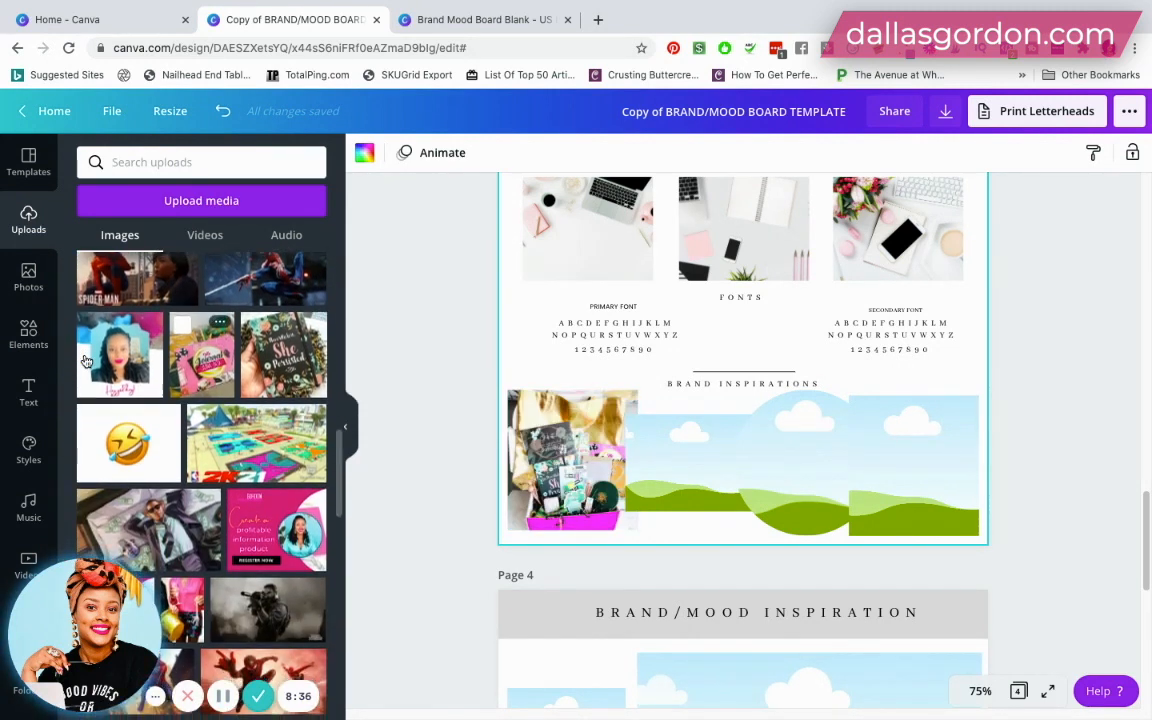
scroll(86, 360, "down", 5)
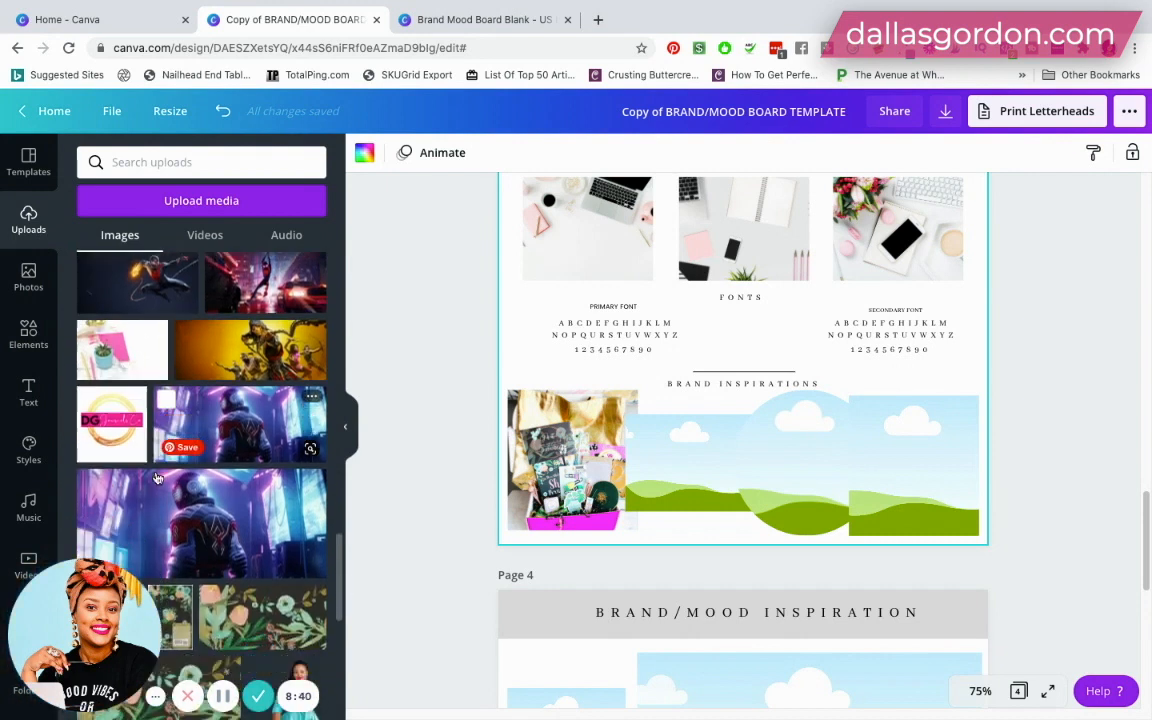
scroll(157, 479, "down", 1)
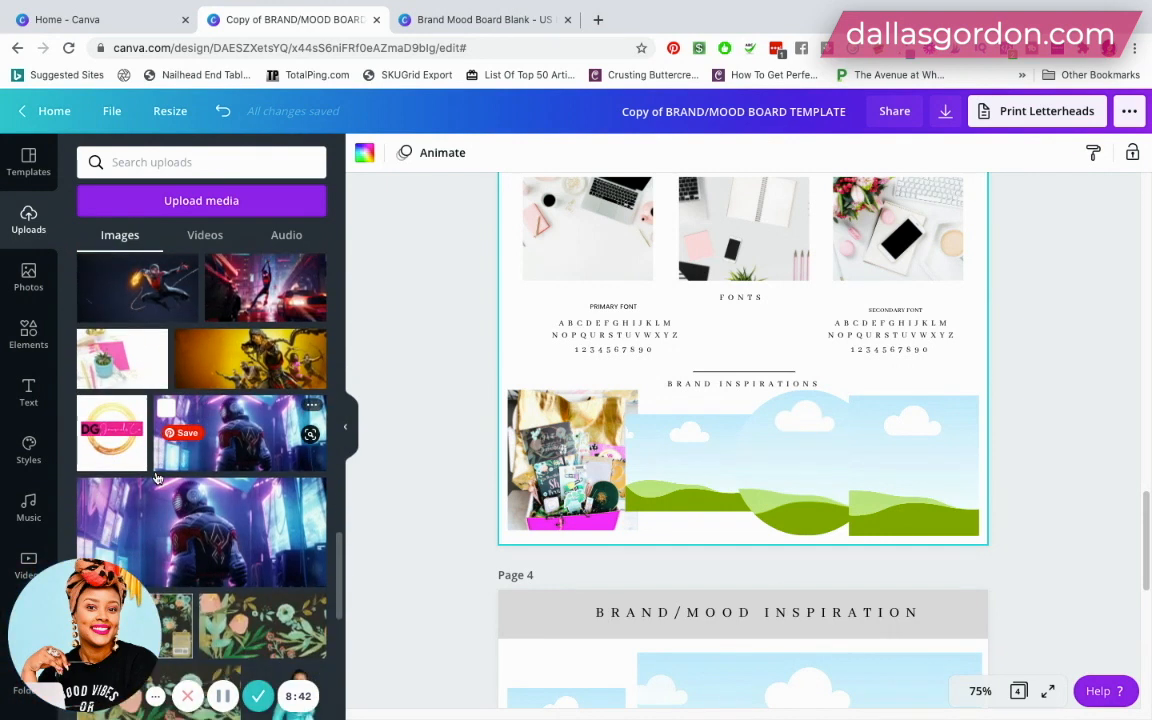
left_click_drag(377, 397, 689, 451)
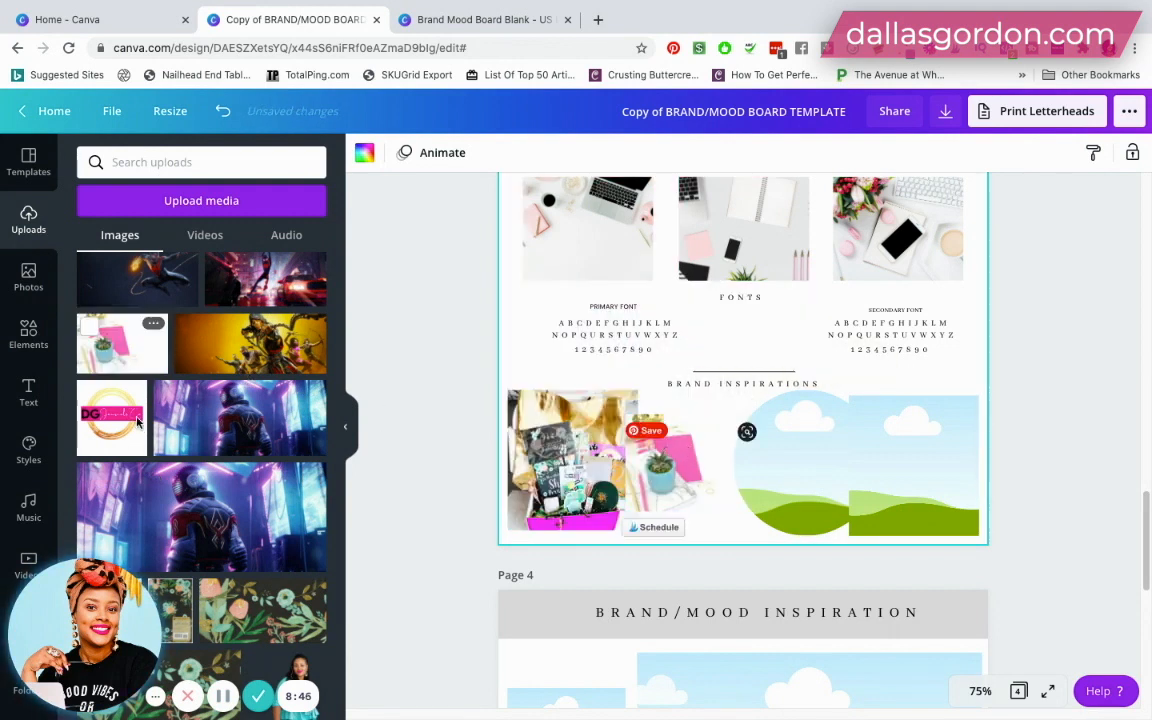
- Fill the circular Brand Inspirations frame with the photo of hands holding the pink box, and the last frame with the pink box on teal
scroll(137, 422, "down", 10)
scroll(133, 422, "down", 10)
scroll(180, 433, "down", 10)
scroll(200, 435, "down", 10)
scroll(200, 435, "down", 8)
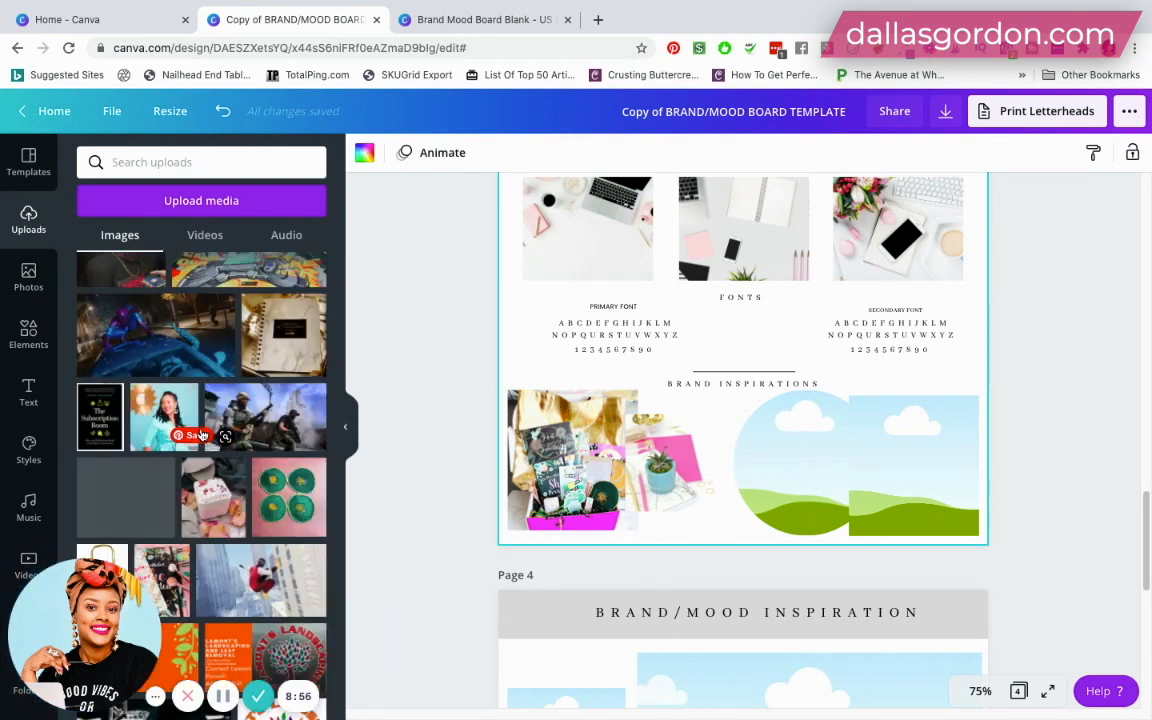
scroll(210, 450, "down", 4)
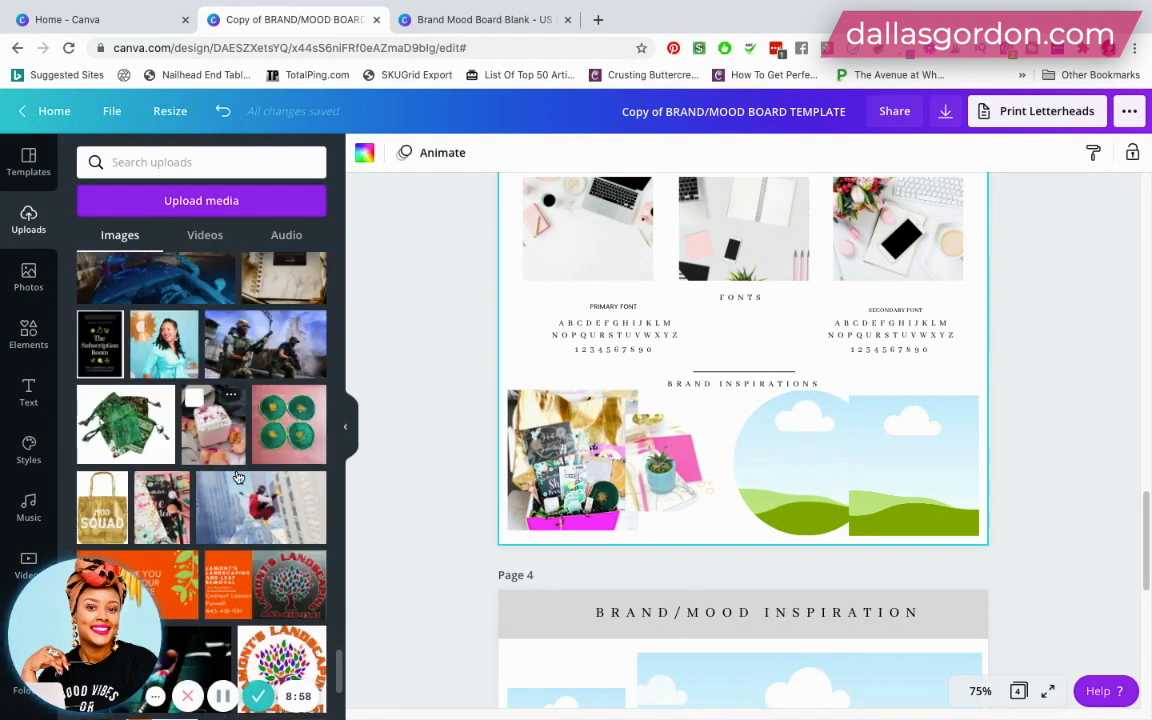
scroll(237, 477, "down", 10)
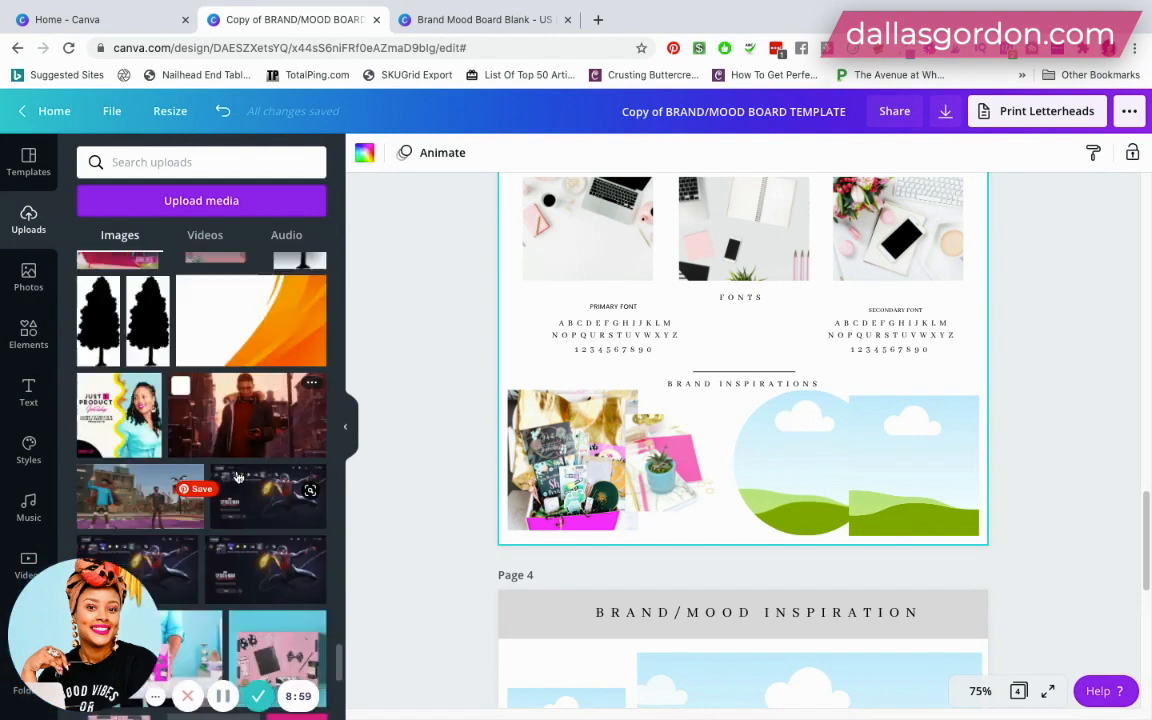
scroll(237, 477, "down", 2)
left_click_drag(146, 473, 789, 458)
left_click_drag(291, 456, 882, 452)
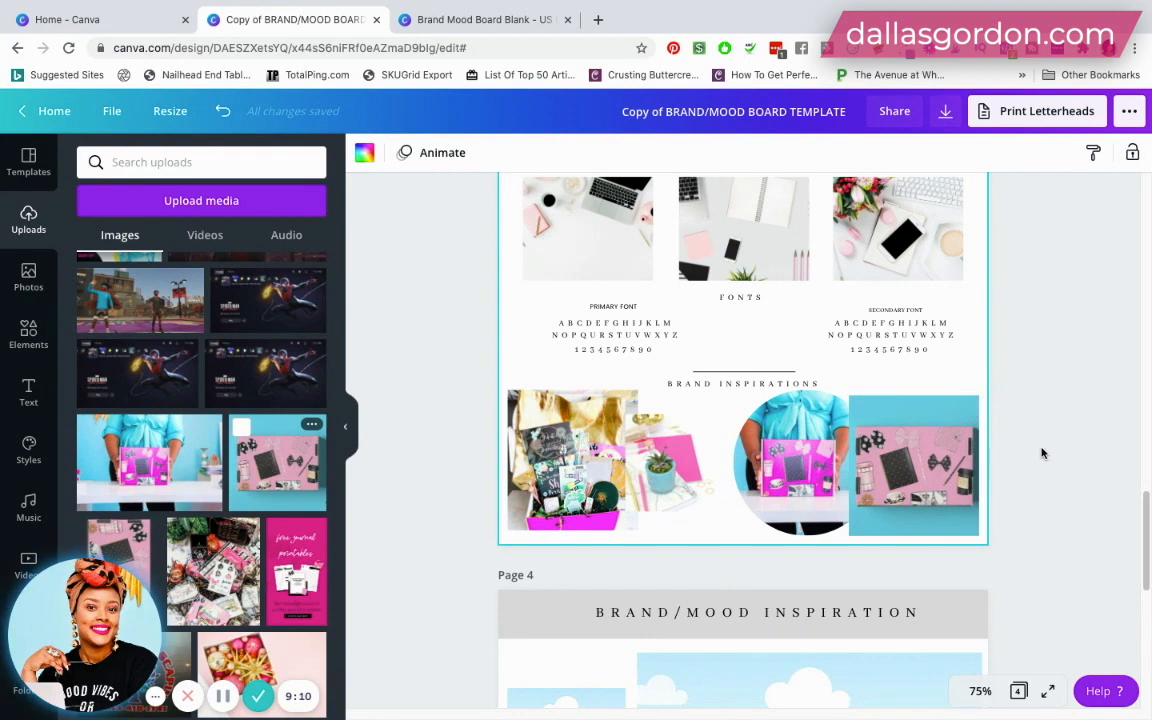
- Review the brand/mood board page from the logo and color palette through textures and fonts to the Brand Inspirations photos
scroll(1041, 453, "up", 5)
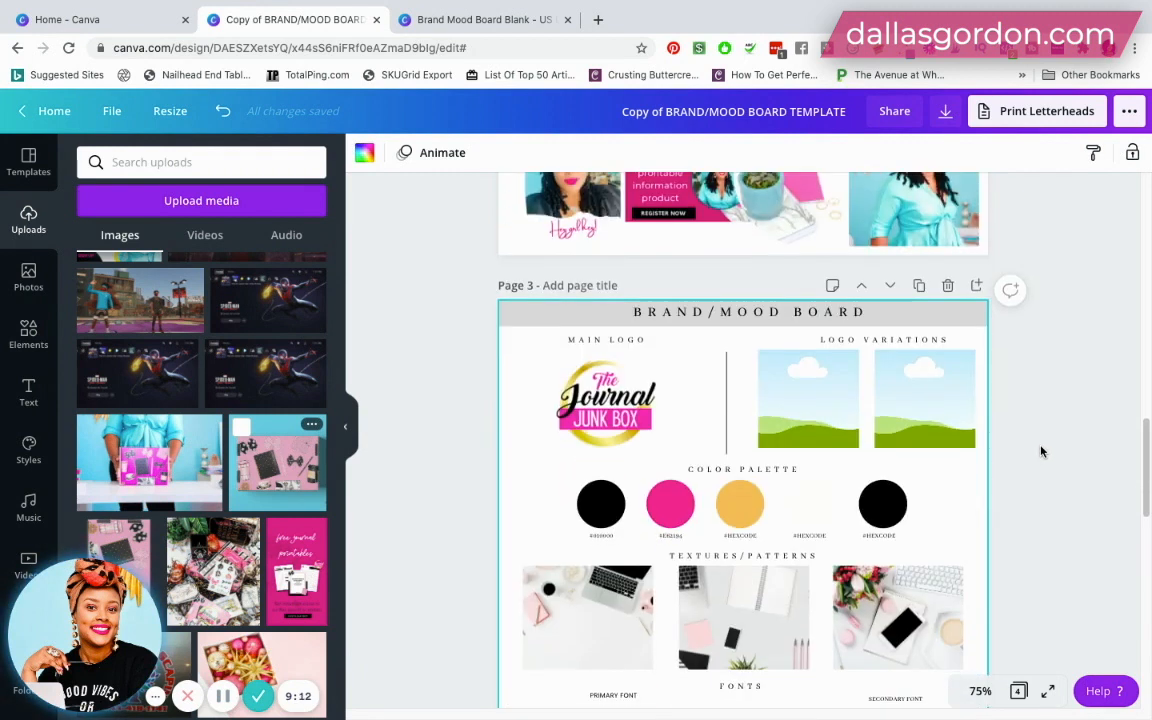
scroll(1041, 453, "down", 5)
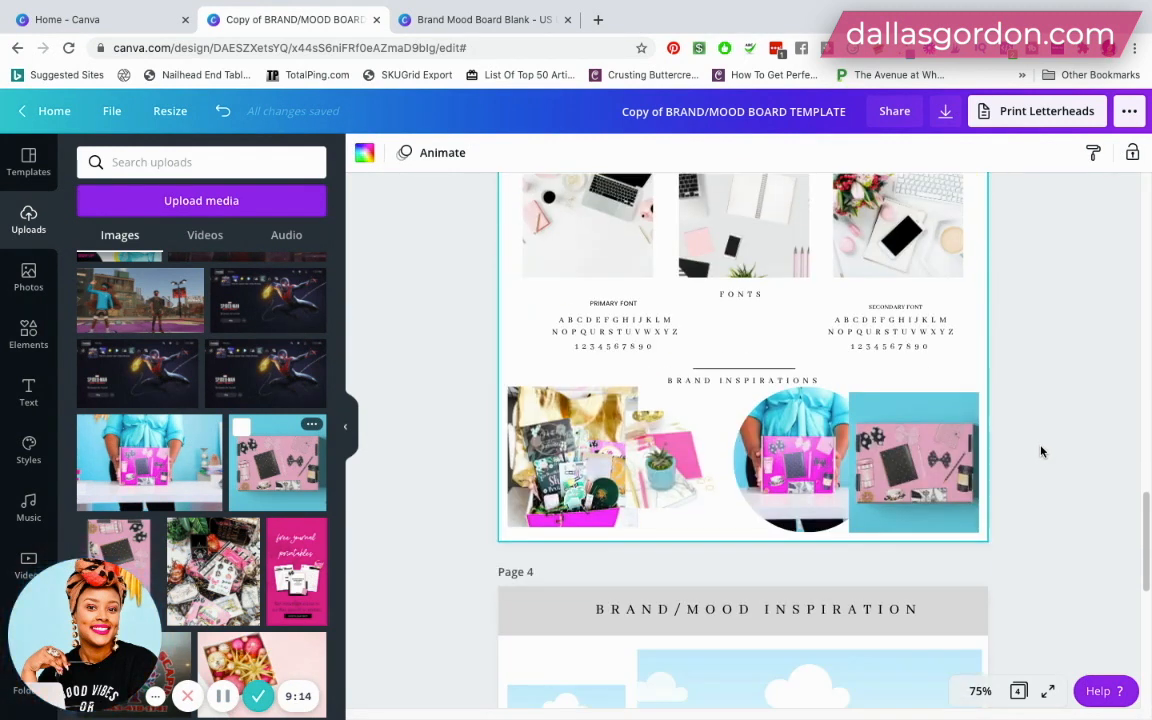
scroll(1041, 453, "up", 4)
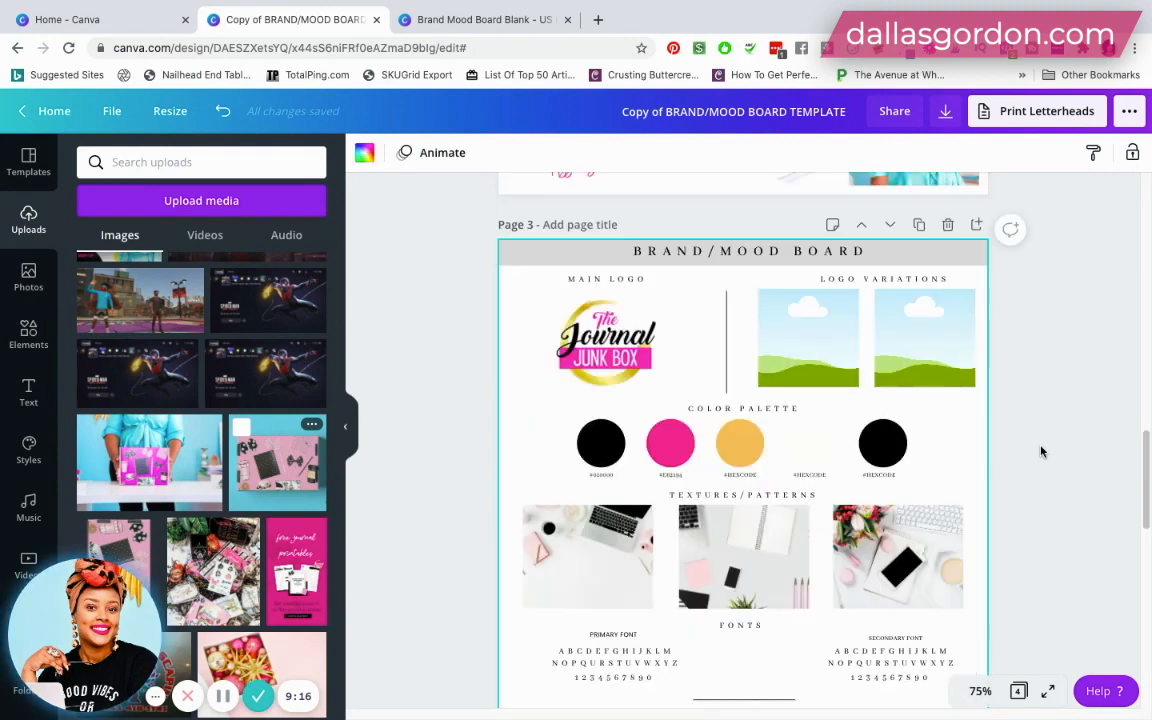
scroll(1041, 453, "down", 2)
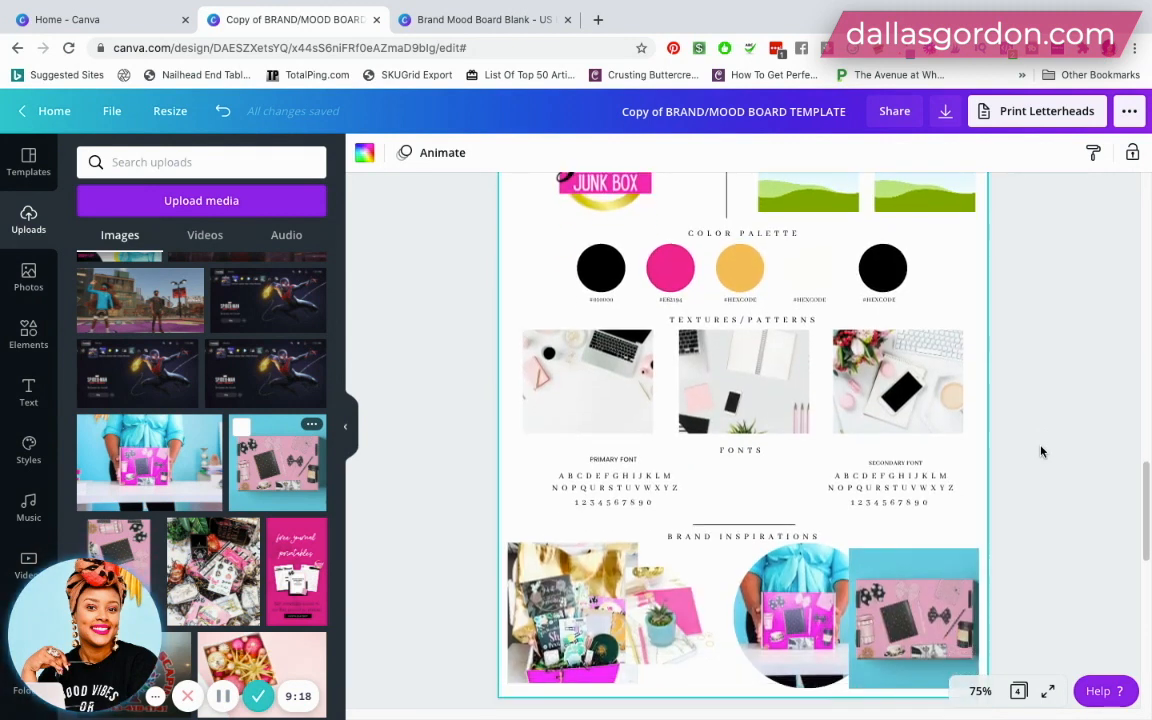
scroll(1041, 453, "down", 4)
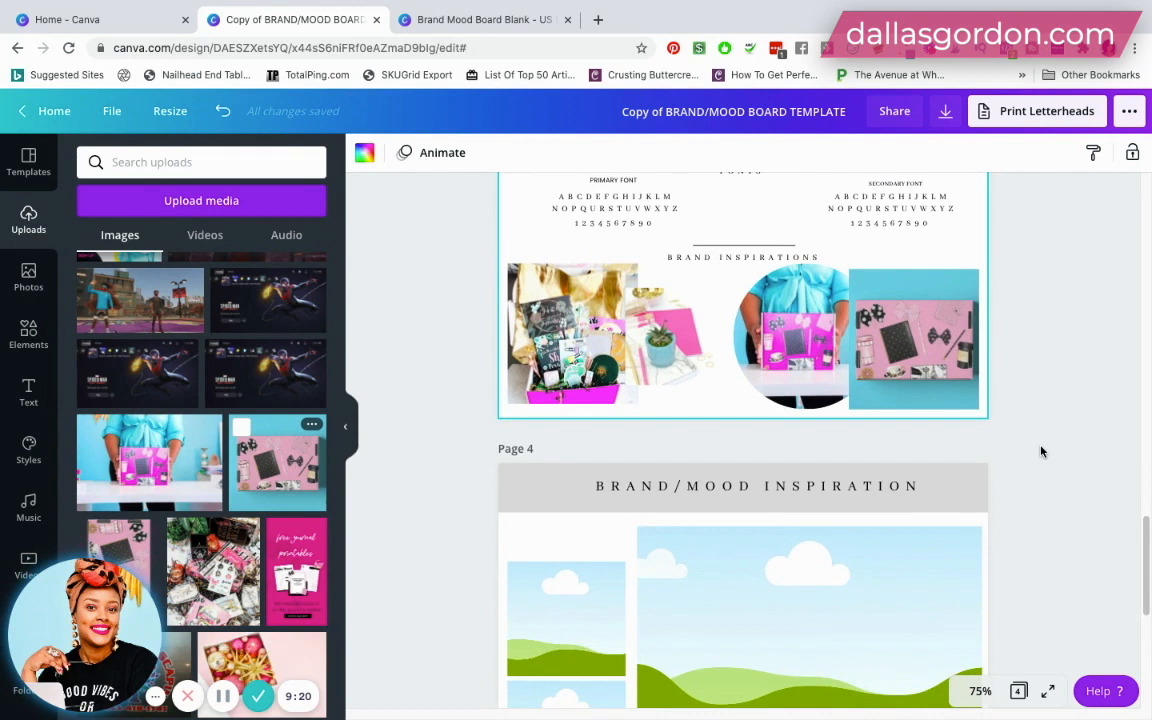
scroll(1041, 453, "up", 7)
scroll(1041, 453, "down", 2)
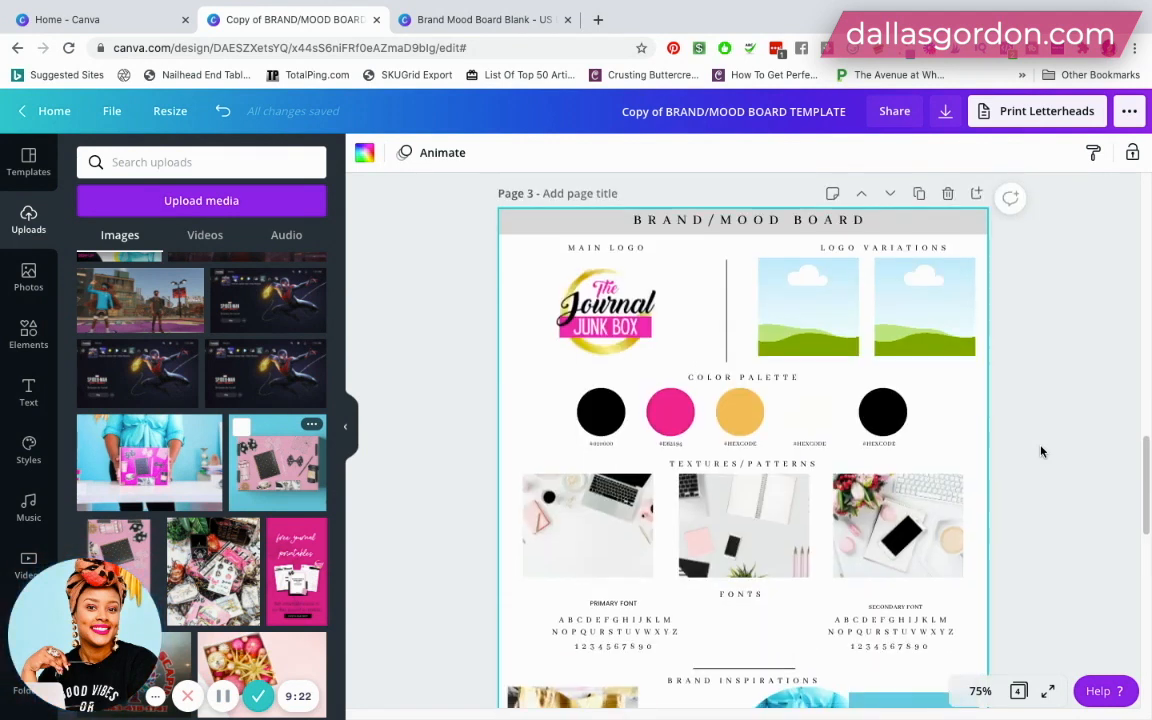
scroll(1041, 453, "down", 1)
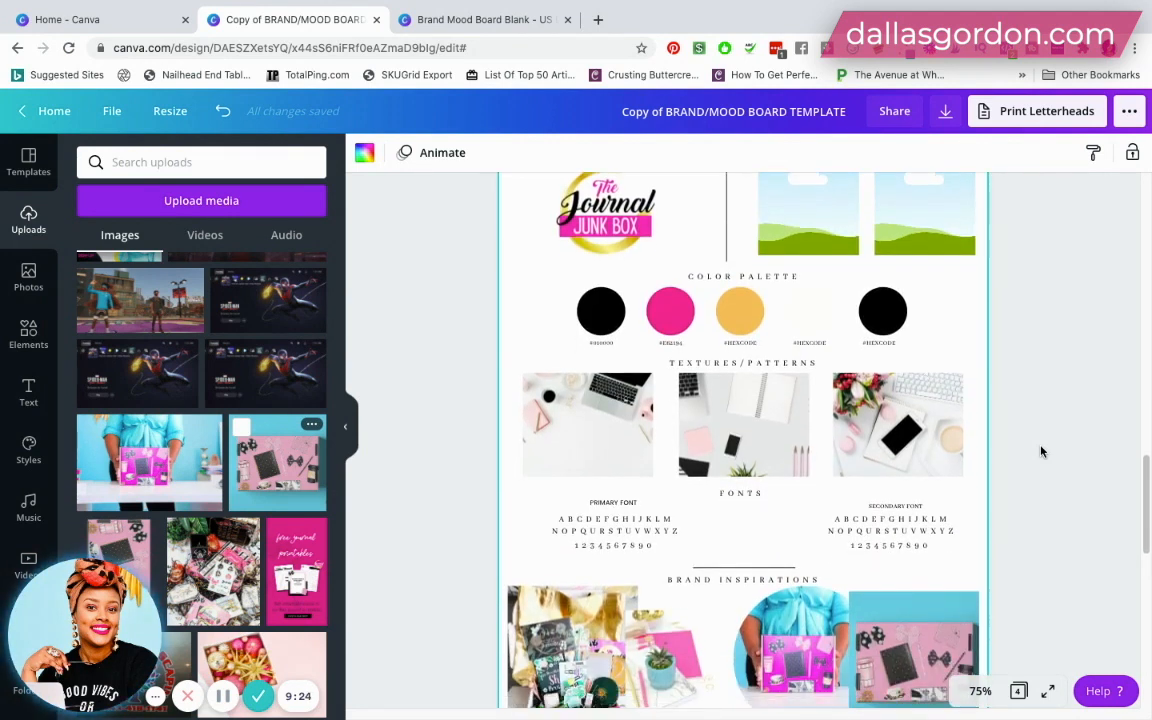
scroll(985, 404, "up", 1)
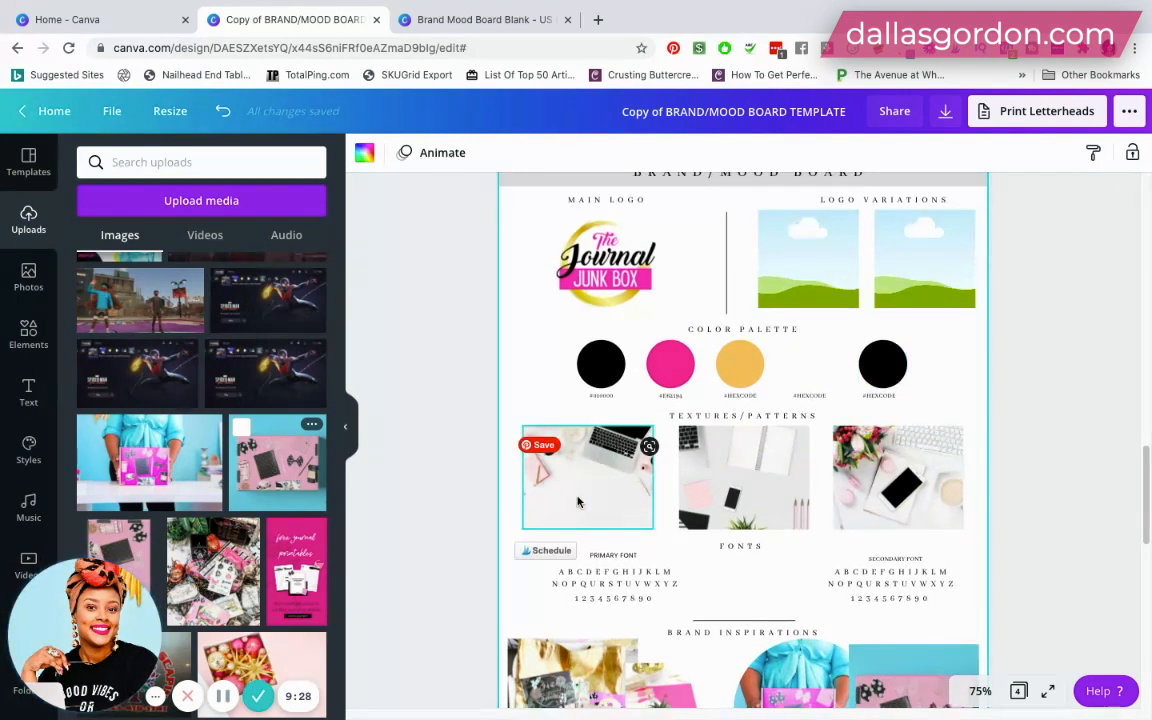
scroll(578, 480, "down", 2)
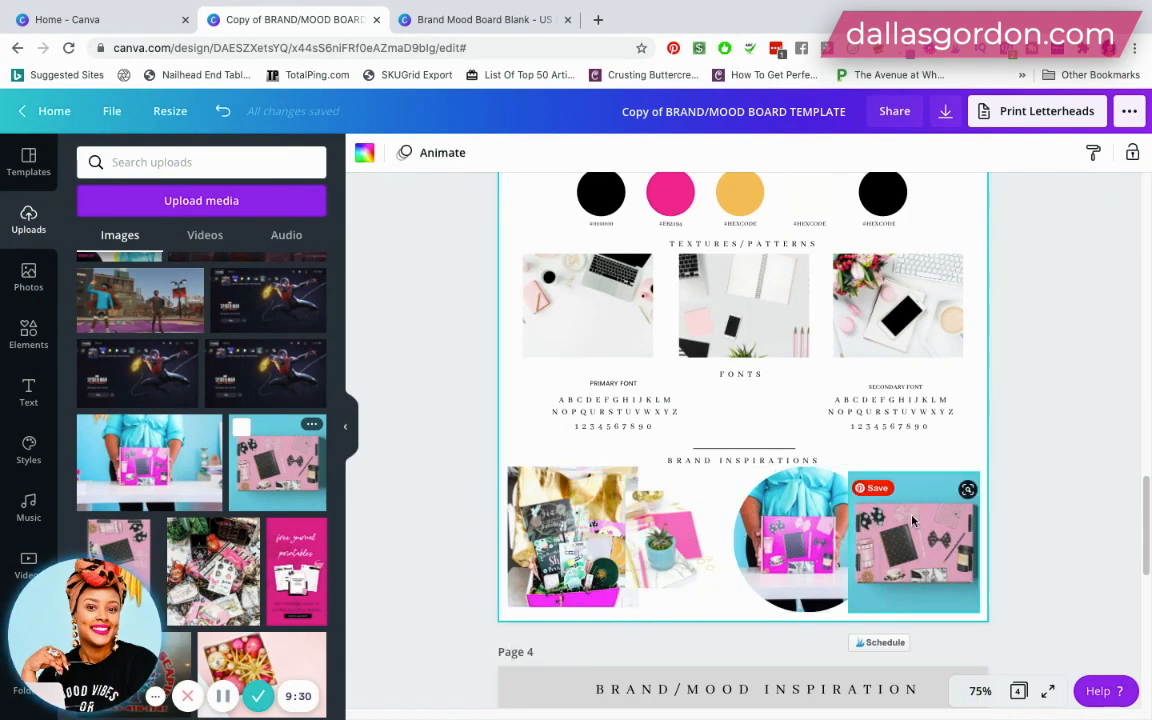
scroll(600, 490, "up", 2)
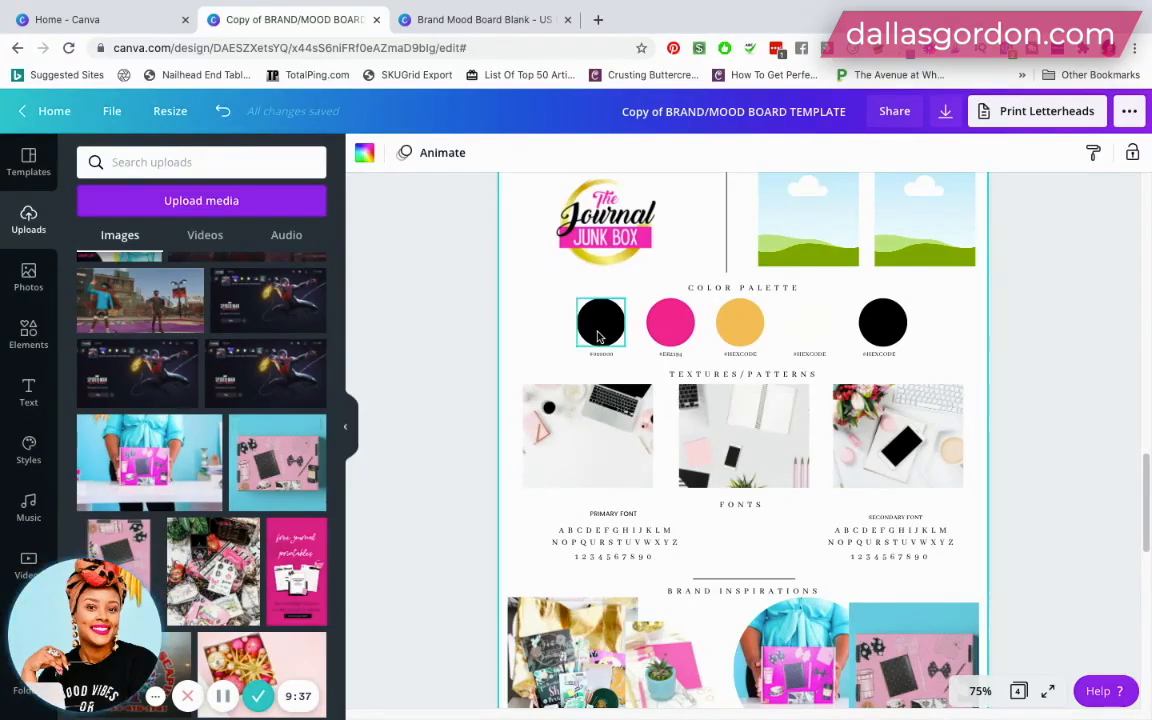
left_click(598, 336)
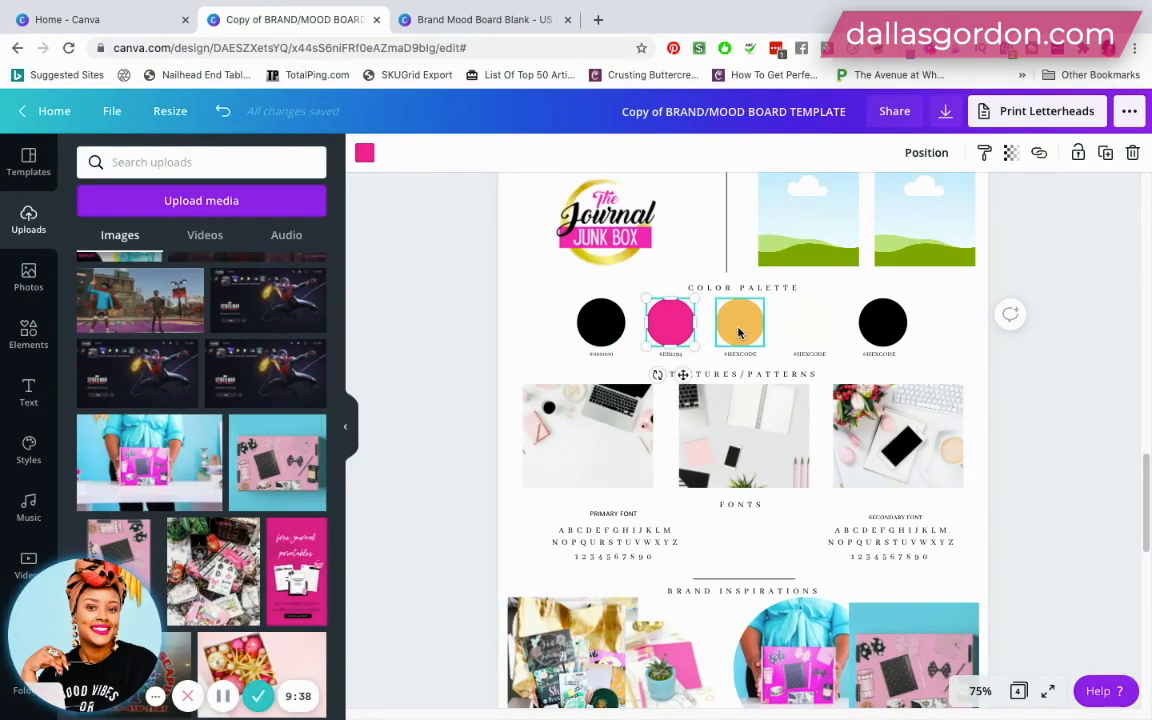
- Review the page 3 board's color palette circles, texture photos, fonts and each of the Brand Inspirations photos
left_click(870, 330)
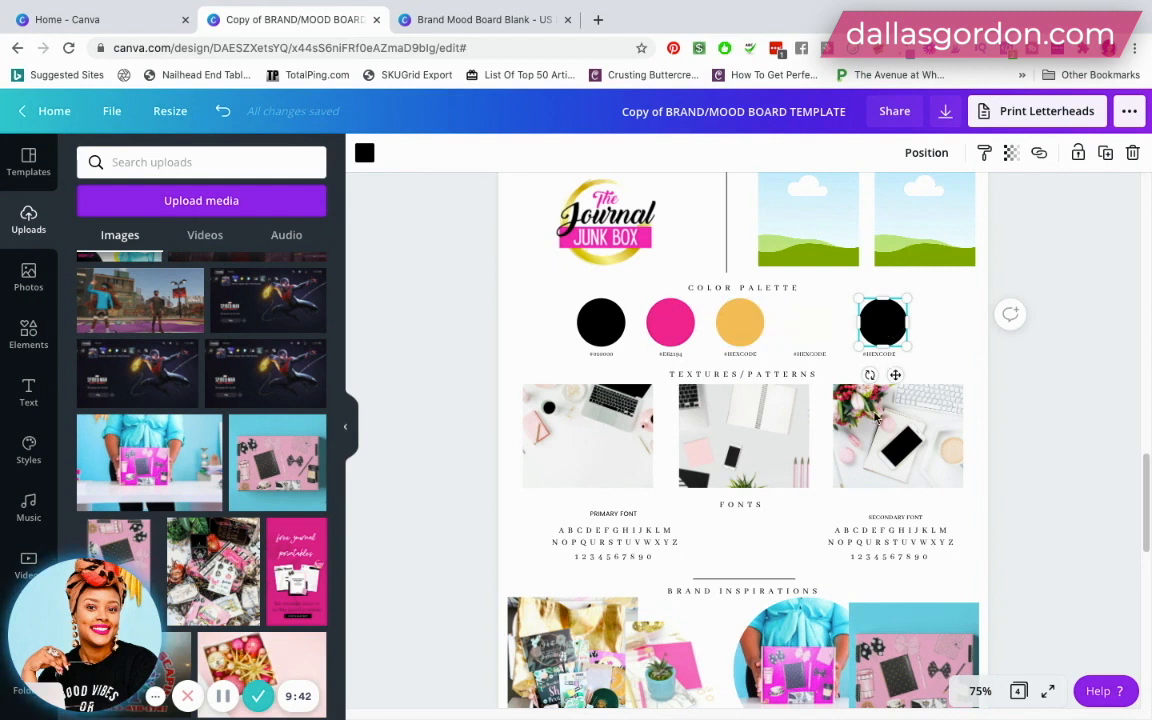
scroll(828, 463, "down", 3)
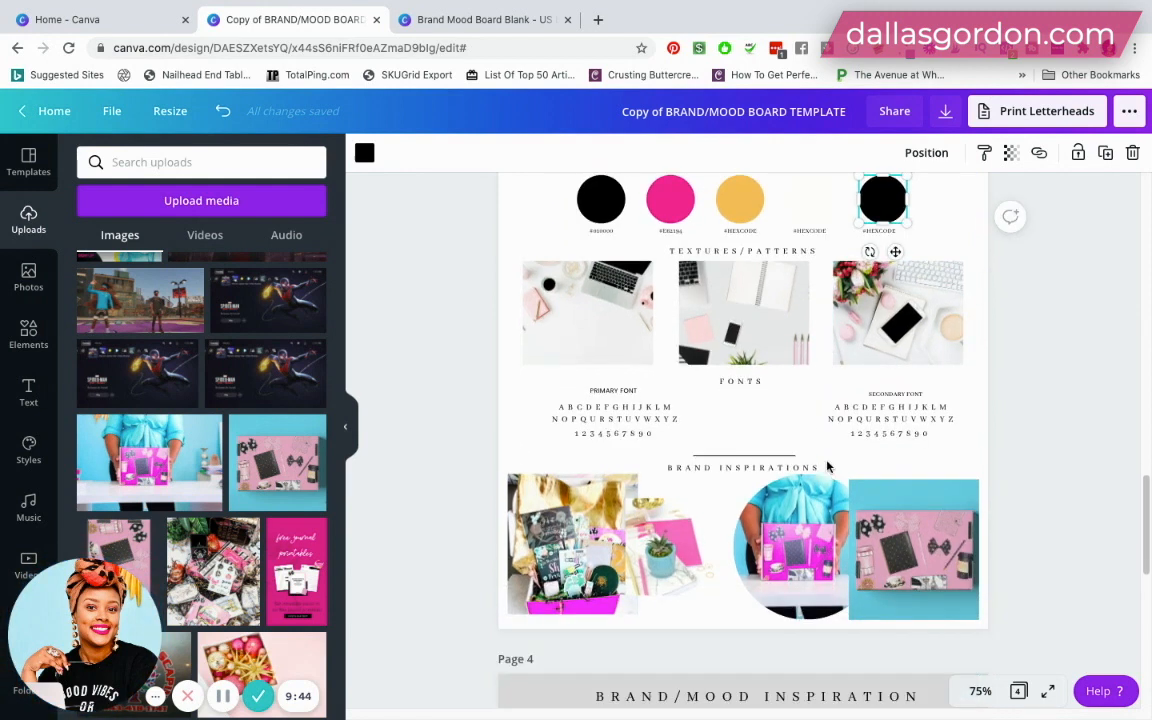
left_click(580, 535)
left_click(667, 534)
left_click(812, 535)
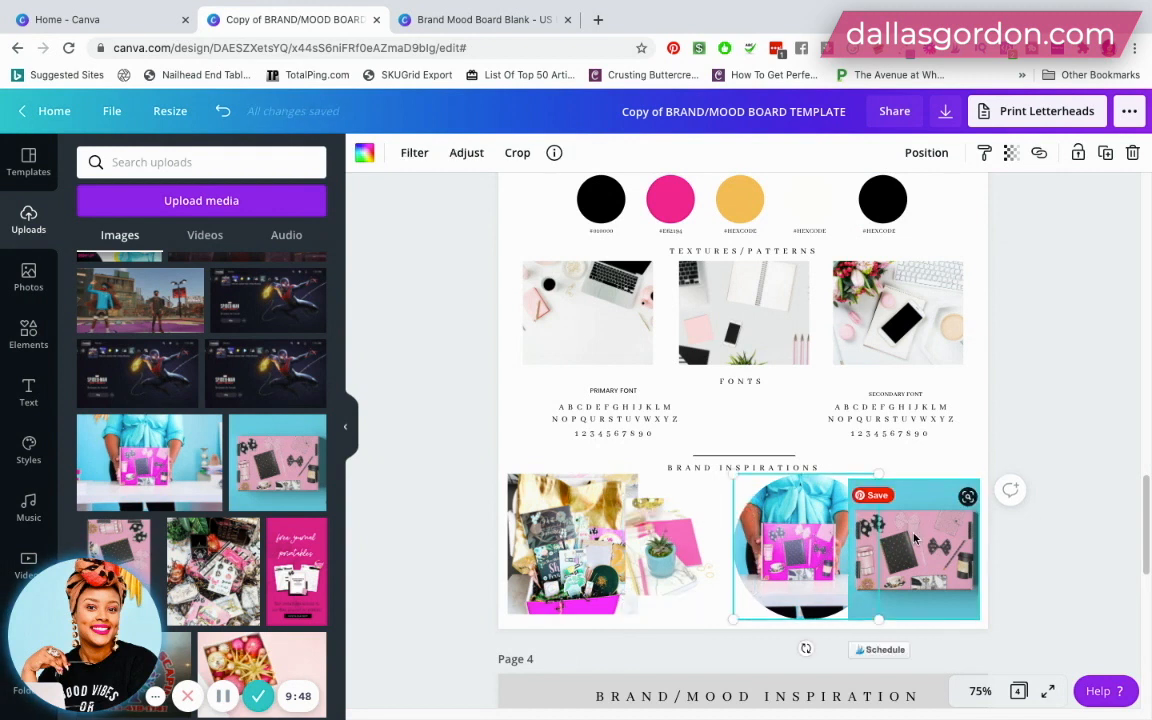
left_click(913, 538)
scroll(852, 527, "up", 1)
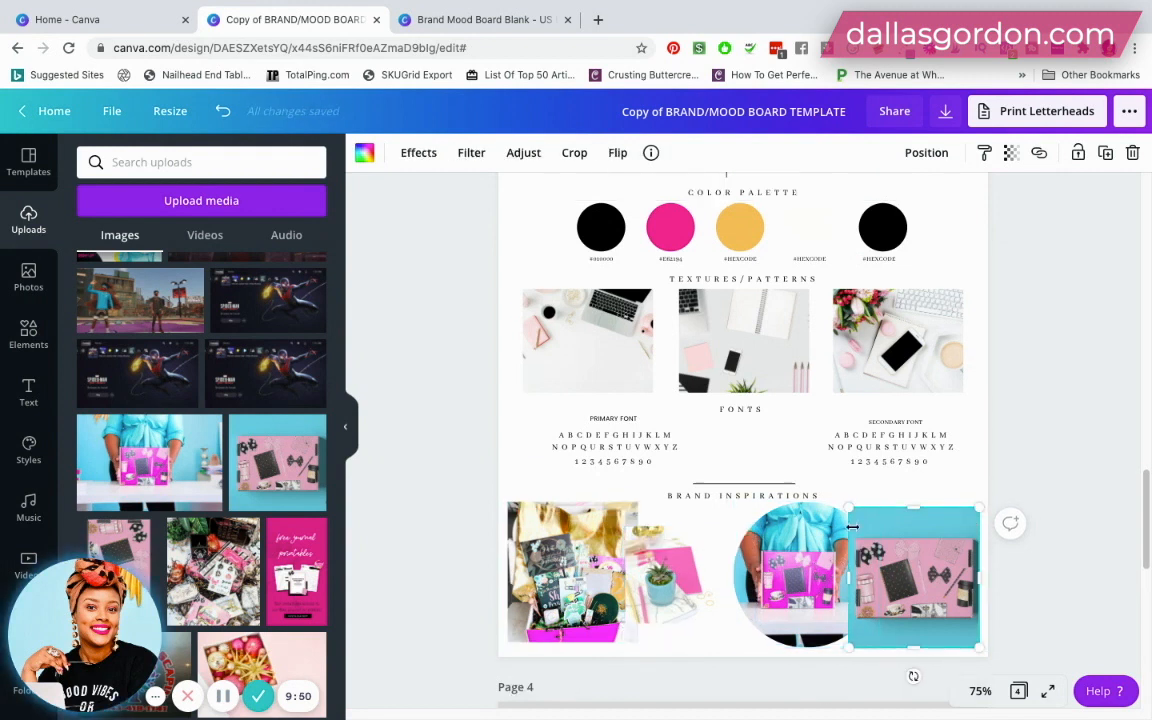
scroll(852, 527, "up", 5)
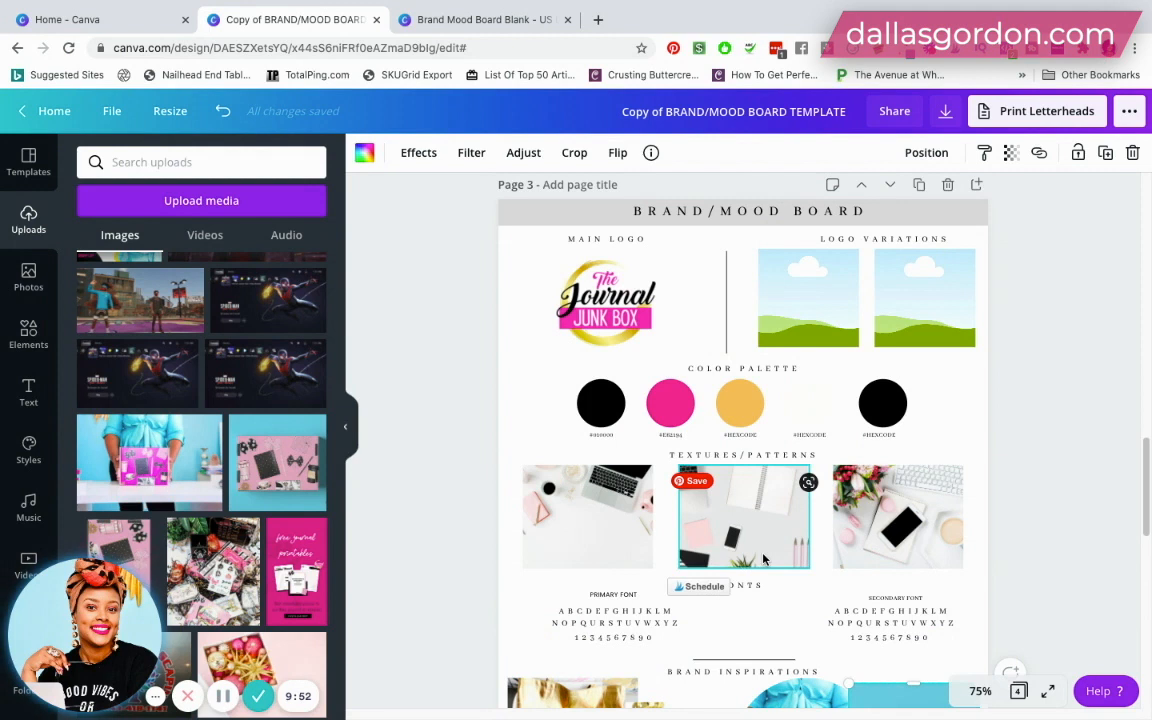
scroll(763, 559, "down", 6)
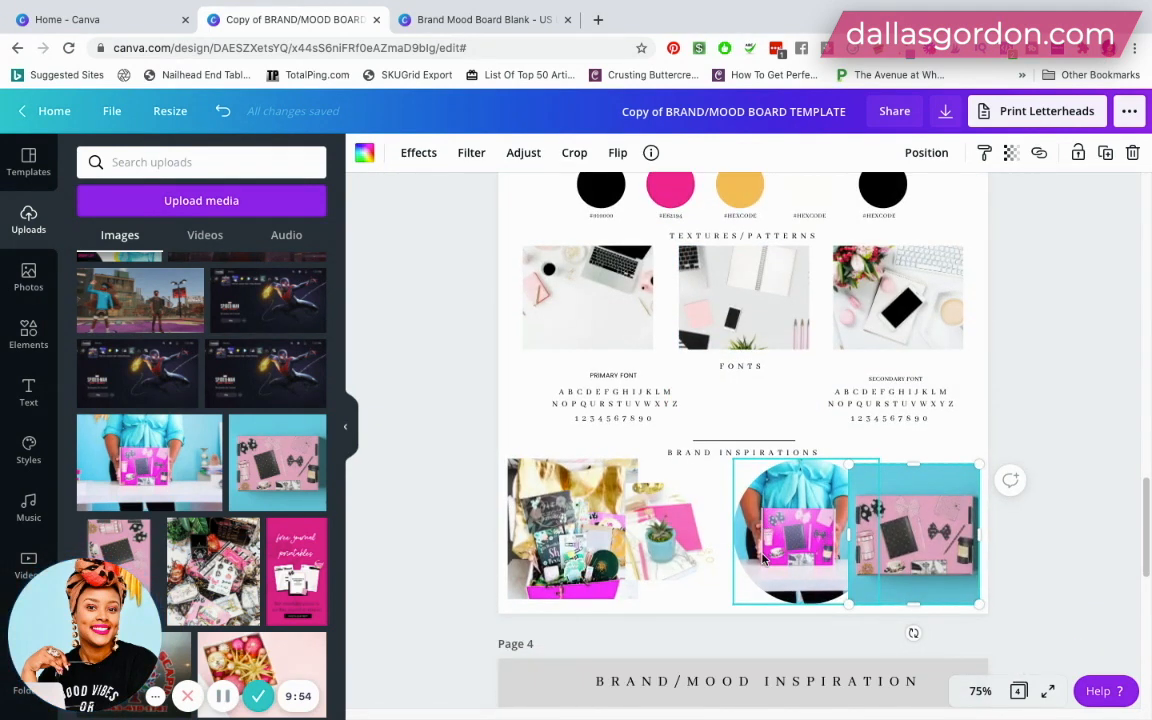
scroll(763, 559, "up", 18)
scroll(763, 559, "down", 15)
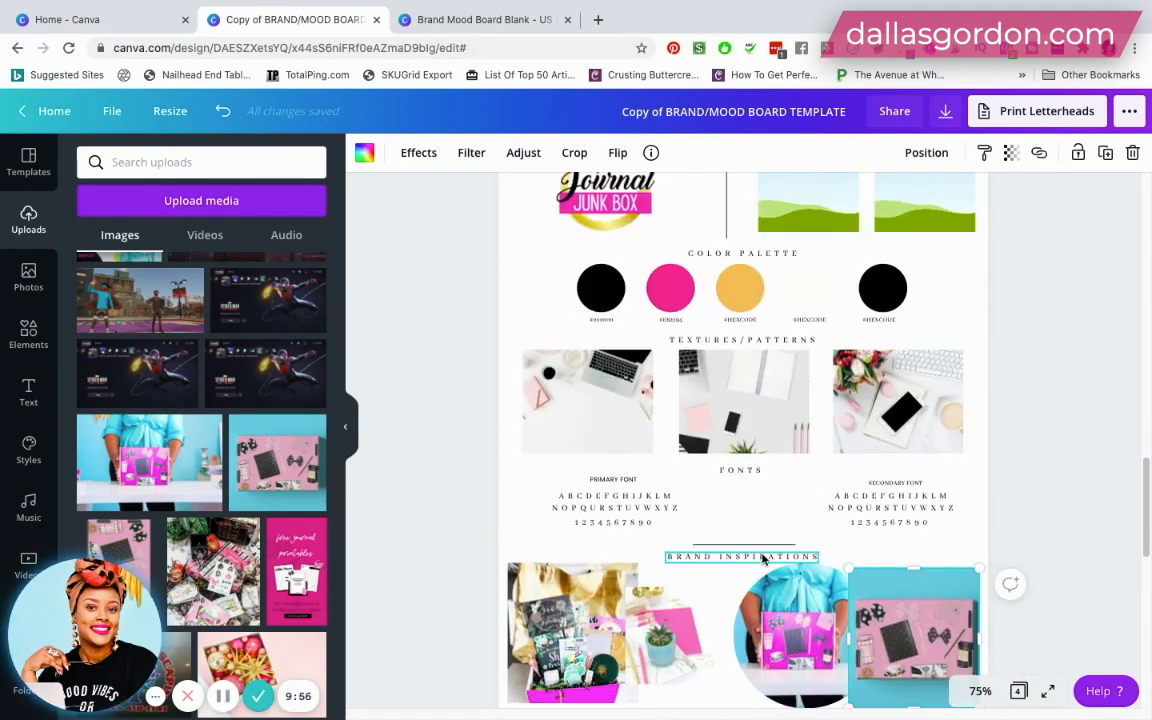
scroll(763, 559, "down", 3)
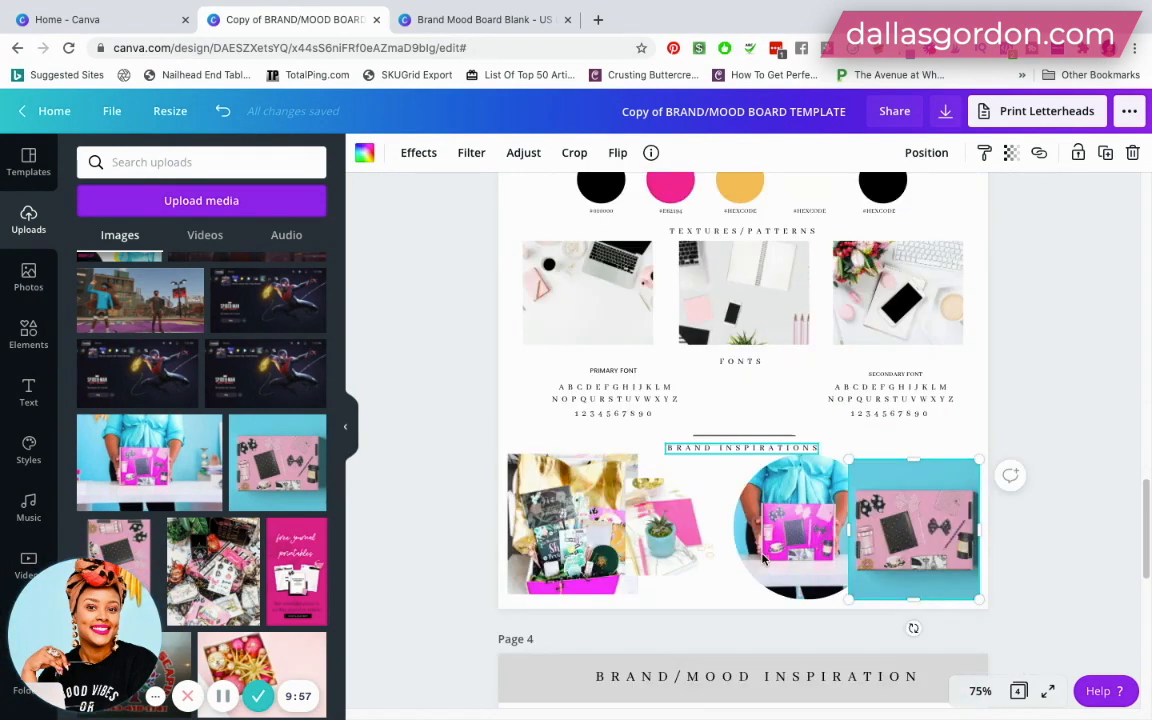
- Search the editor's templates for "mood boards photo collage" and browse the suggested designs
left_click(22, 166)
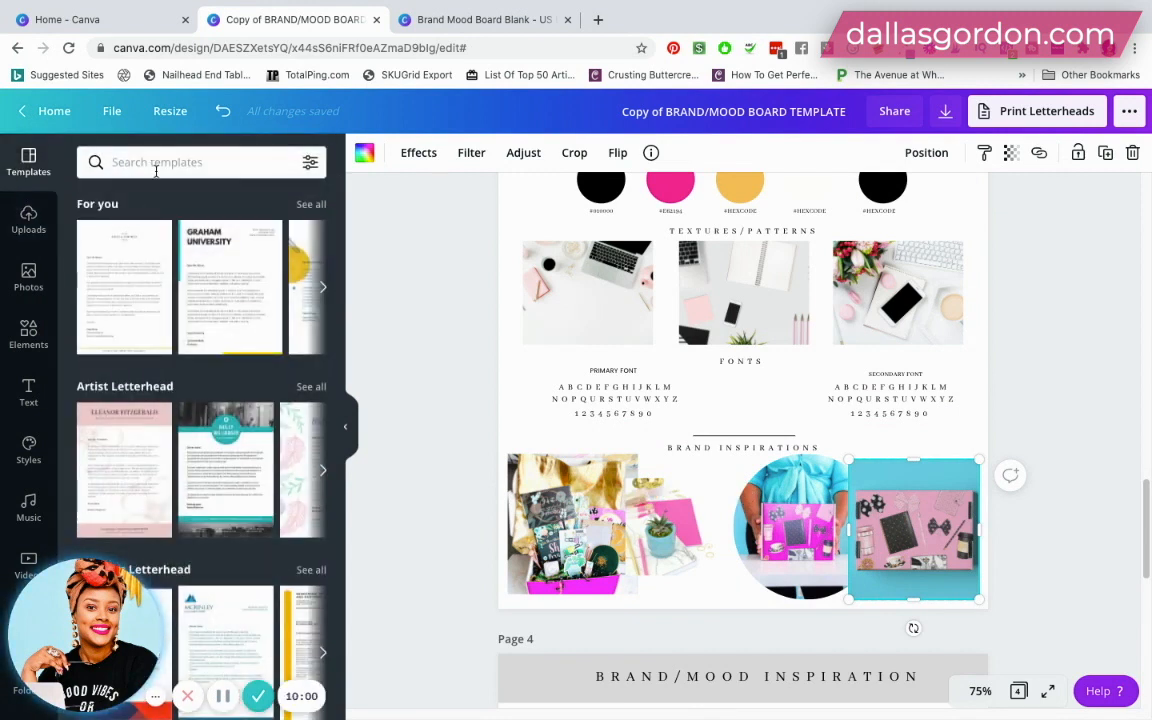
left_click(156, 171)
type("mood")
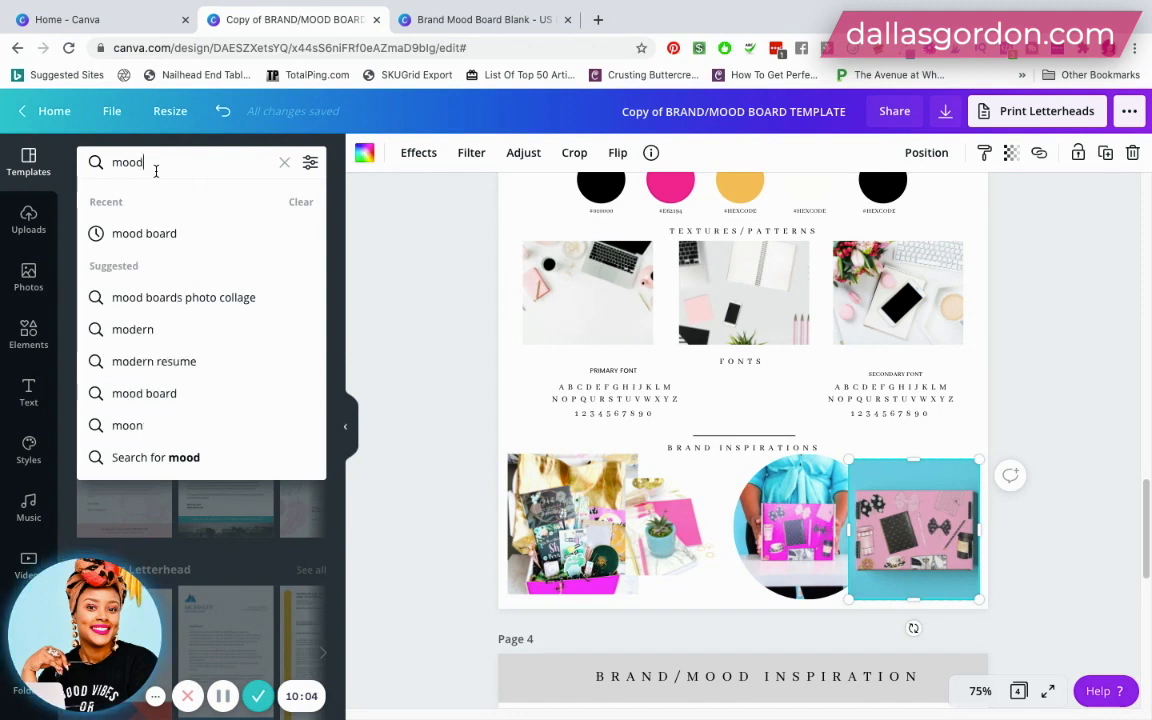
left_click(190, 299)
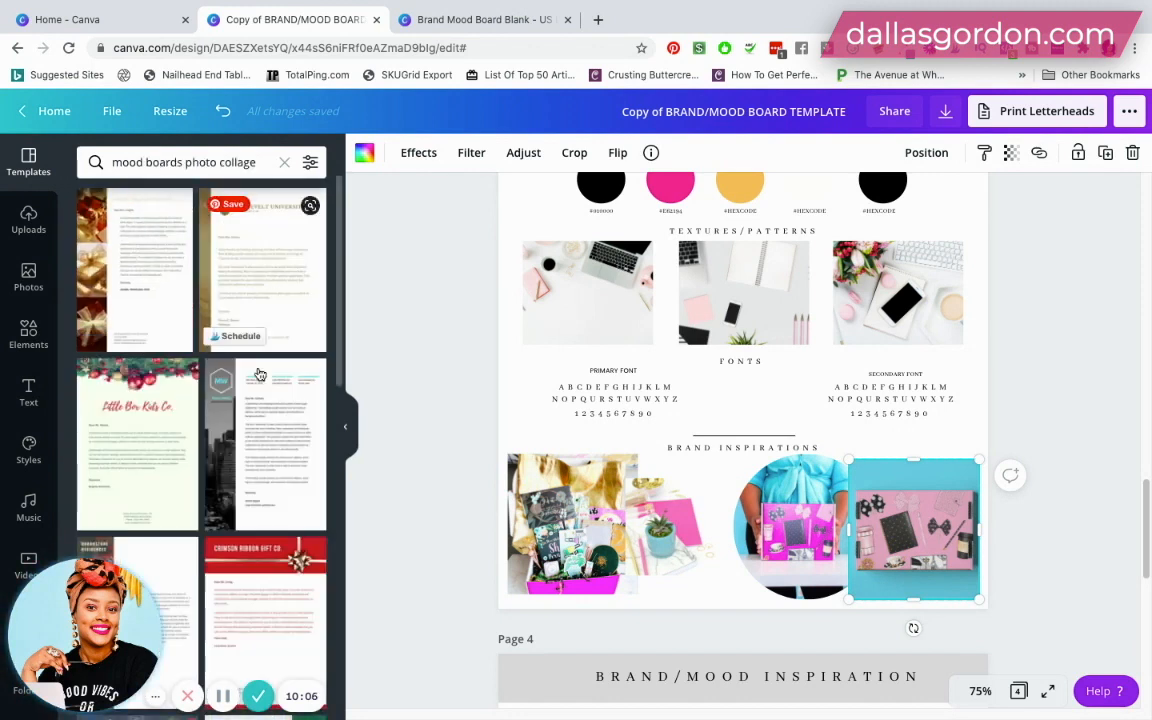
scroll(260, 385, "down", 8)
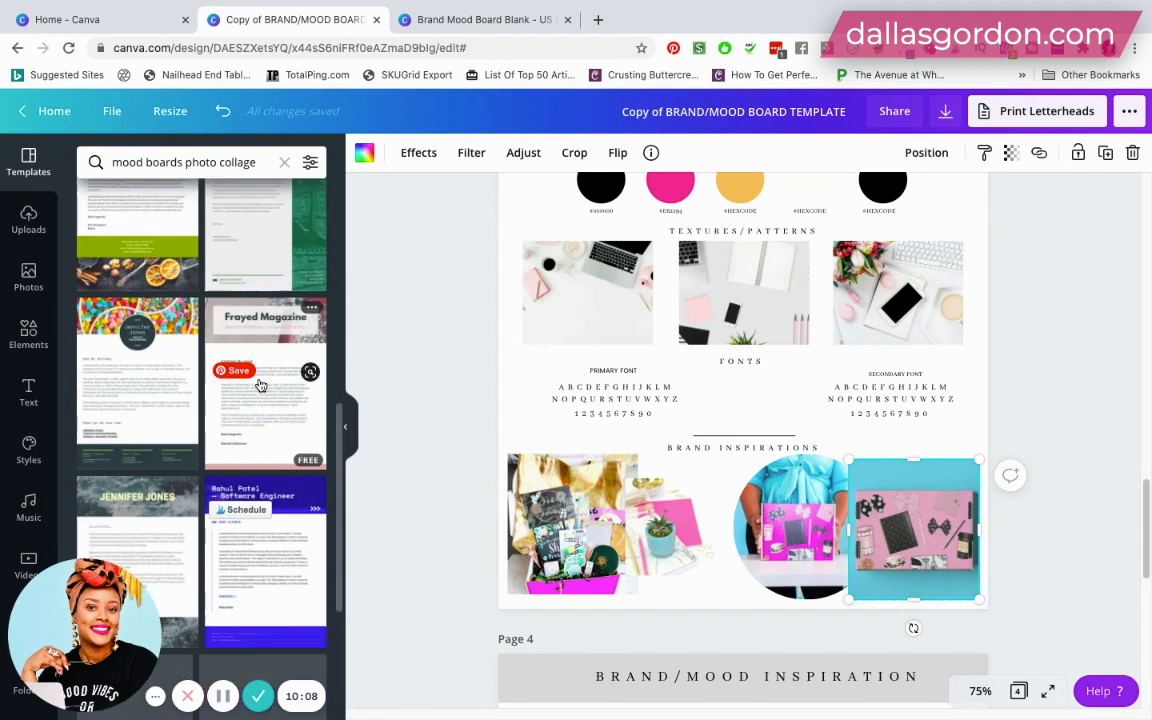
scroll(260, 385, "down", 5)
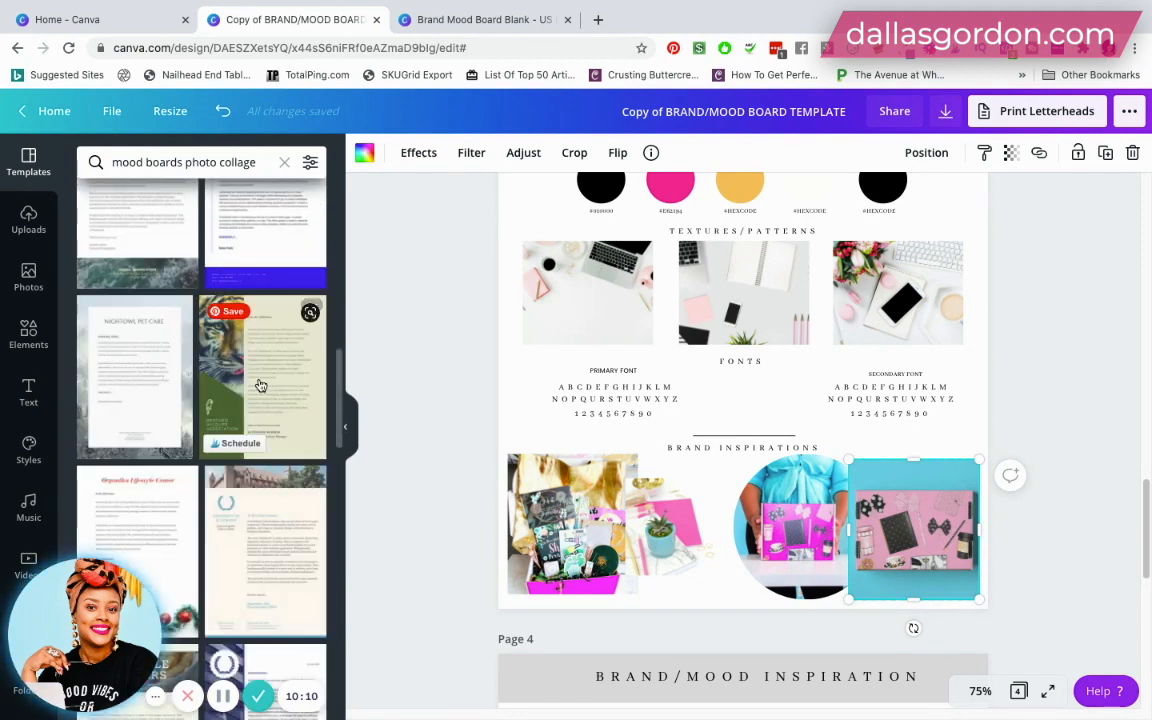
scroll(260, 385, "down", 6)
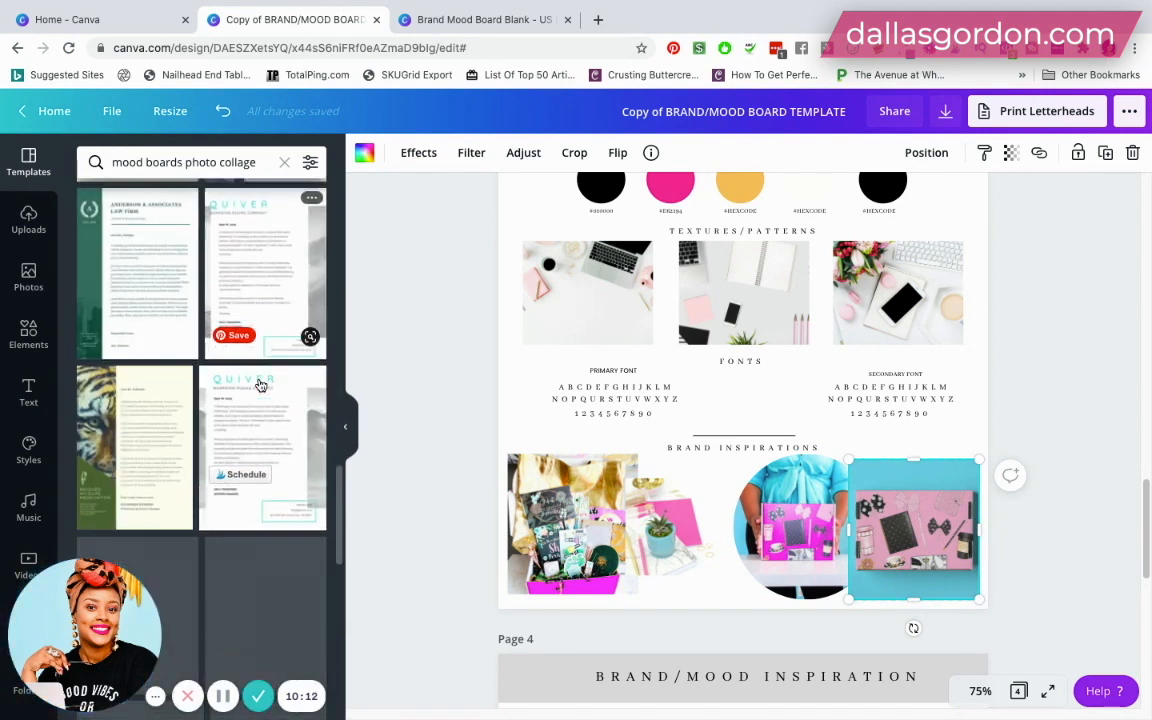
scroll(260, 385, "down", 3)
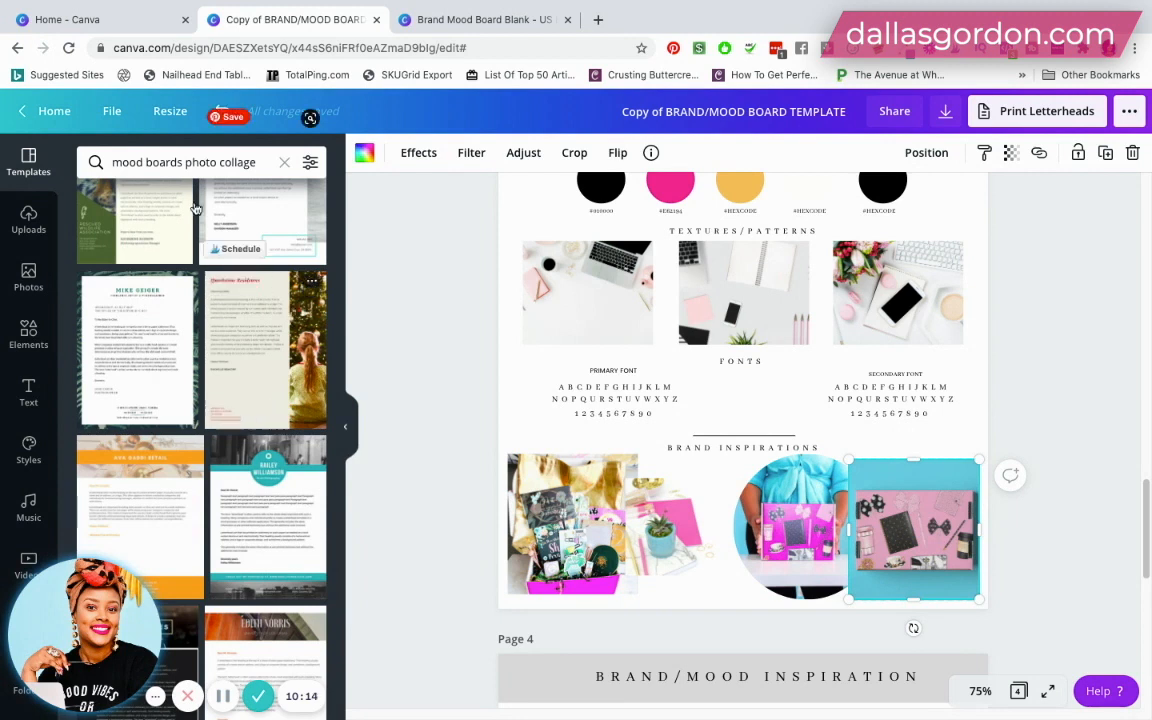
- Switch to the Canva home page and search the whole site for "mood boards photo collage"
left_click(50, 24)
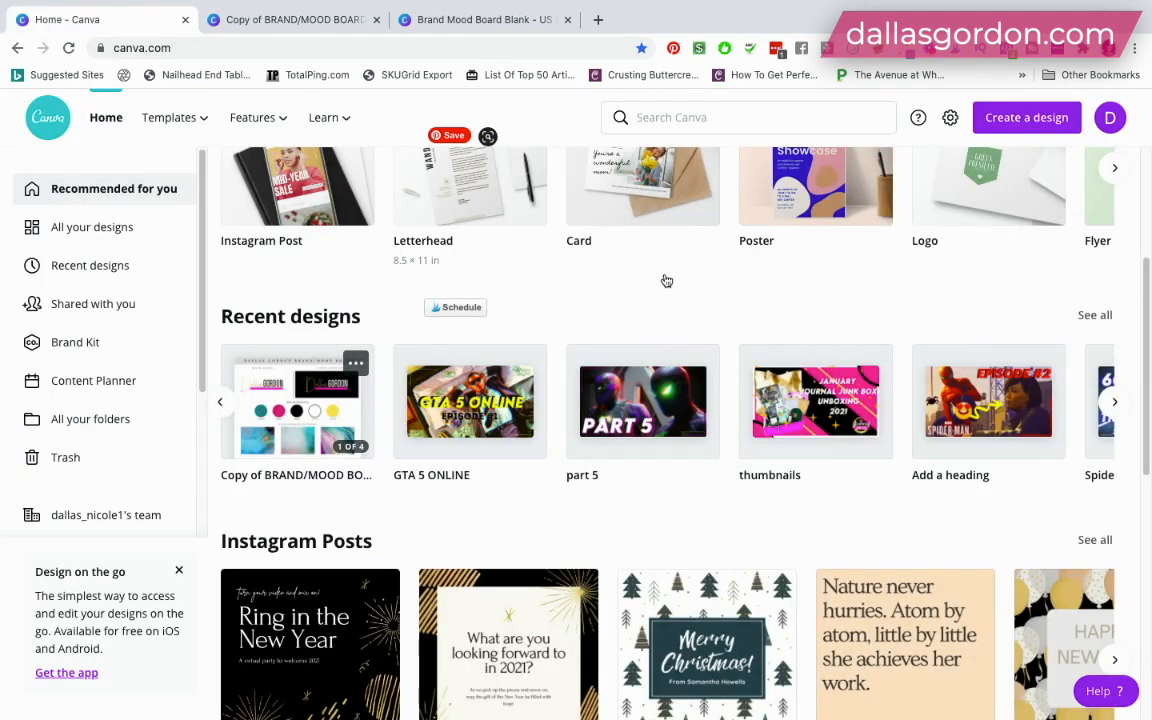
left_click(30, 189)
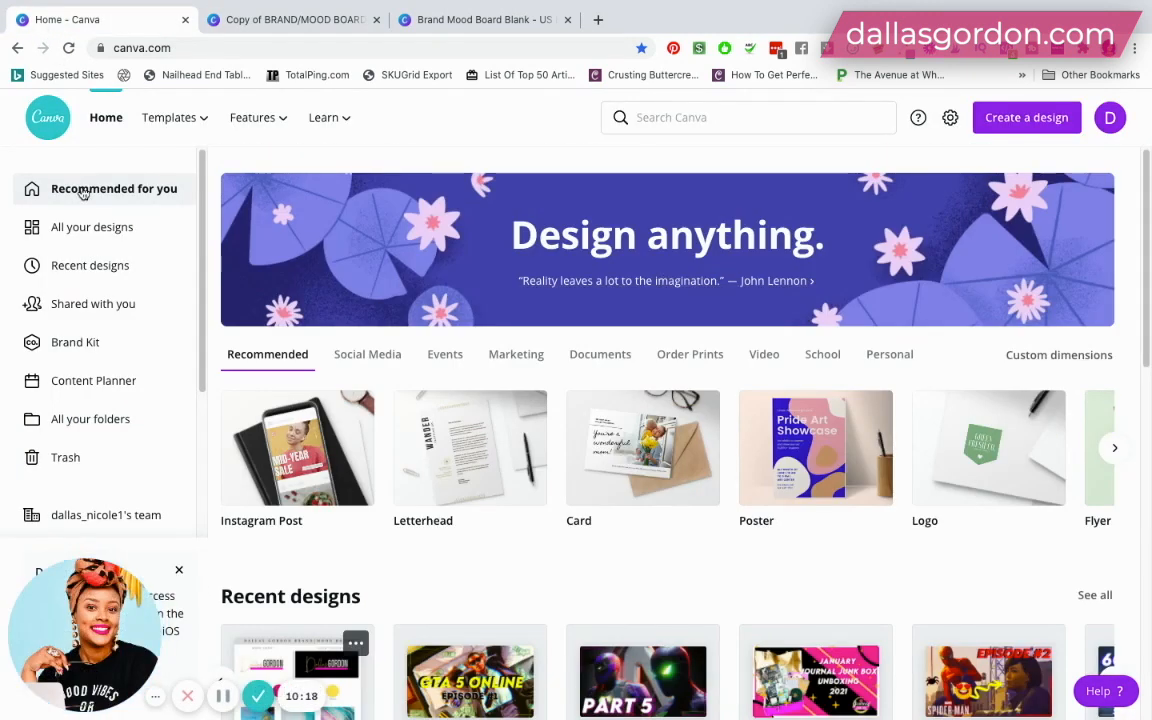
left_click(710, 118)
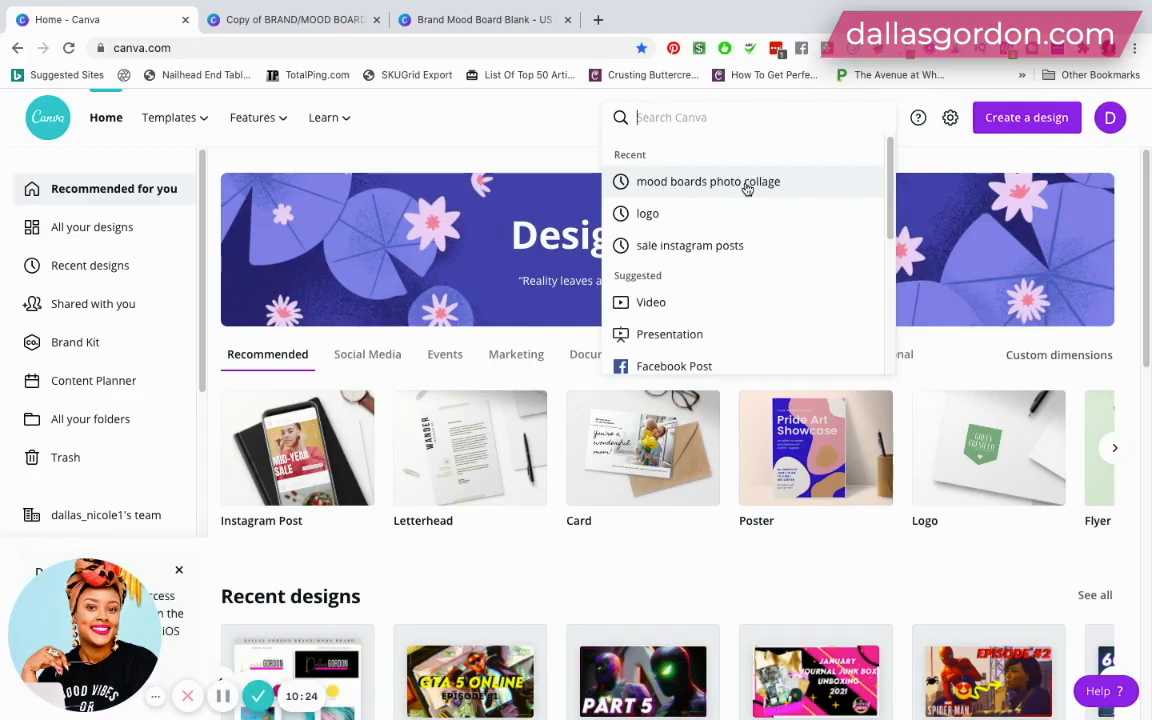
left_click(748, 186)
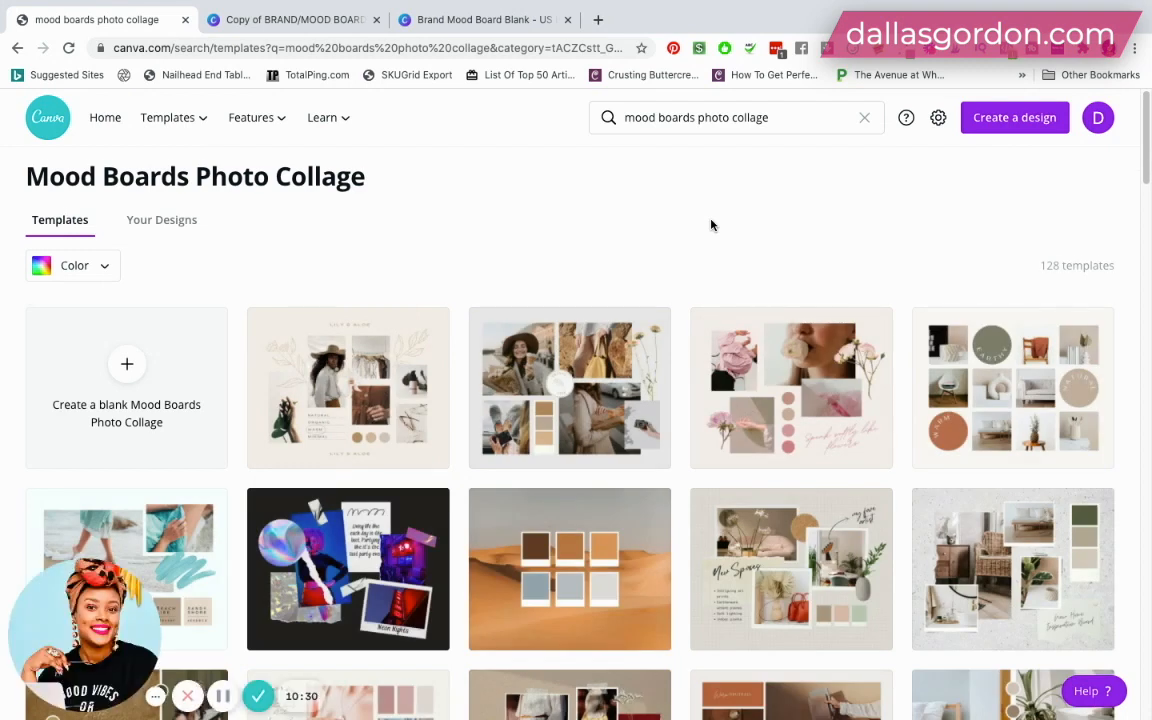
- Browse the Mood Boards Photo Collage templates, comparing their photo layouts and color swatches
scroll(711, 225, "down", 1)
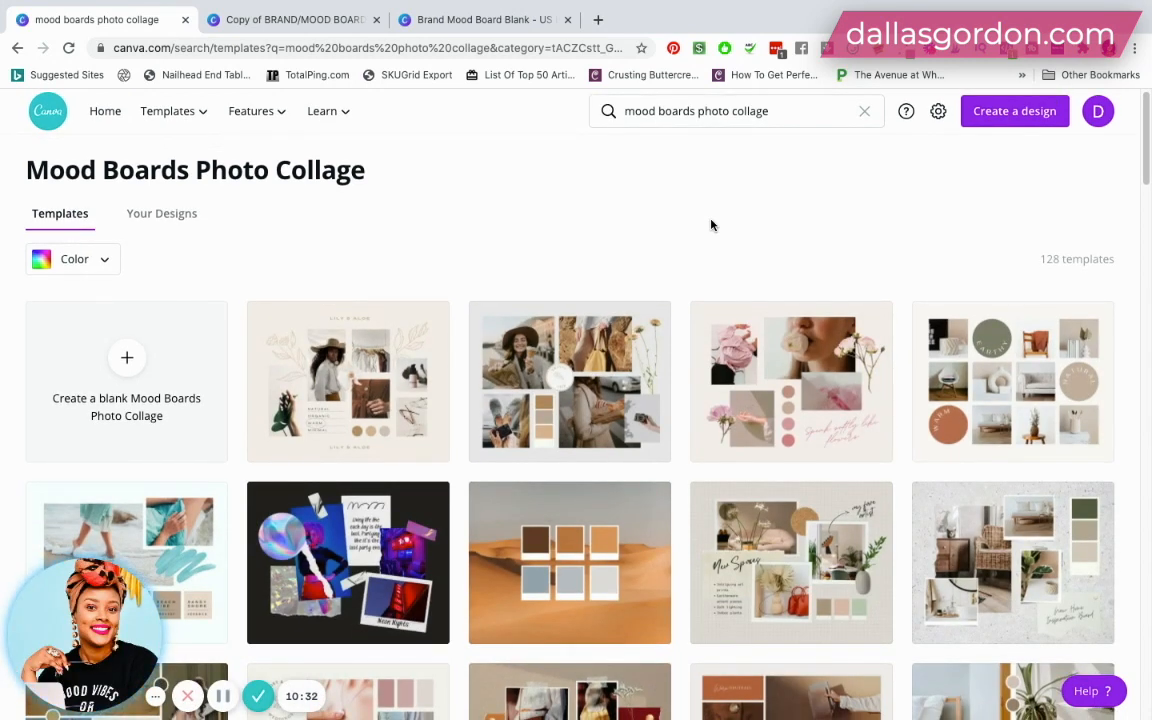
scroll(711, 225, "down", 3)
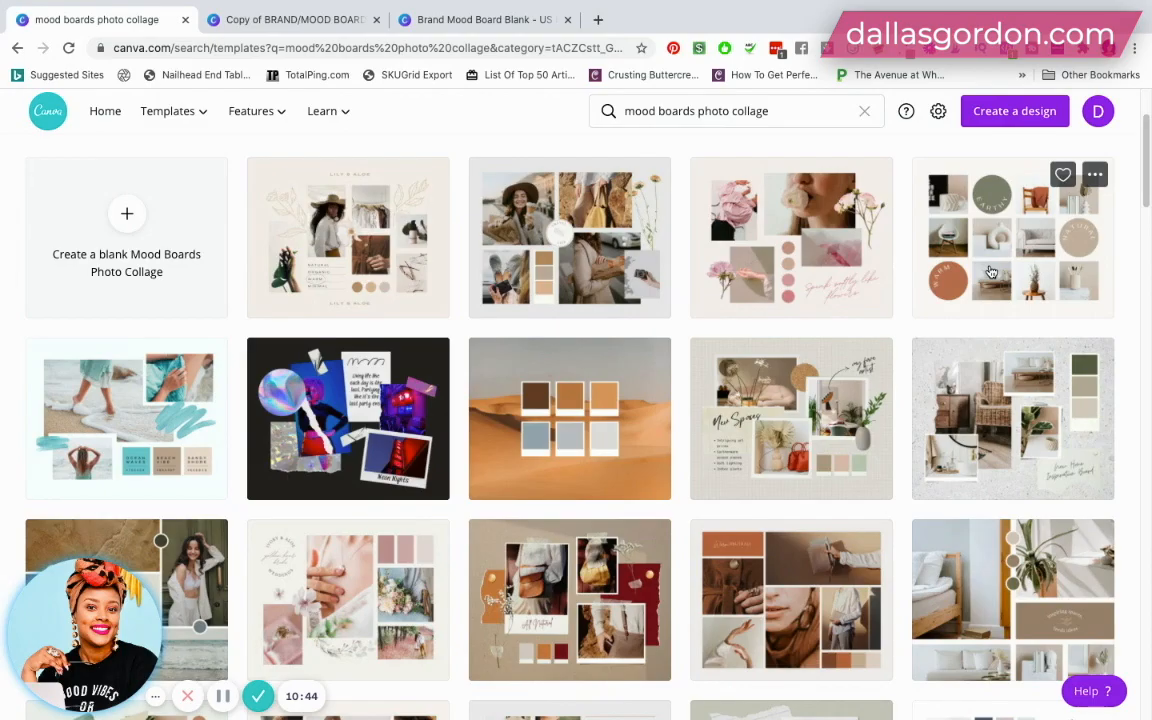
scroll(850, 310, "down", 2)
scroll(768, 403, "down", 2)
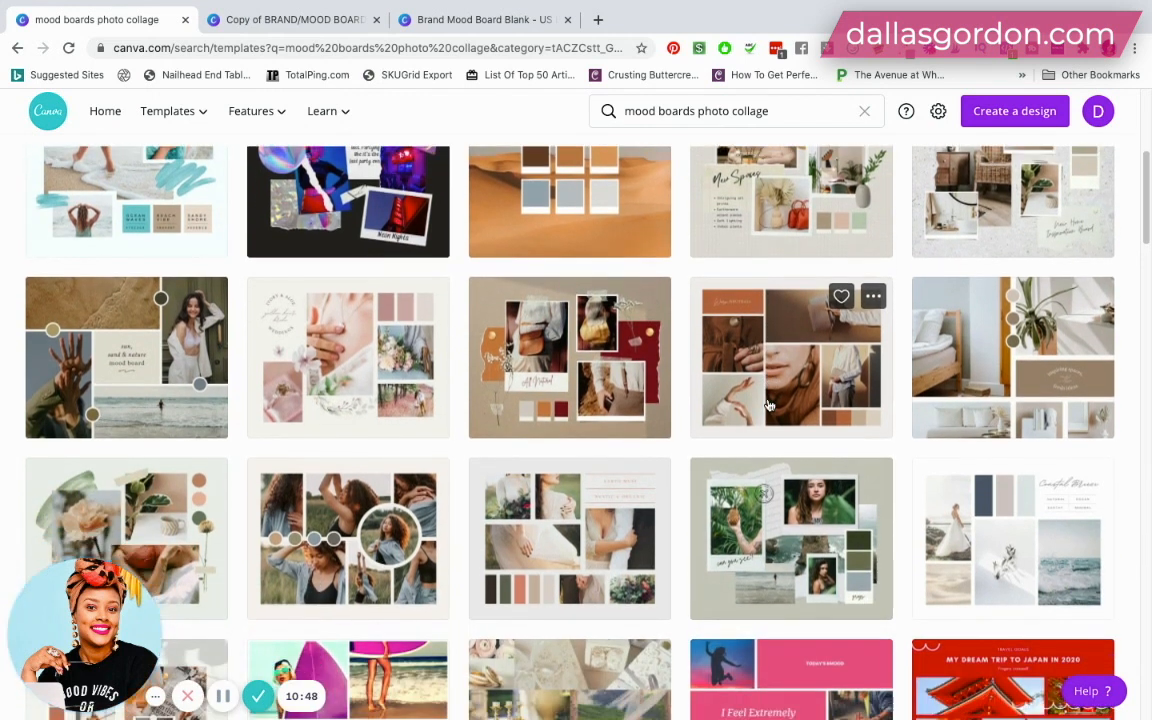
scroll(742, 416, "down", 4)
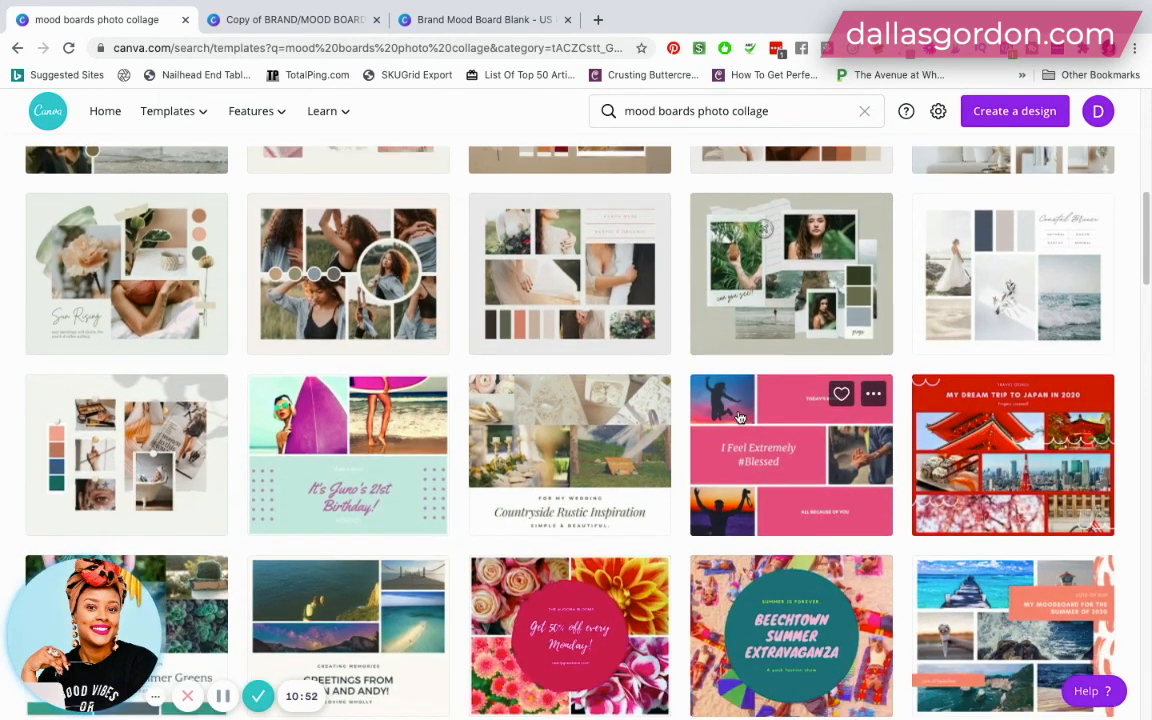
scroll(738, 416, "up", 1)
scroll(738, 416, "up", 1)
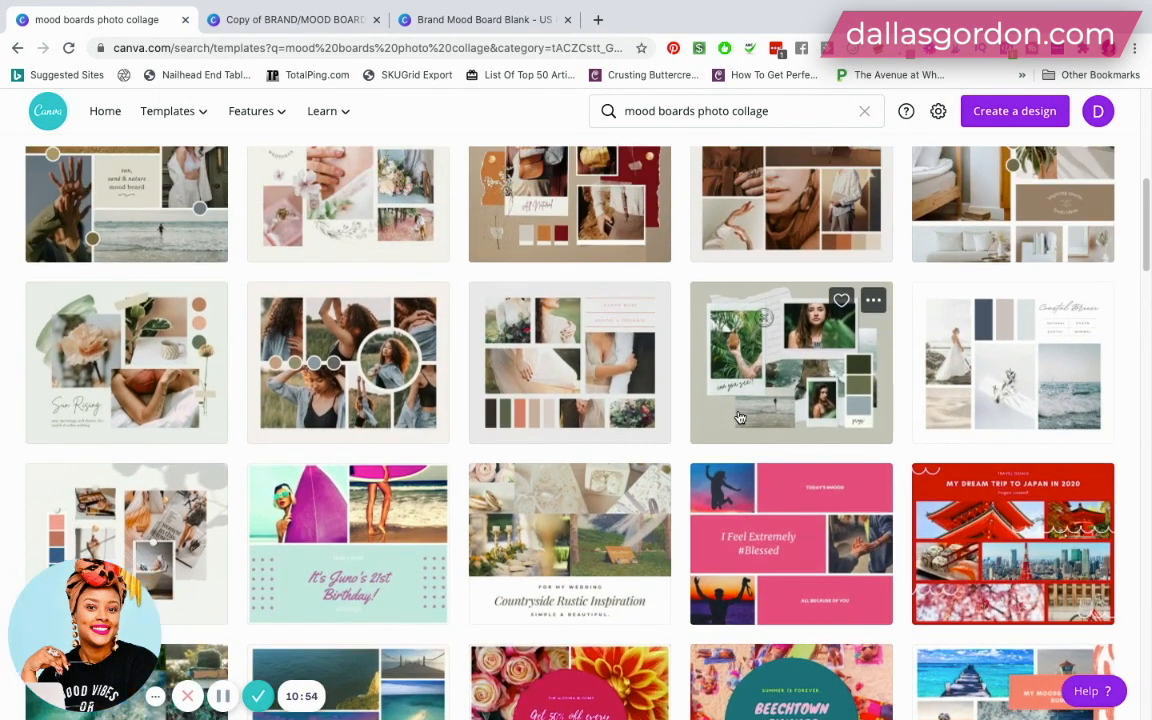
scroll(388, 388, "up", 3)
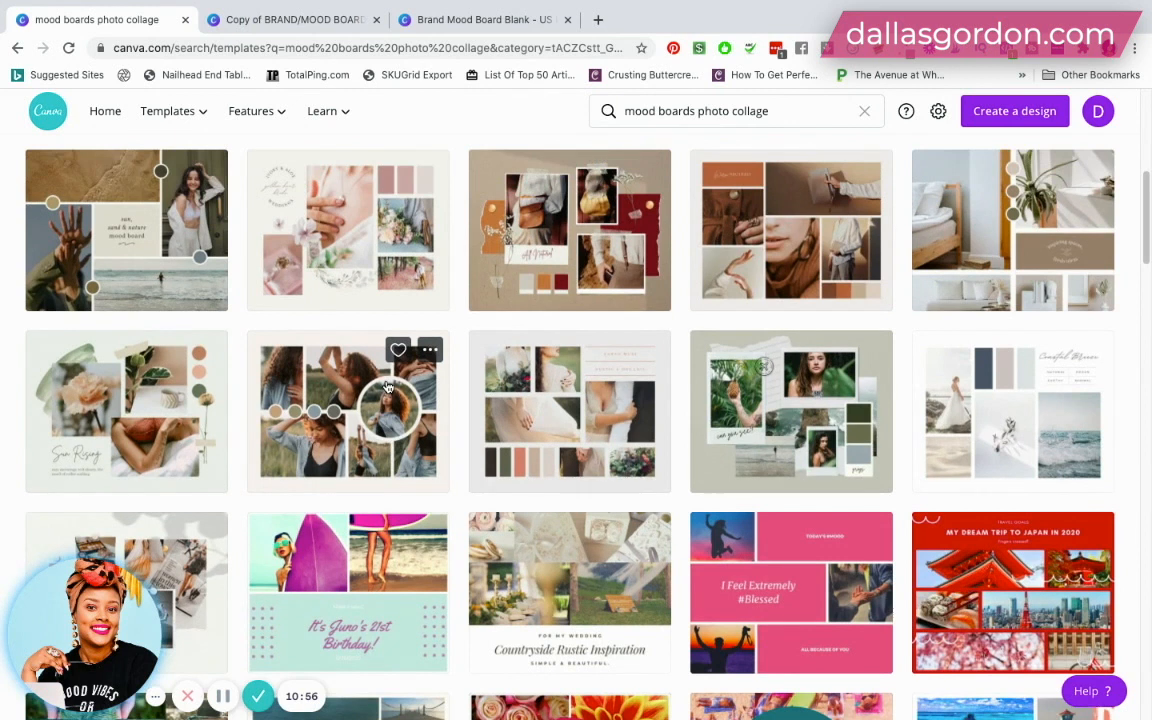
scroll(388, 388, "up", 4)
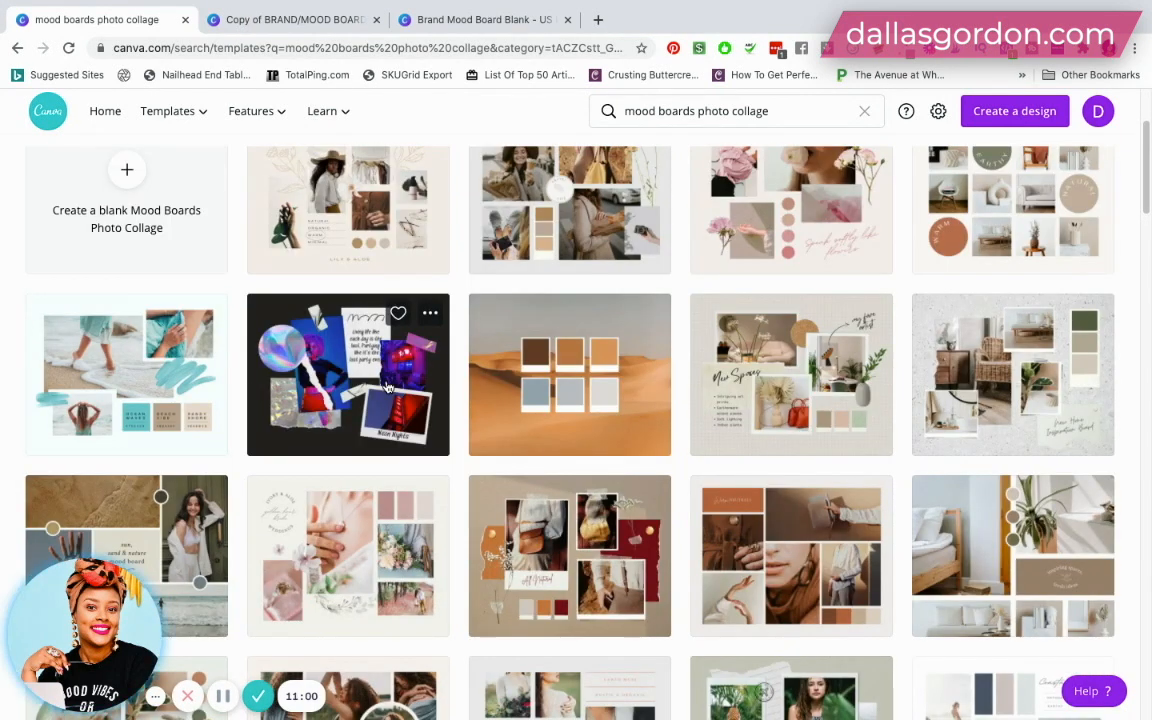
scroll(388, 388, "up", 3)
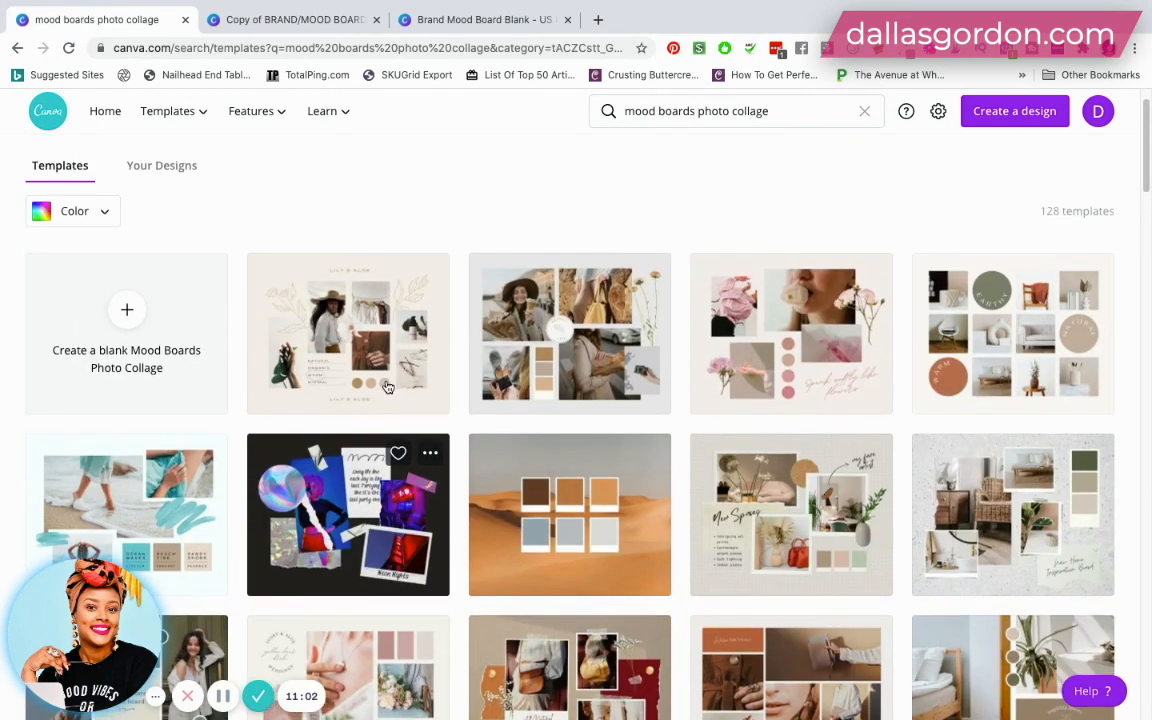
scroll(388, 388, "up", 1)
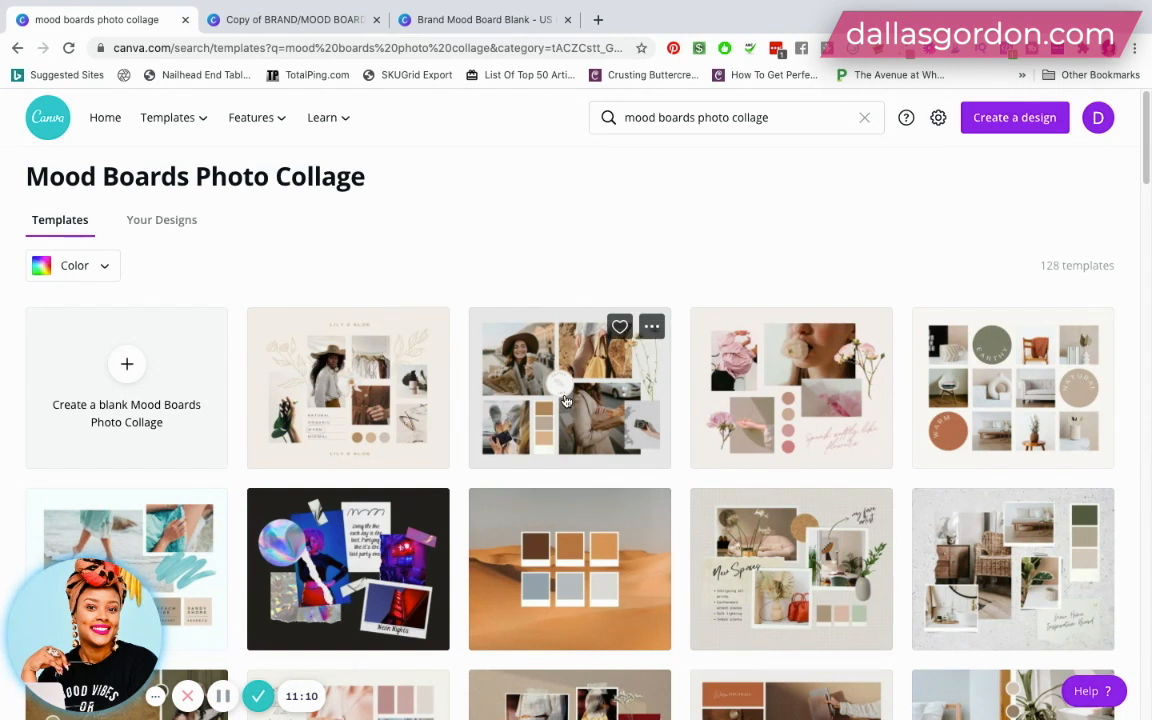
scroll(560, 395, "down", 1)
scroll(567, 403, "up", 1)
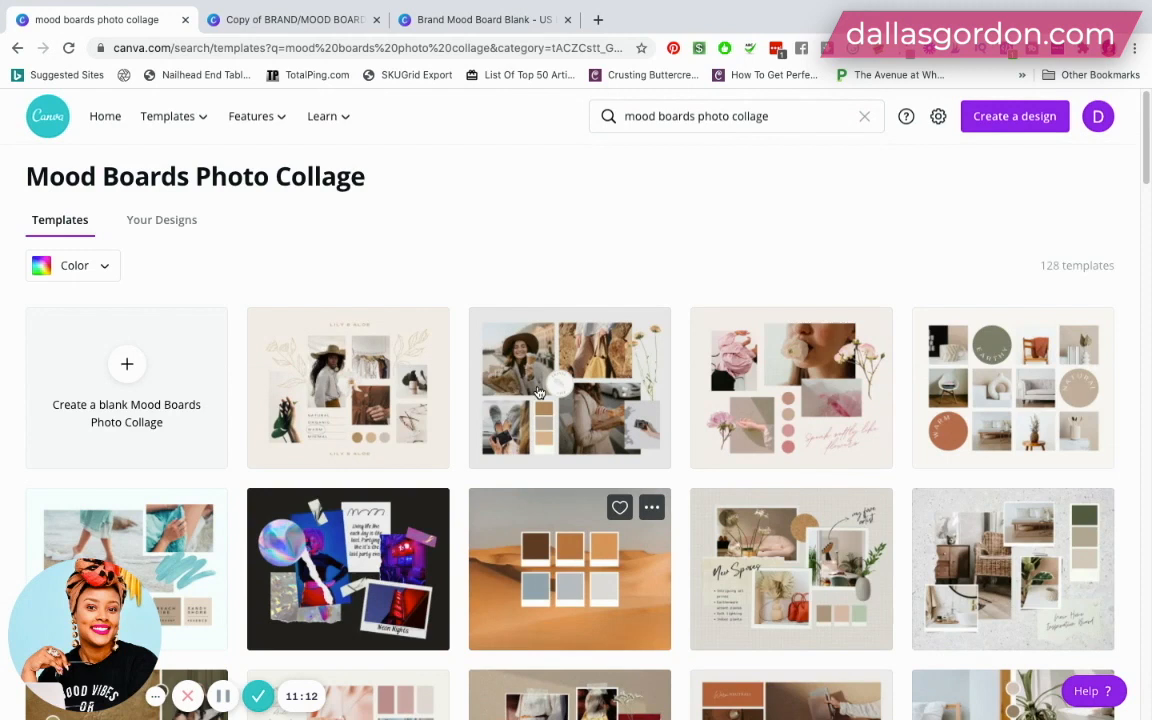
- Return to the brand/mood board design and examine the completed example on page 2, including its logos, palette, textures and font list
left_click(305, 19)
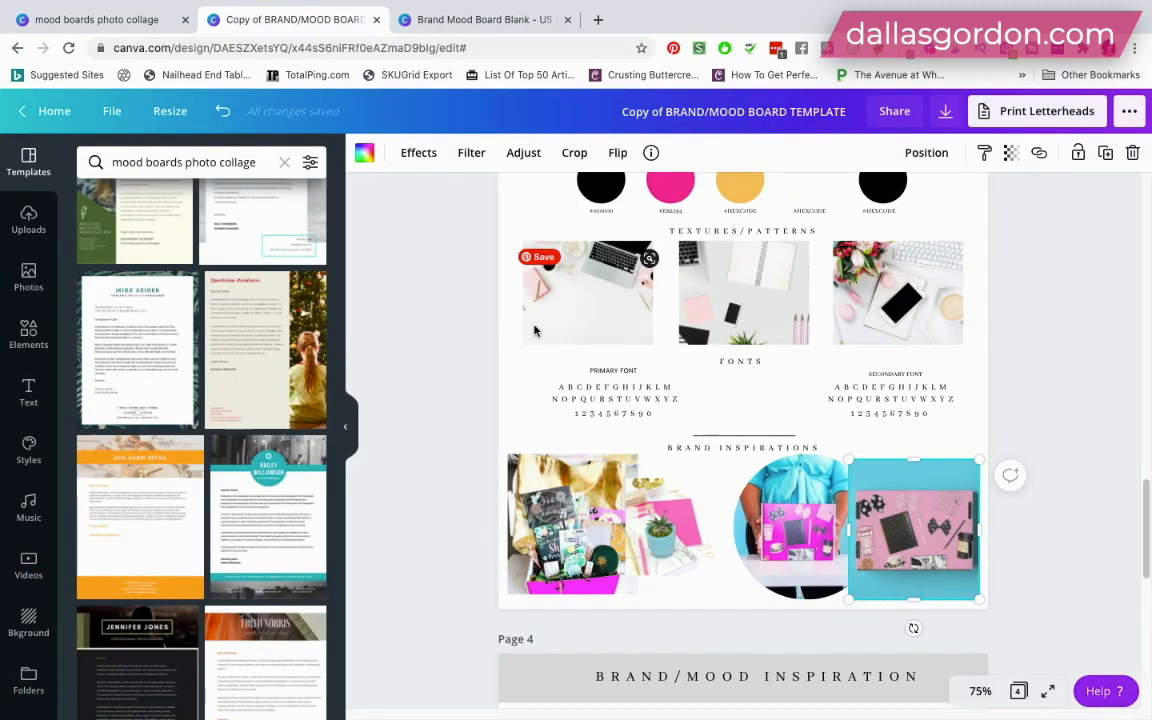
scroll(565, 368, "up", 1)
scroll(565, 368, "up", 3)
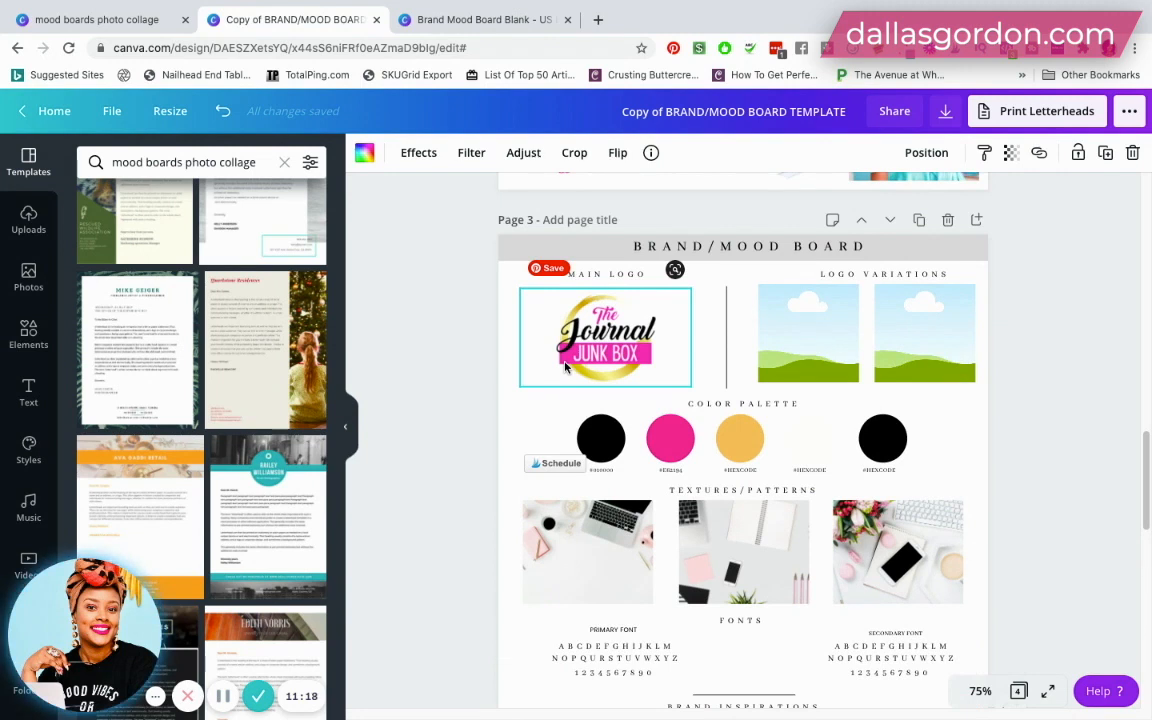
scroll(565, 368, "down", 10)
scroll(565, 368, "up", 1)
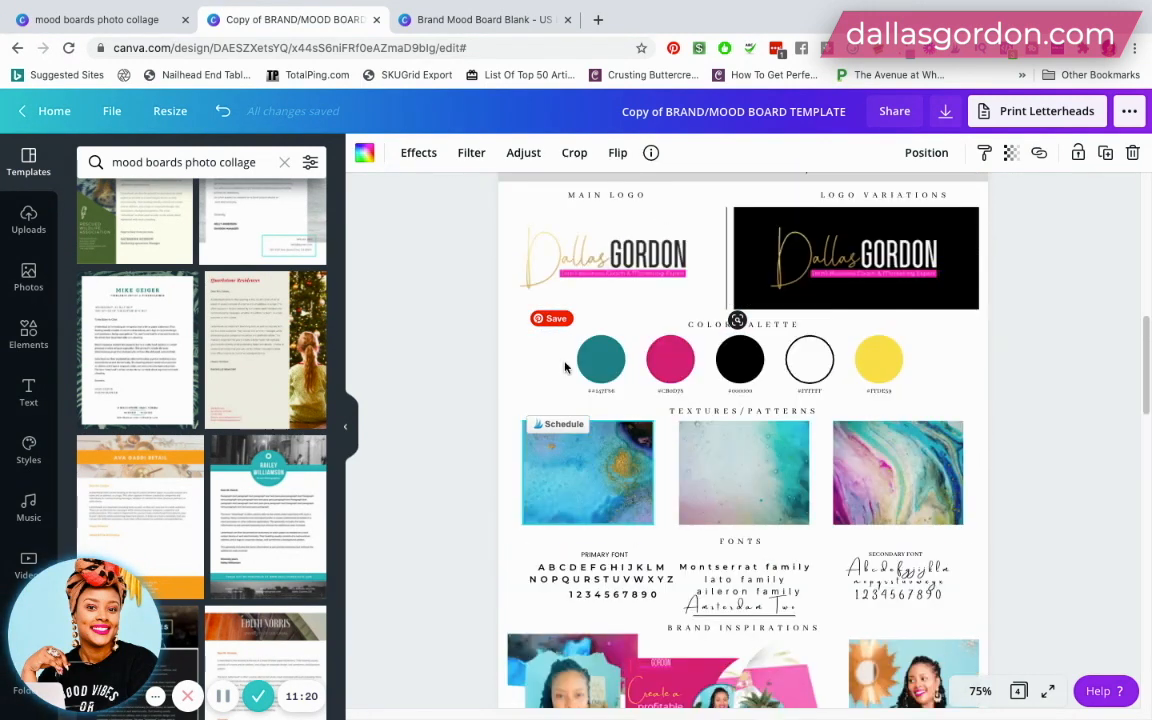
scroll(566, 368, "down", 1)
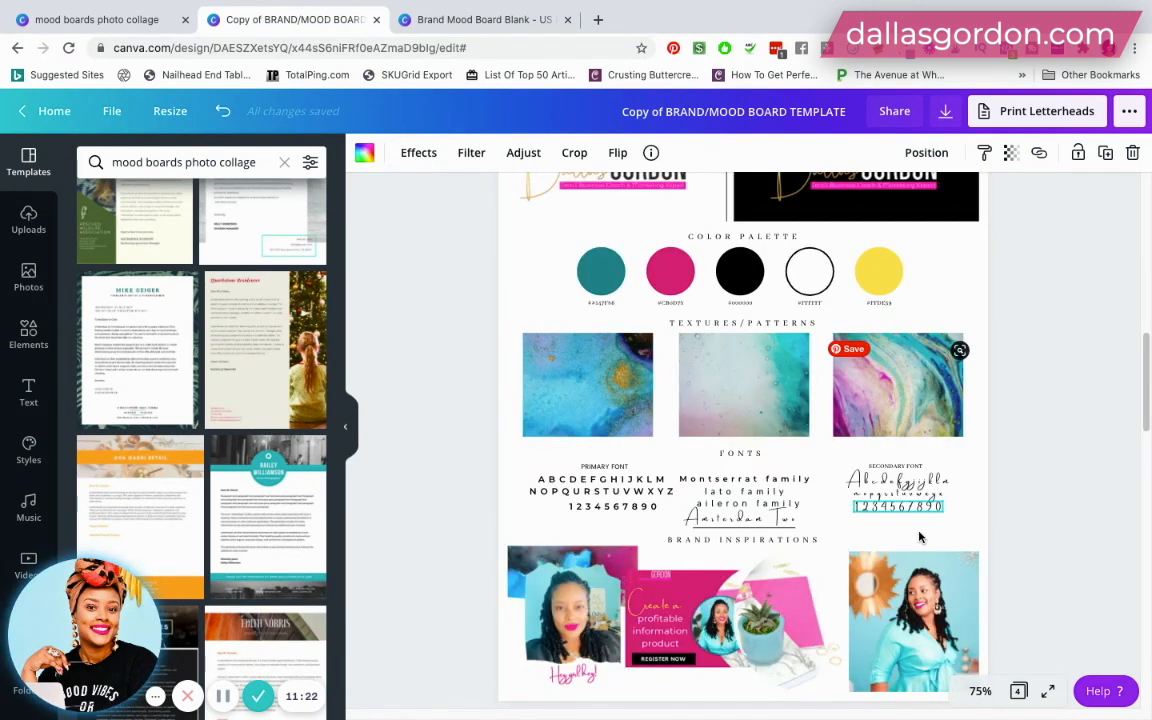
left_click(672, 492)
left_click(720, 492)
scroll(738, 347, "down", 1)
scroll(641, 385, "up", 3)
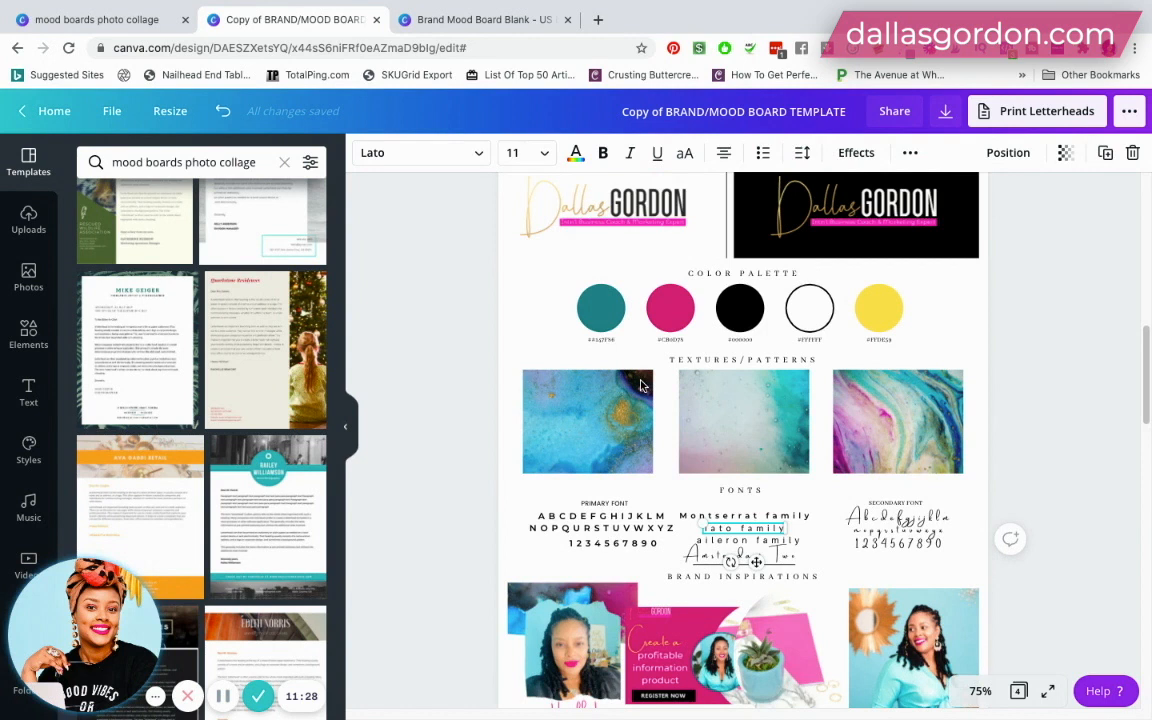
scroll(641, 385, "up", 1)
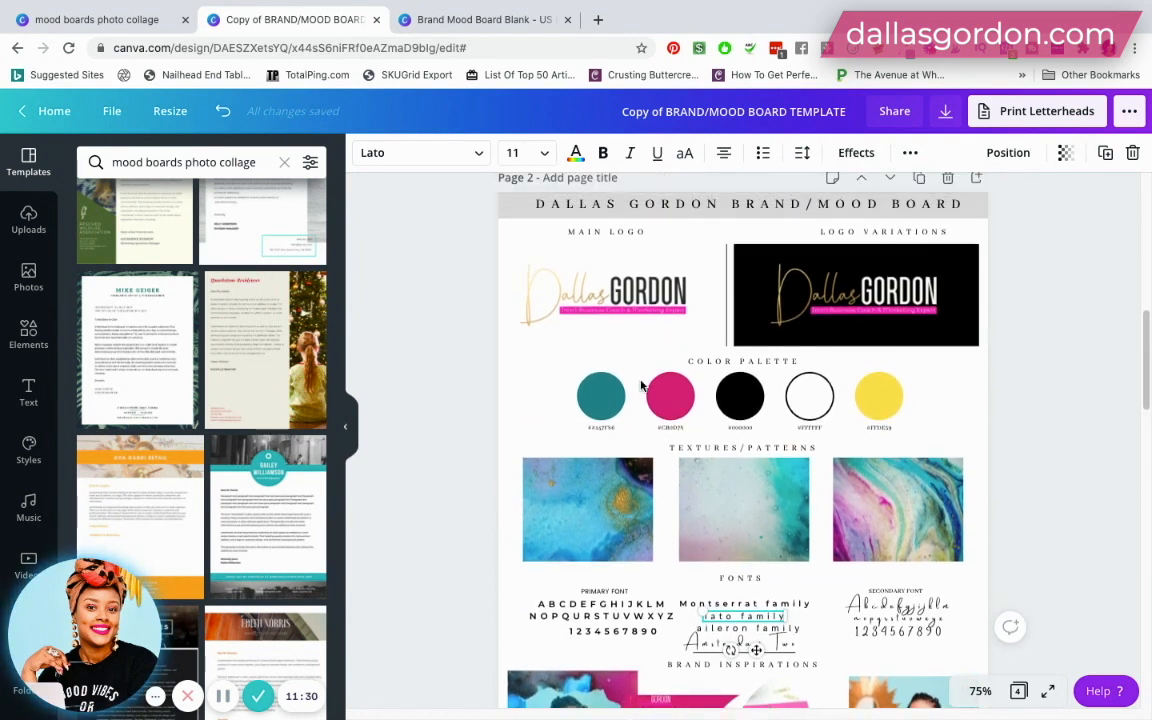
- Review page 2's completed mood board down to the brand inspiration photos, and inspect the individual color palette circles
scroll(641, 385, "down", 2)
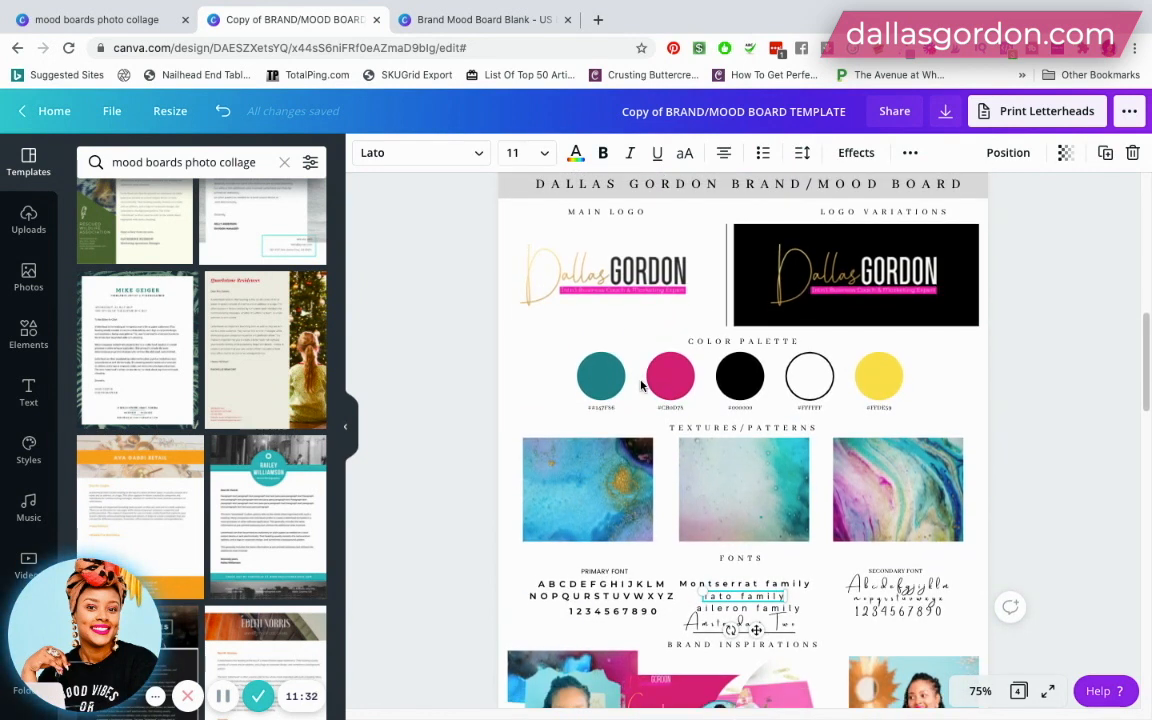
scroll(641, 385, "down", 1)
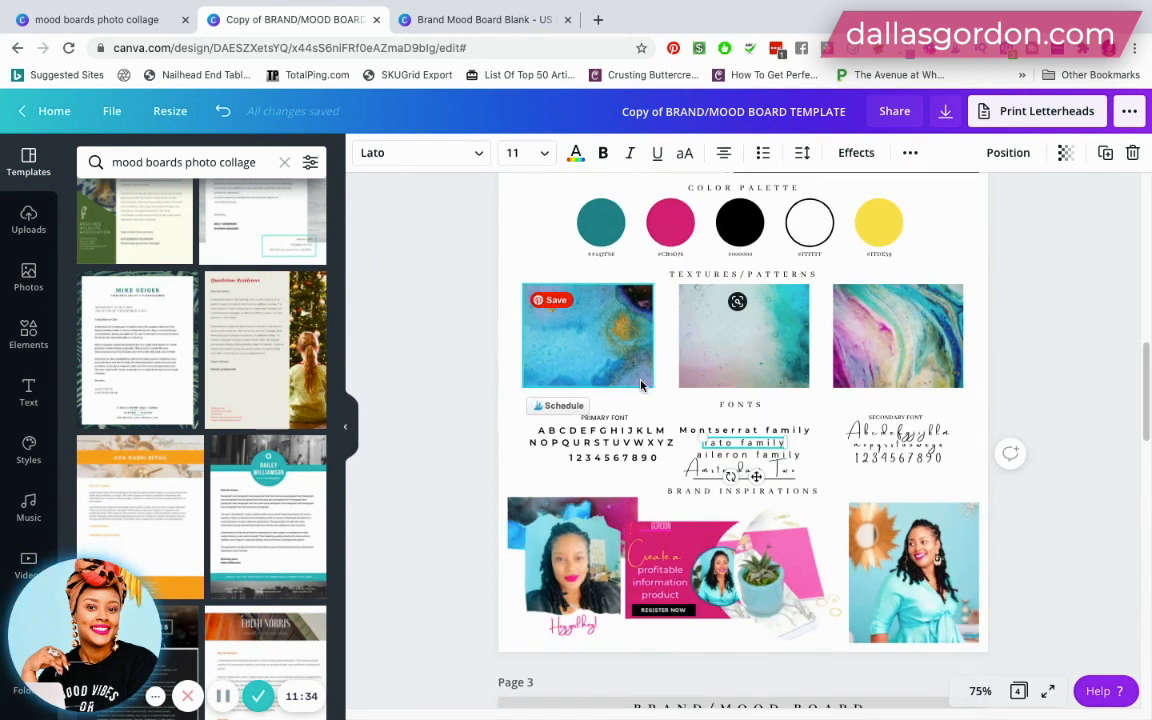
scroll(641, 385, "up", 1)
scroll(641, 385, "up", 1)
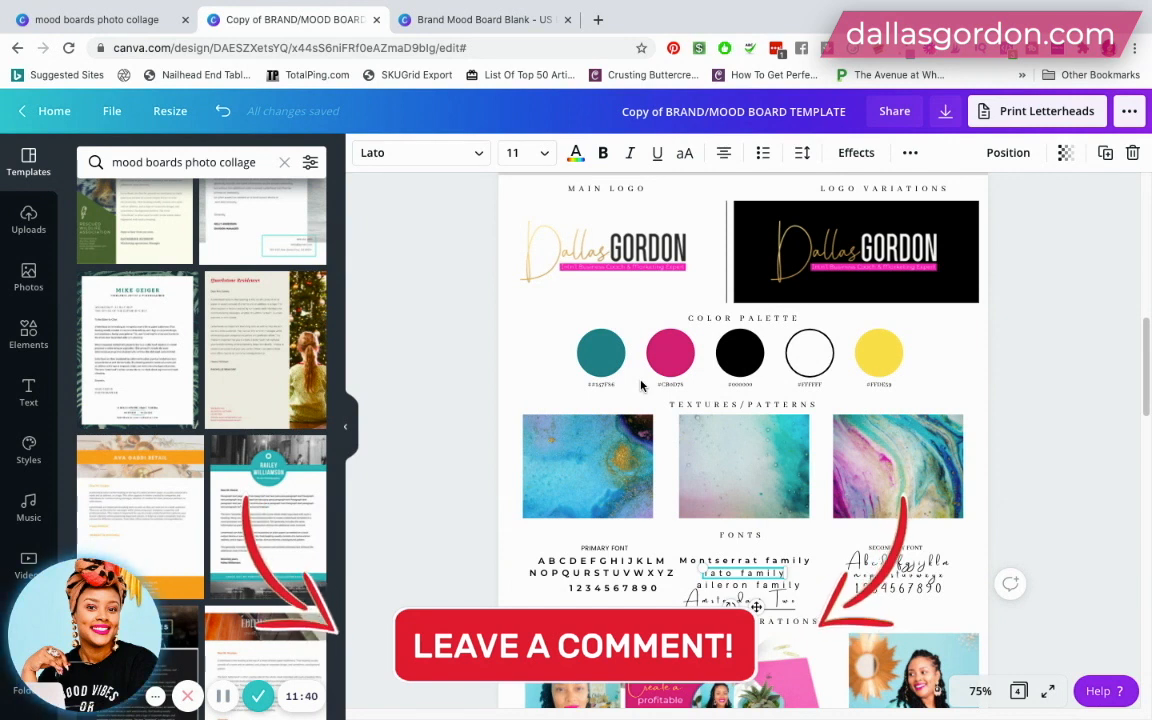
scroll(641, 386, "up", 1)
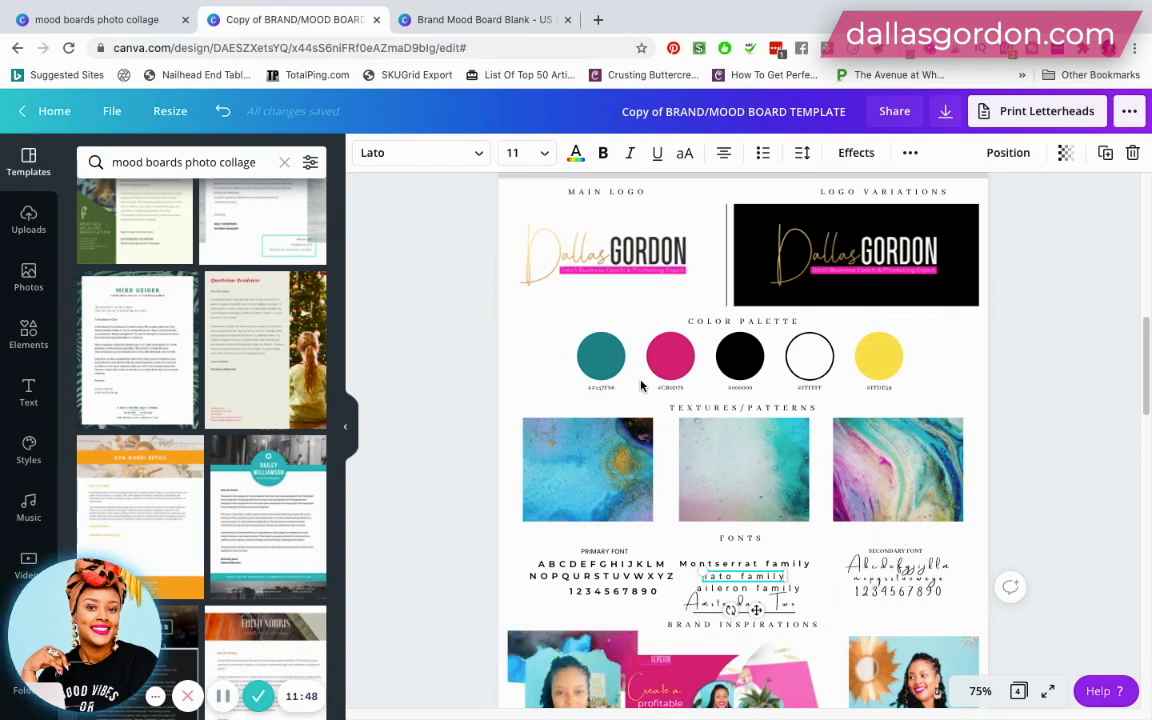
scroll(641, 385, "up", 1)
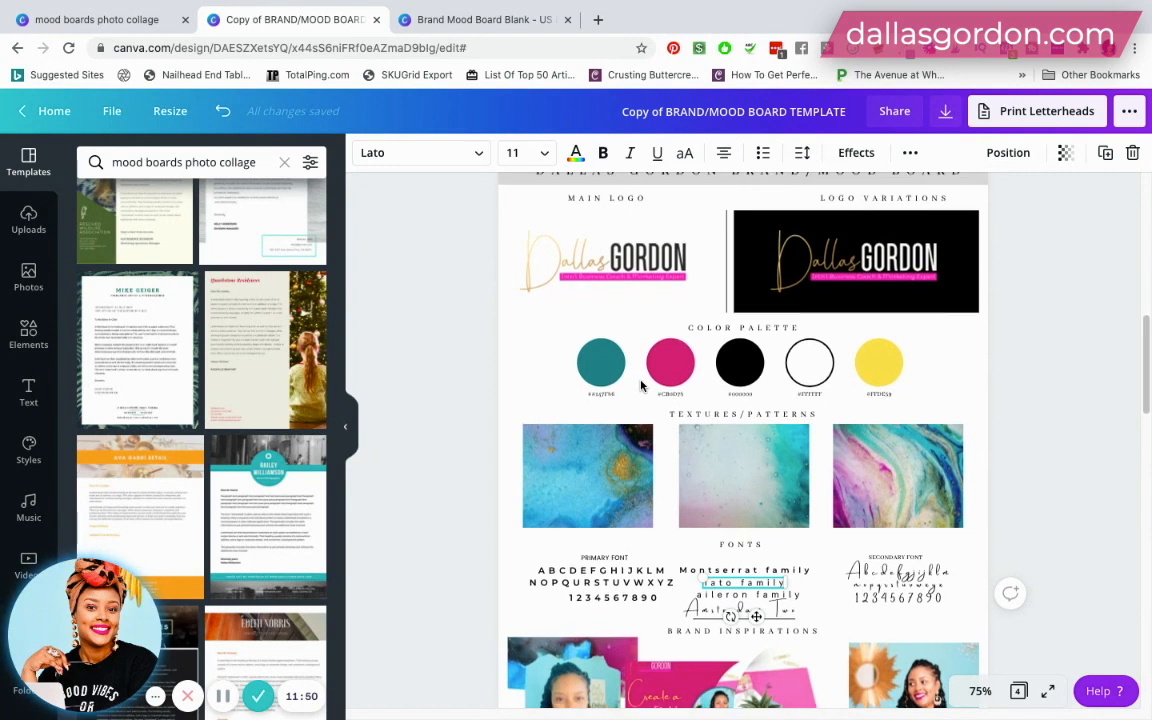
scroll(641, 385, "up", 1)
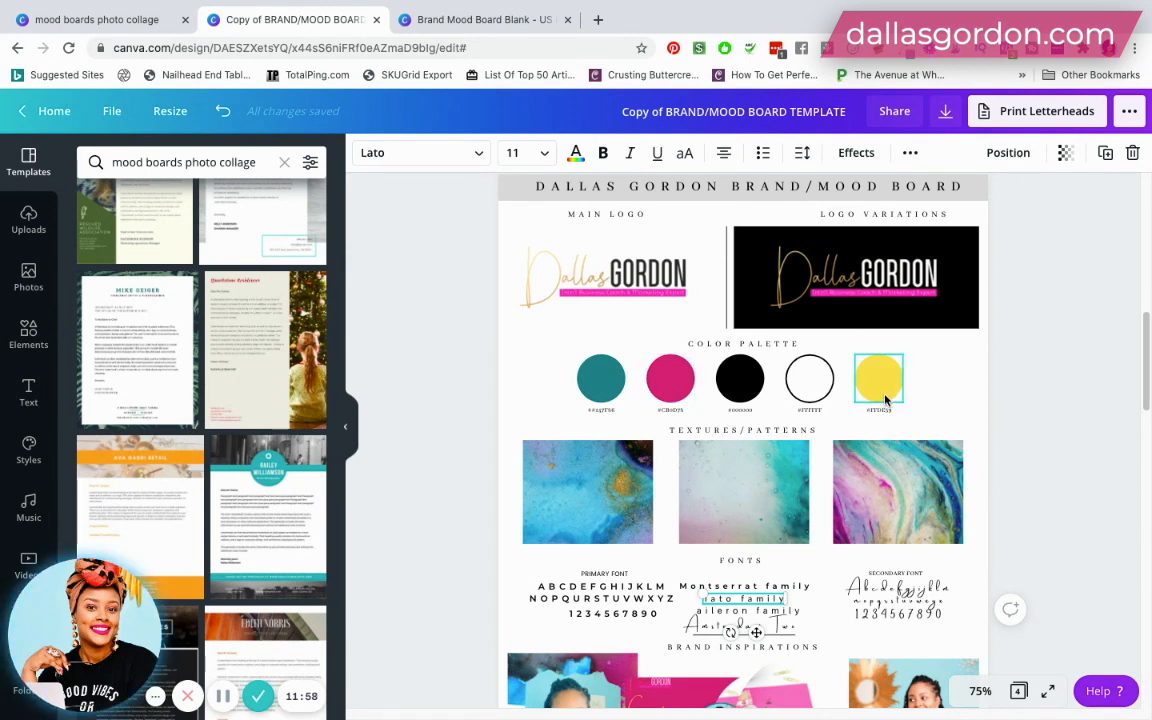
left_click(809, 382)
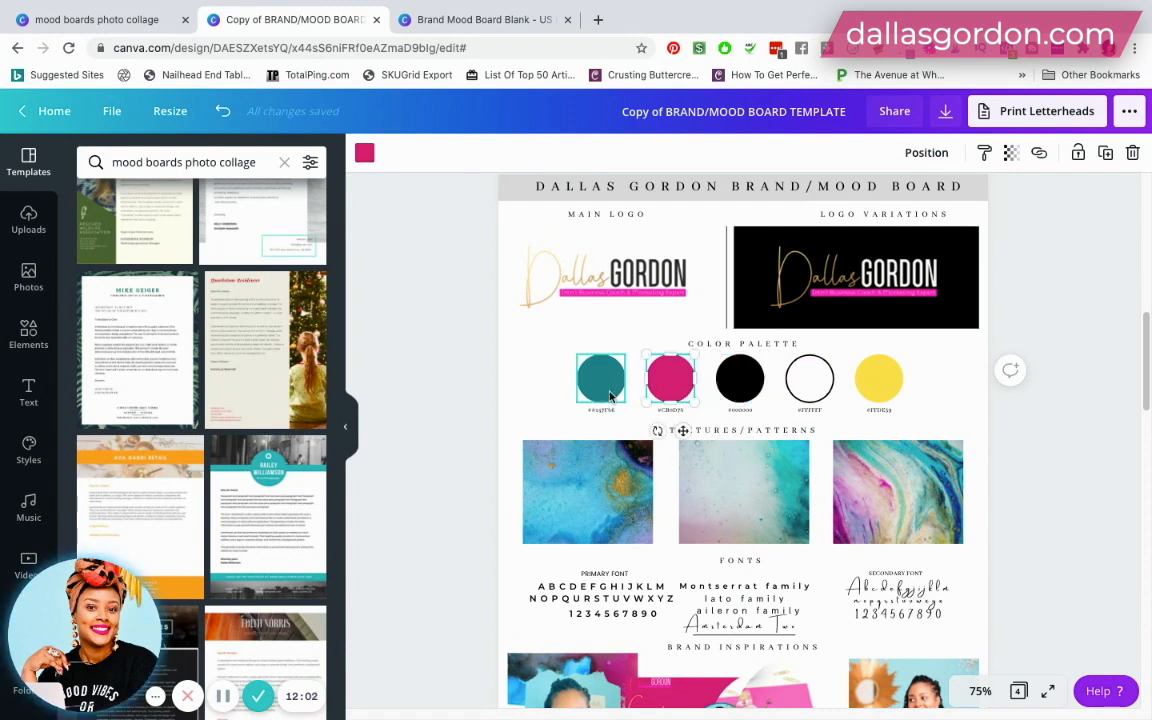
left_click(859, 389)
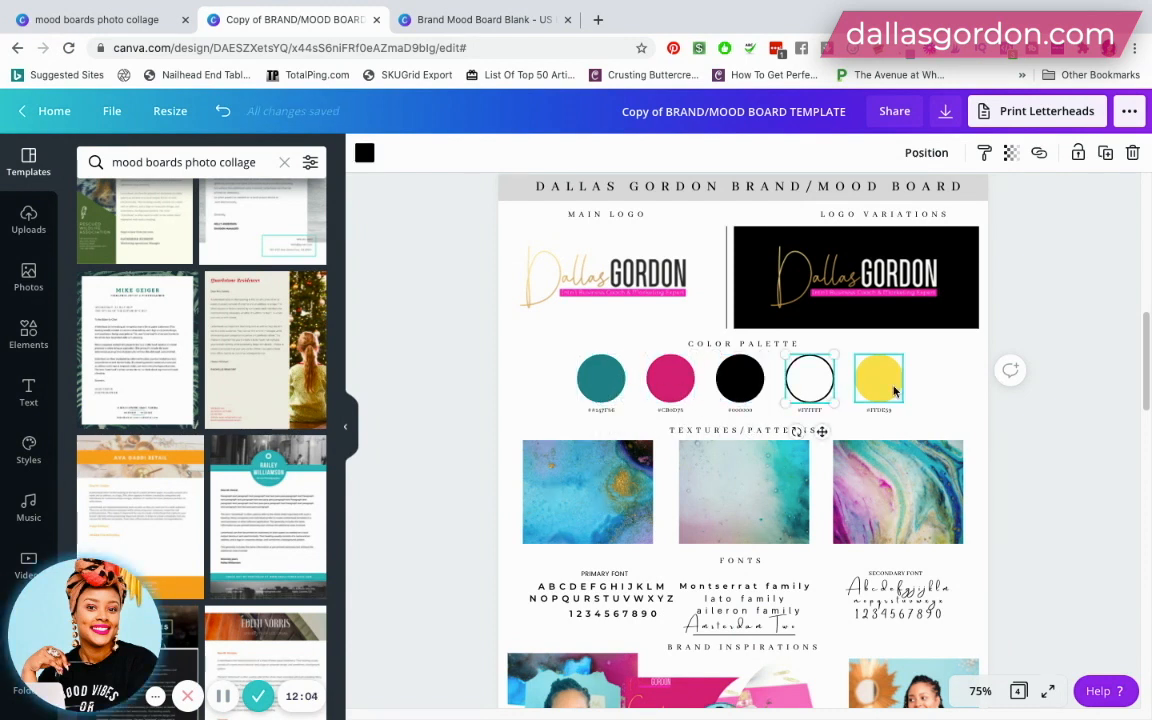